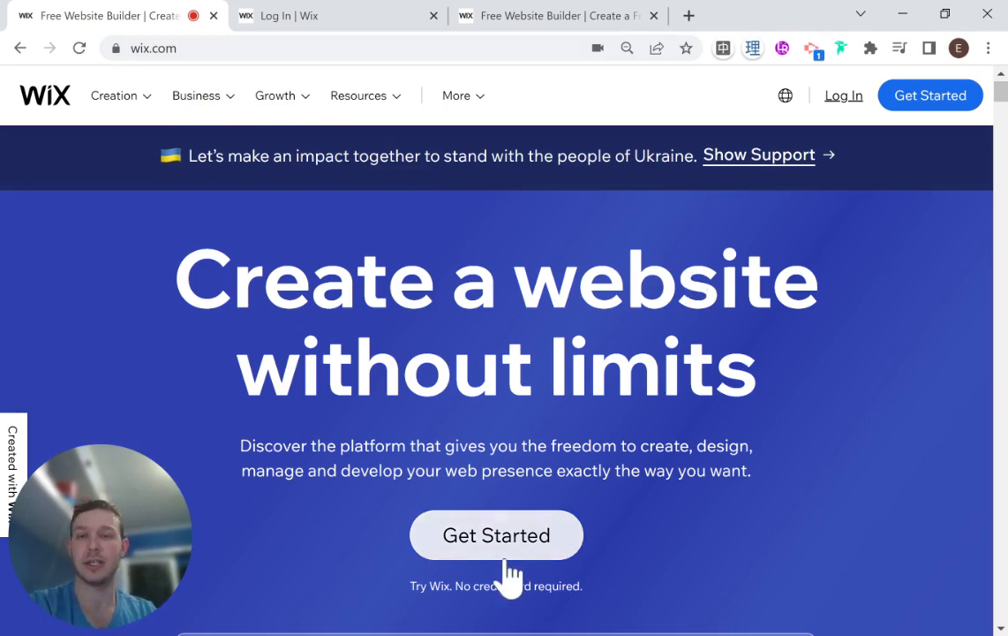
Go past the sign-up page to the site setup questionnaire and choose Blog as the kind of website
left_click(315, 20)
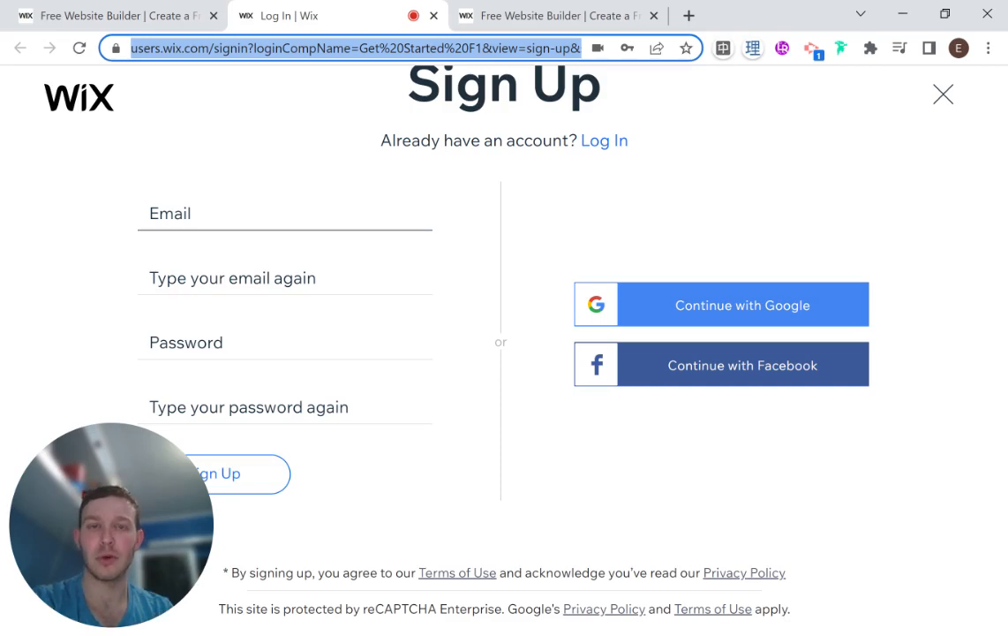
left_click(548, 18)
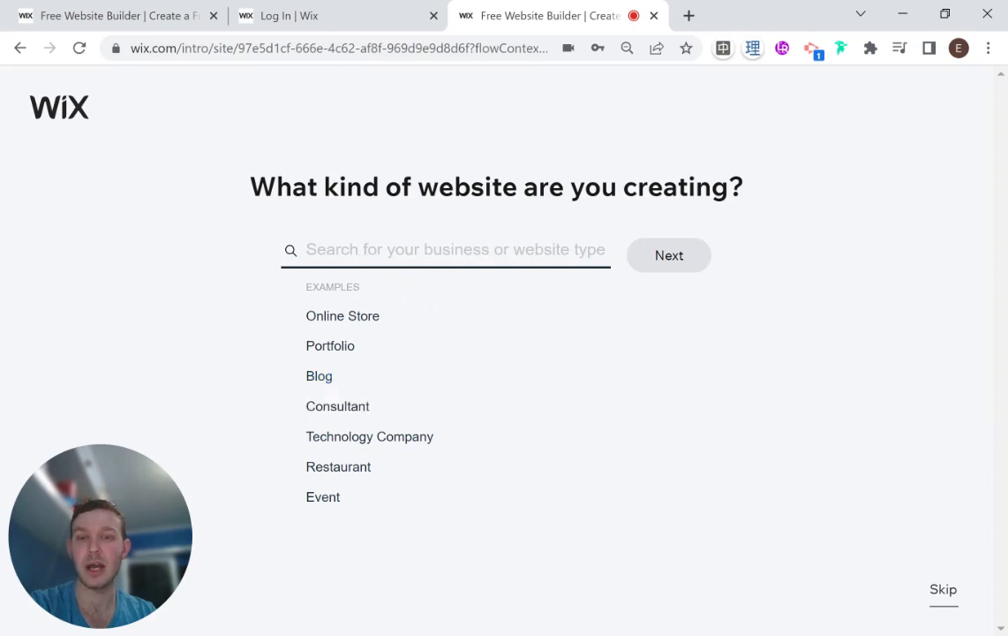
left_click(406, 251)
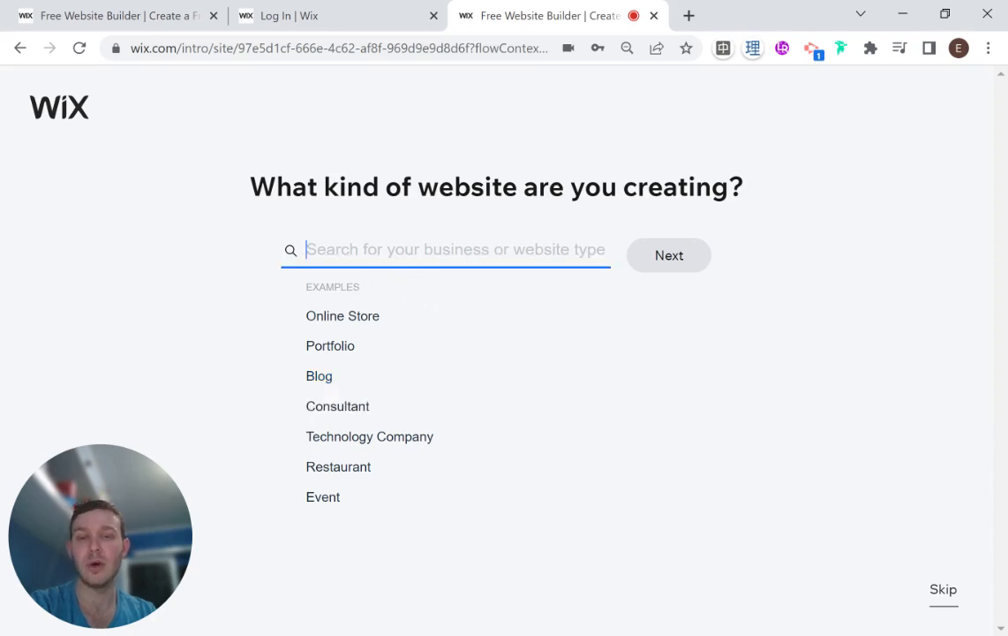
left_click(337, 379)
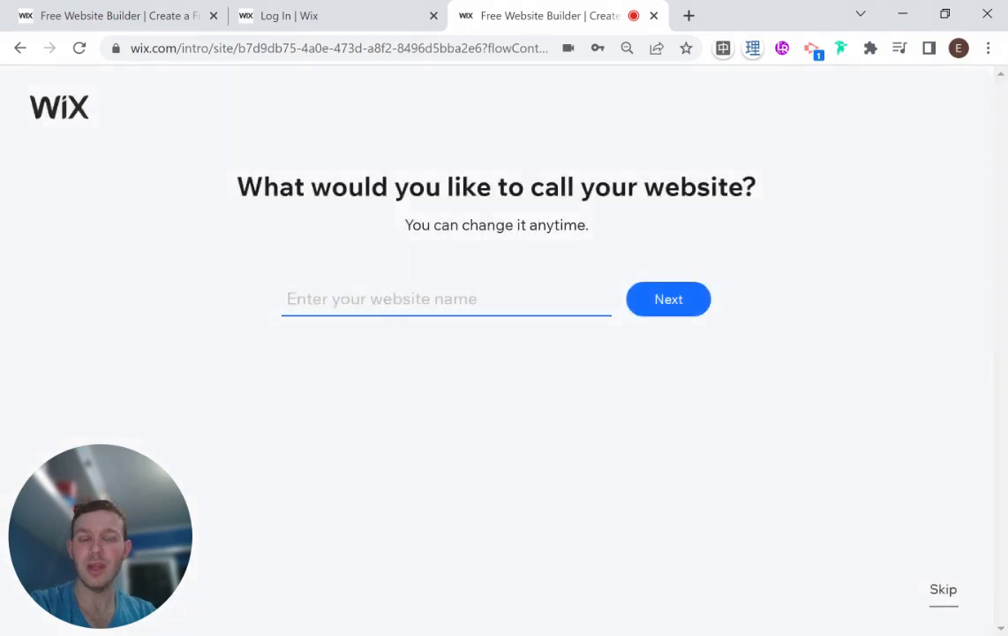
Name the website "My Blog" and continue the setup
type("My ")
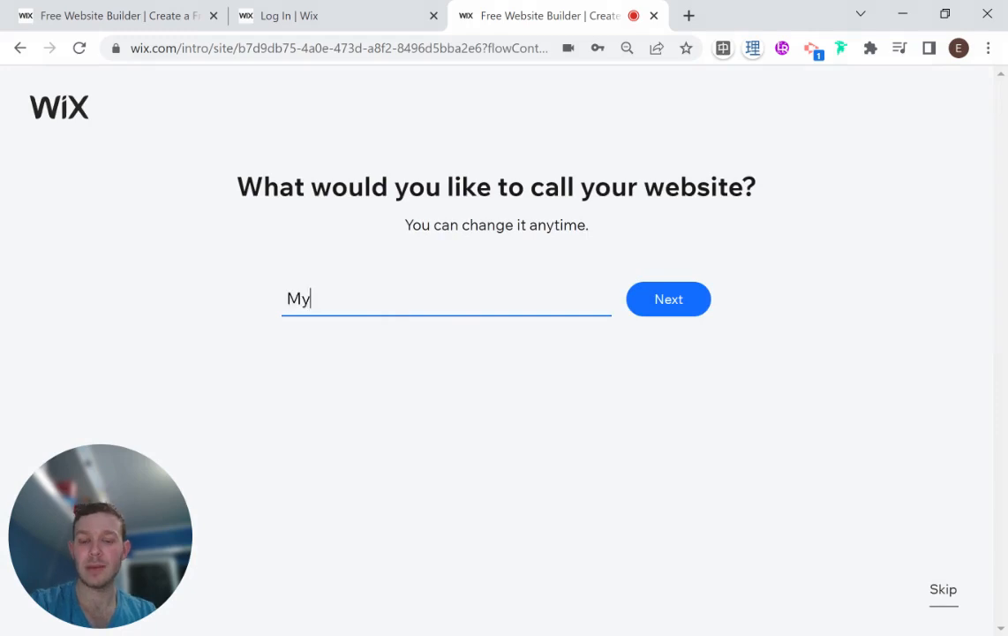
type("Blog")
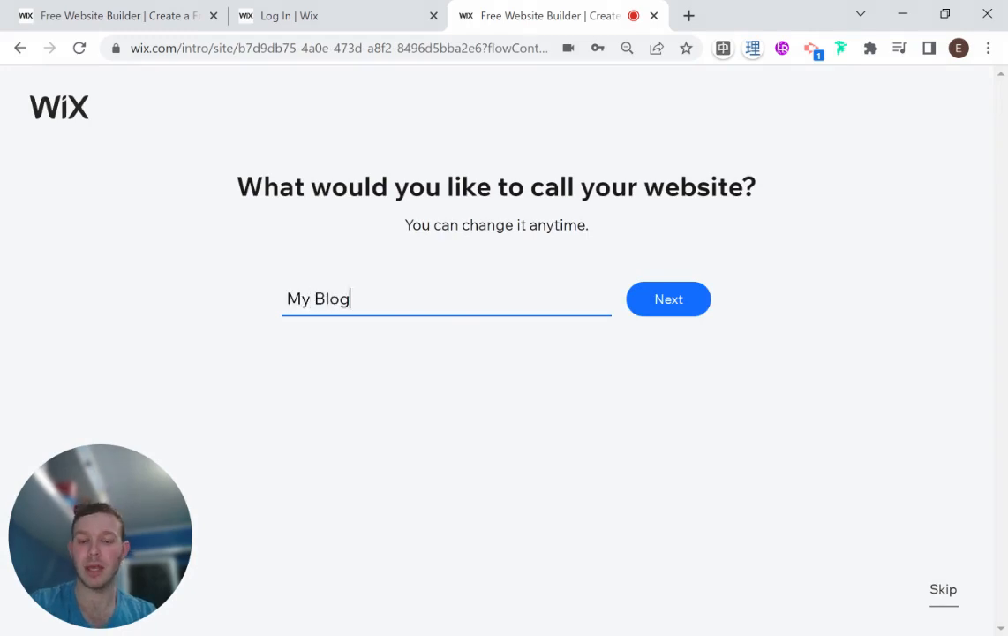
left_click(667, 305)
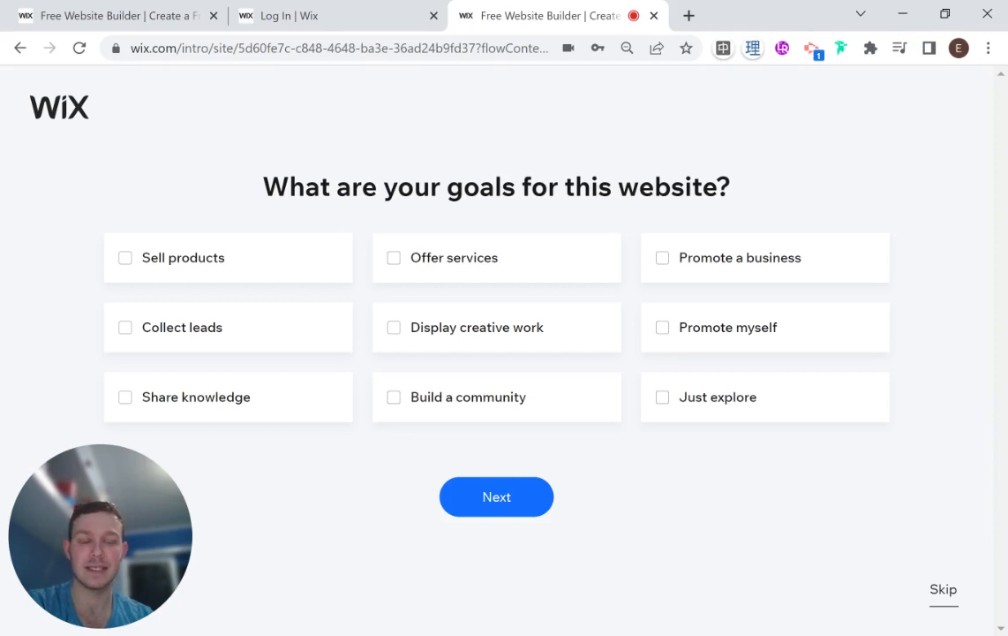
Choose "Just explore" as the goal for the website and continue to the feature selection
left_click(658, 407)
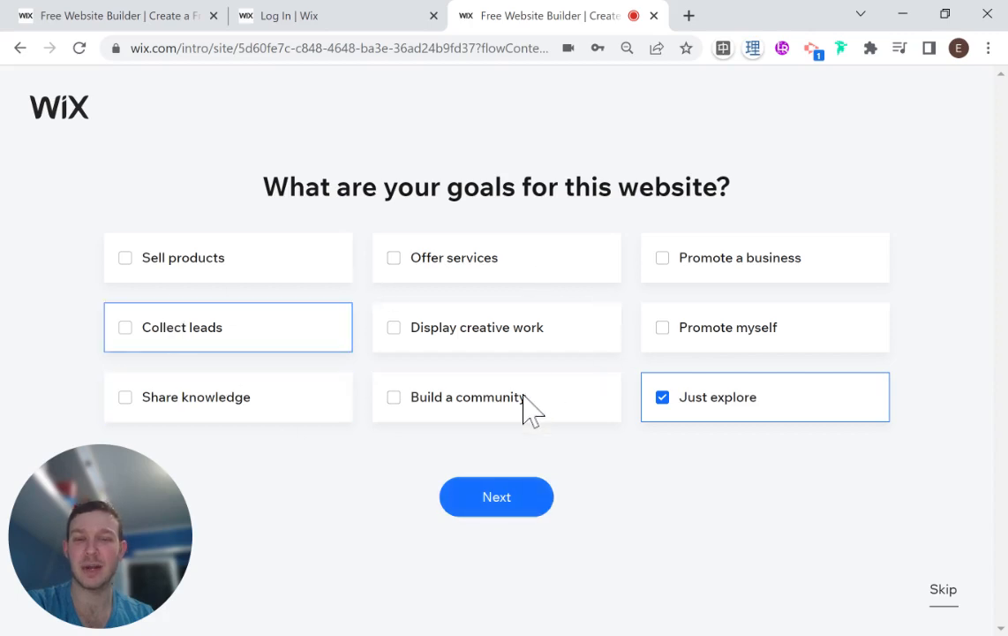
left_click(501, 491)
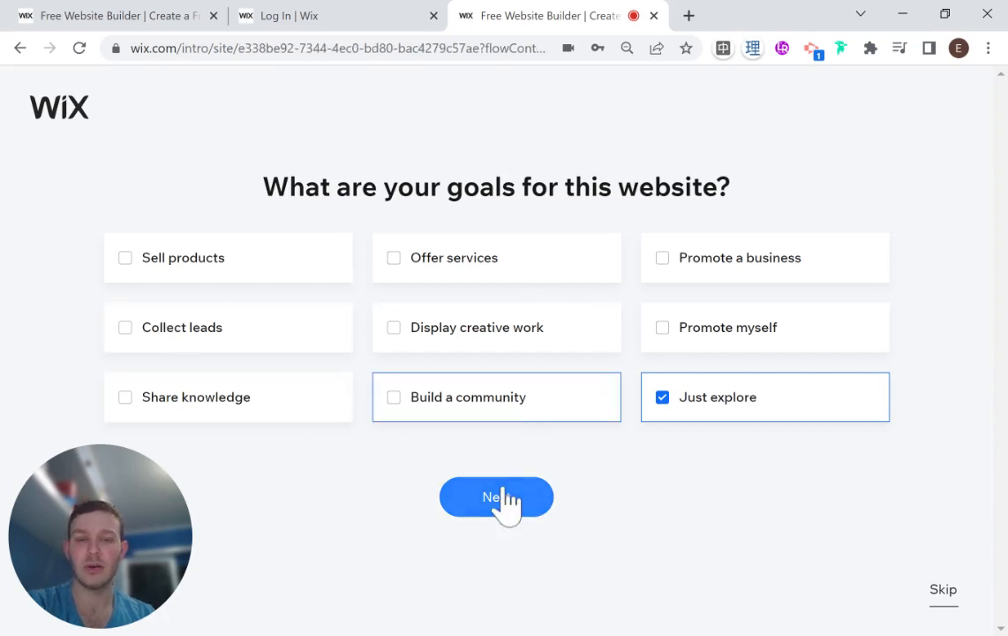
left_click(511, 501)
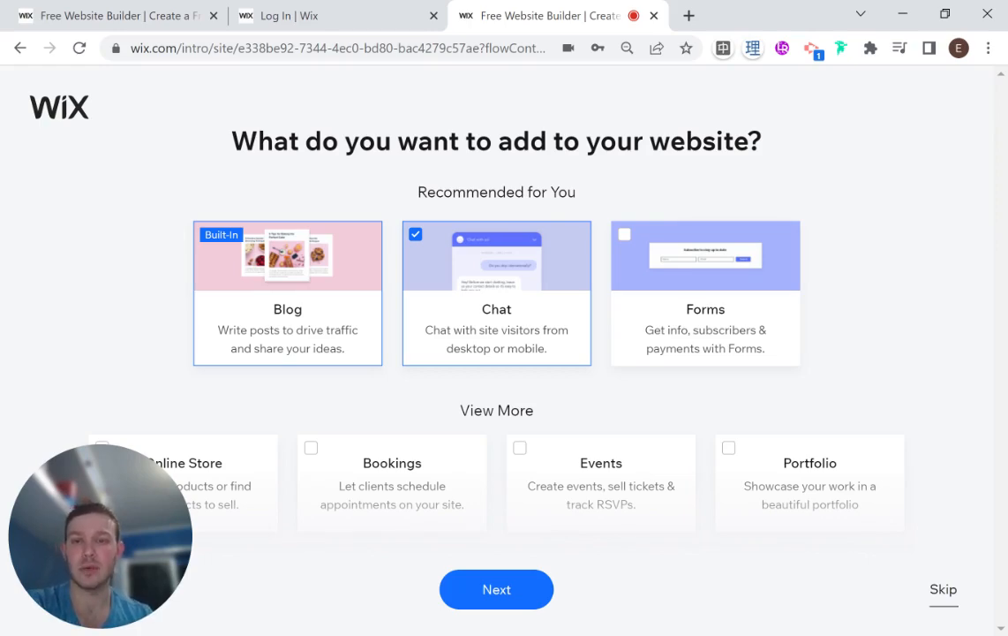
Review the features offered for the website, deselect Chat, and proceed to the site dashboard
mouse_move(260, 346)
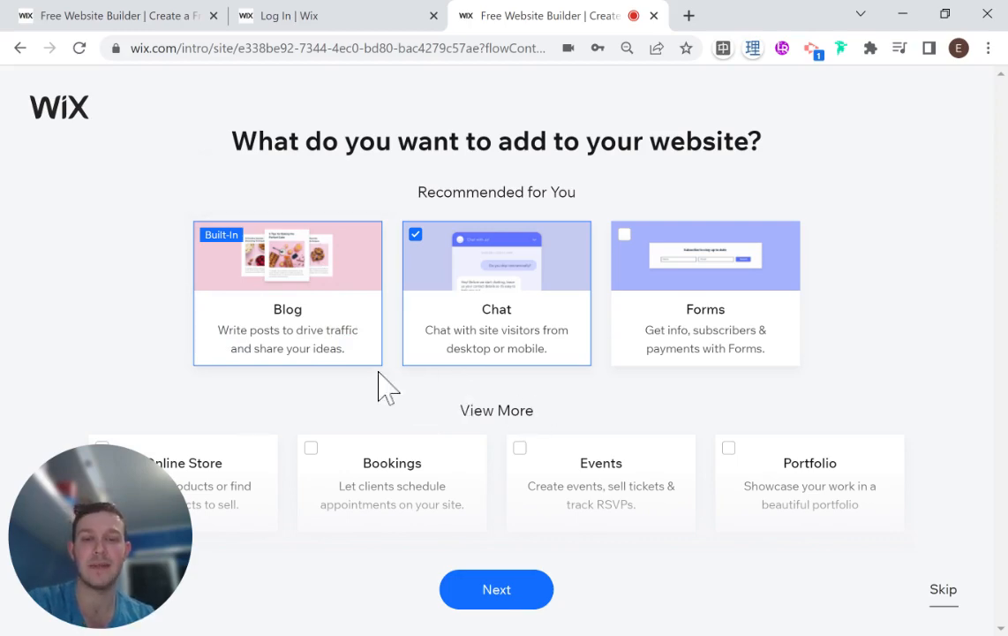
scroll(382, 405, "down", 2)
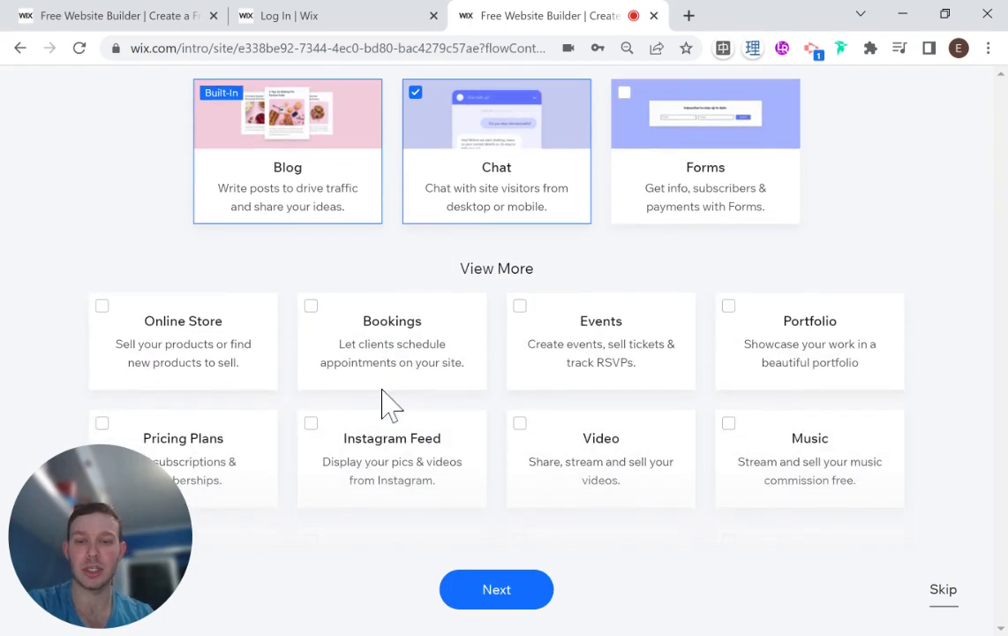
scroll(382, 405, "down", 1)
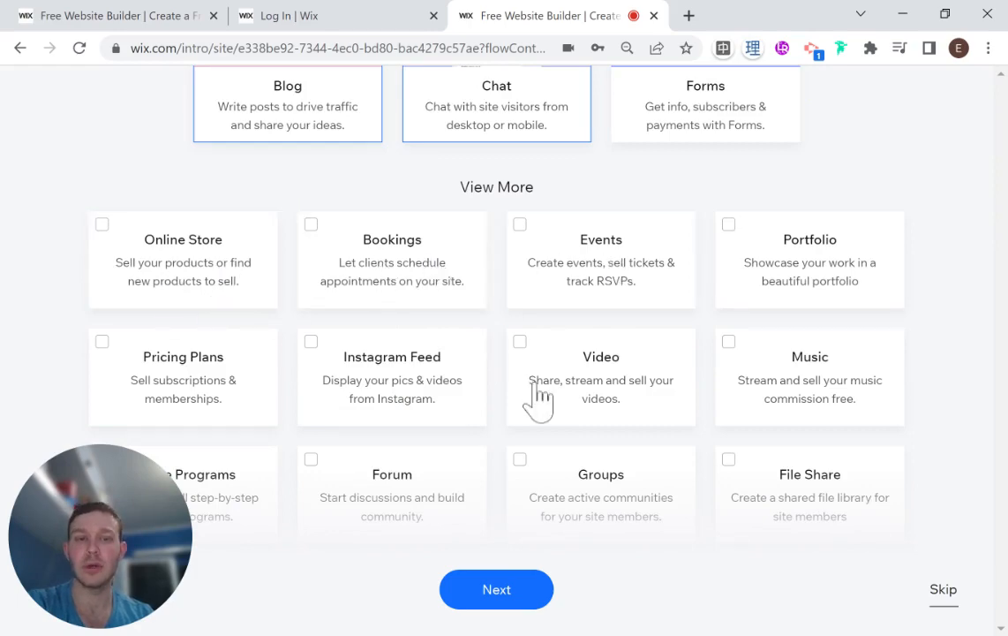
scroll(521, 400, "up", 2)
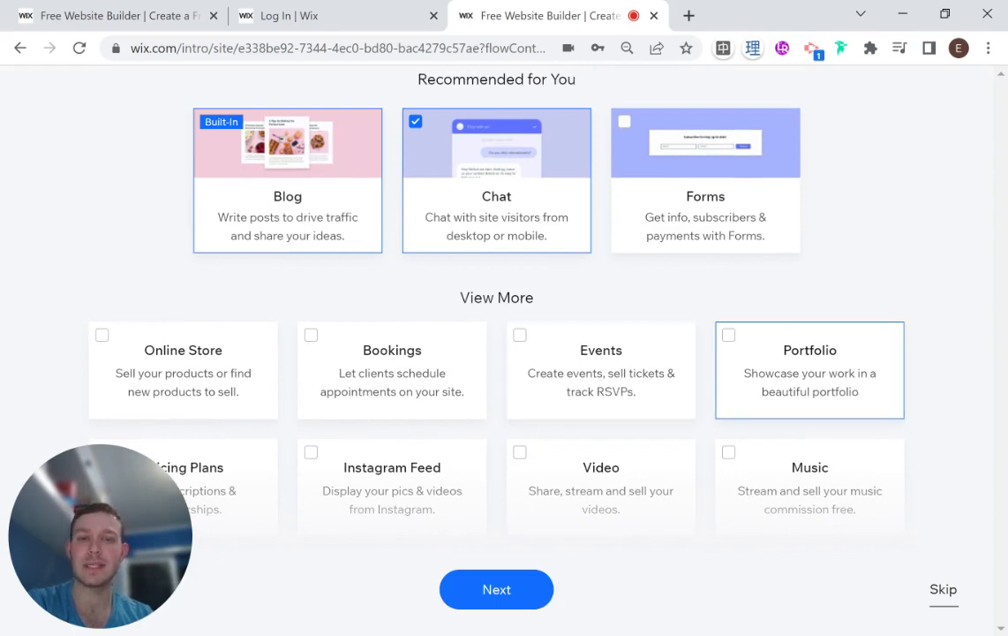
left_click(417, 123)
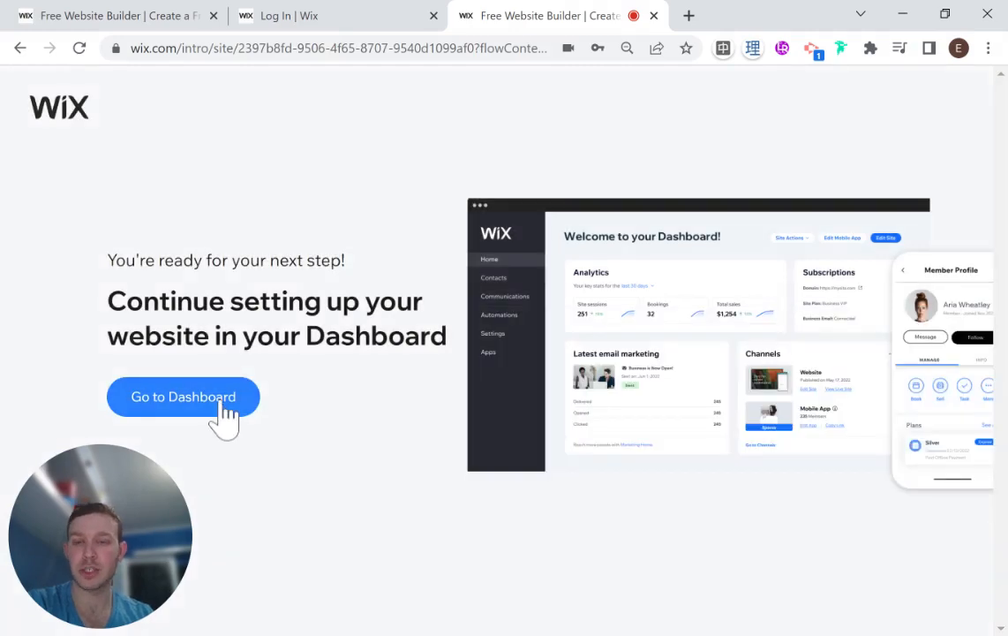
left_click(225, 408)
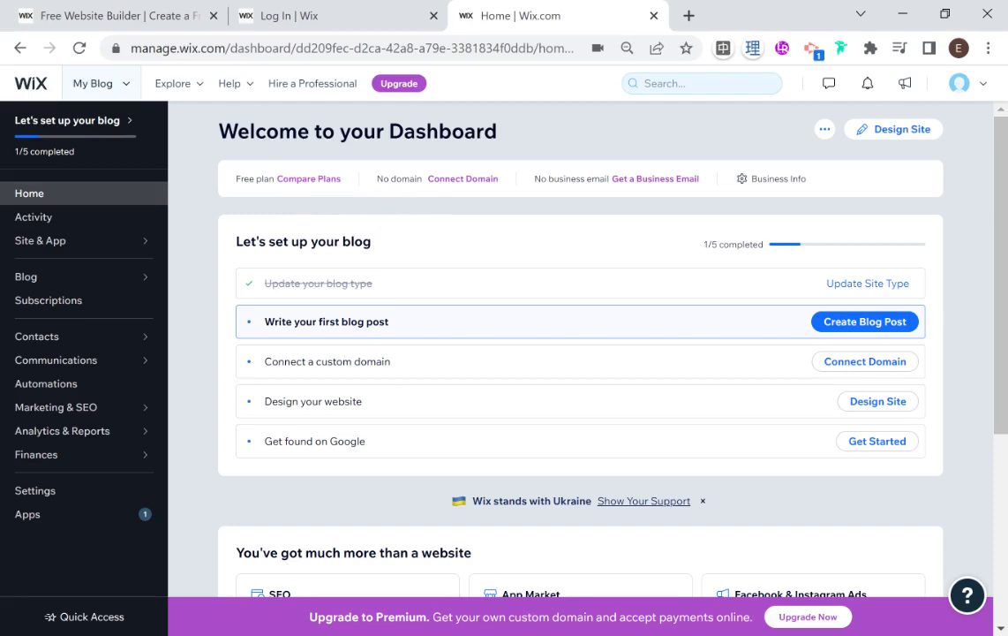
Examine the domain and business email entries in the dashboard's site summary
left_click_drag(376, 178, 420, 178)
left_click_drag(534, 179, 592, 178)
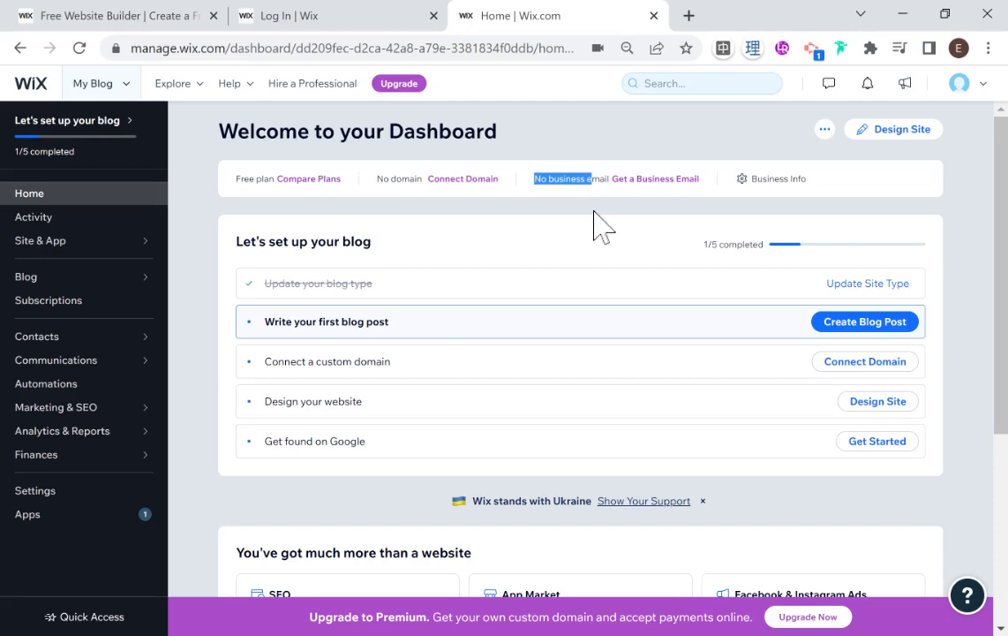
left_click(535, 179)
left_click_drag(534, 178, 618, 200)
left_click_drag(541, 186, 675, 181)
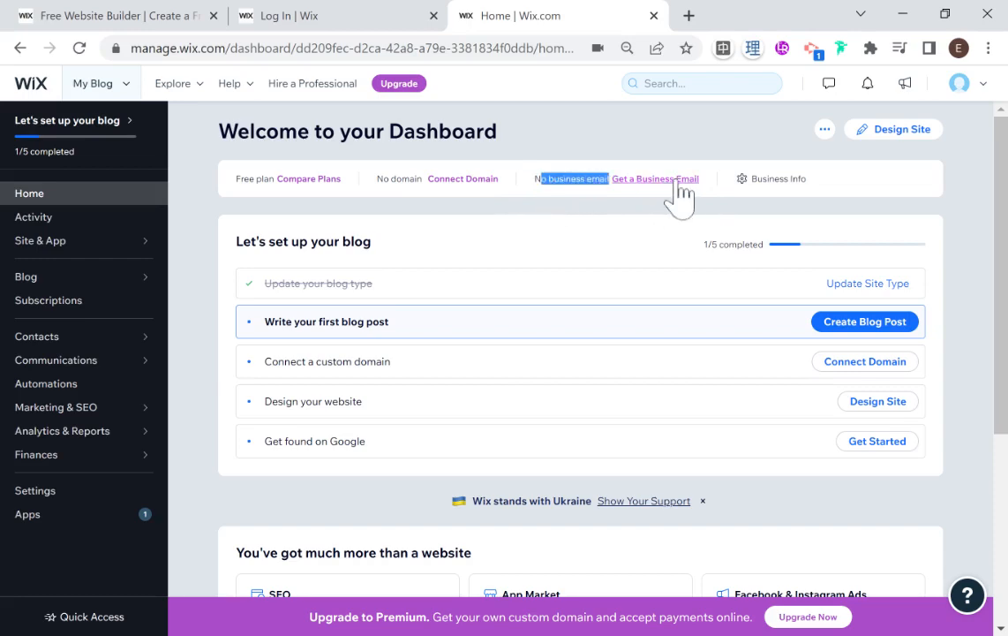
left_click(534, 192)
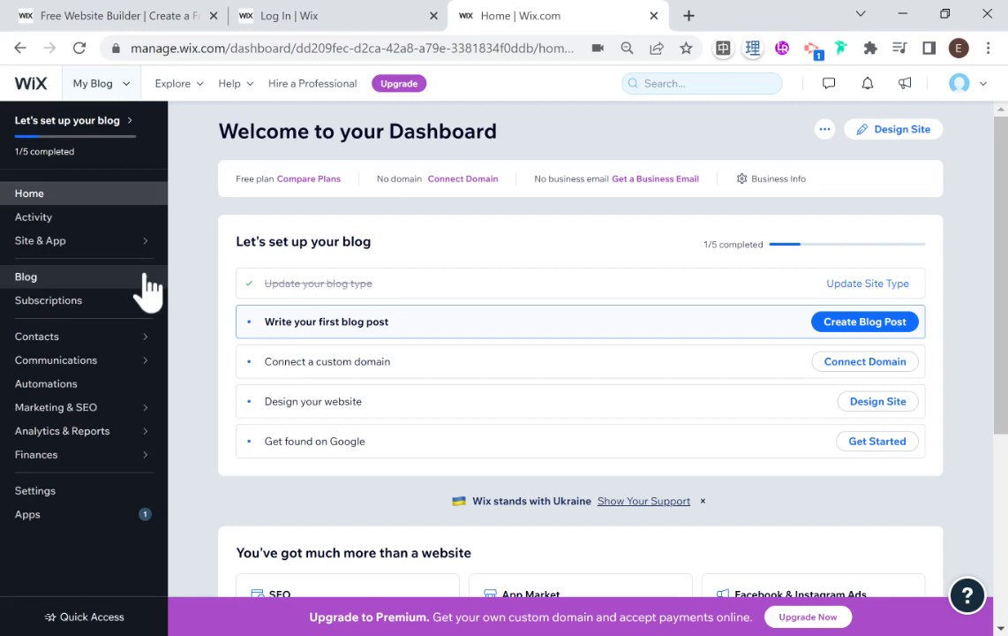
Look through the Blog and Contacts sections of the dashboard, and return to its home page
left_click(53, 277)
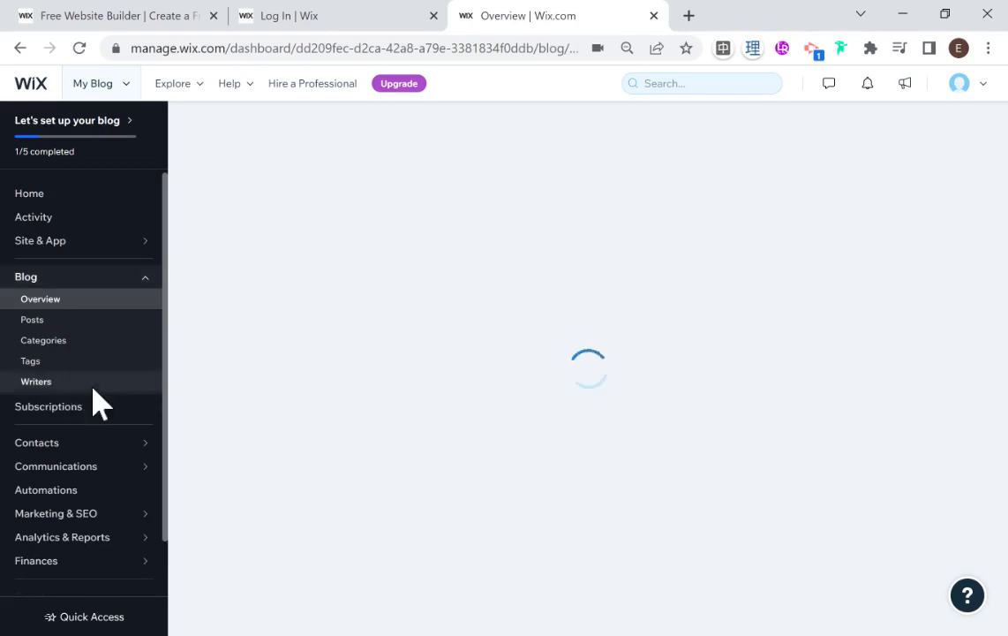
left_click(111, 440)
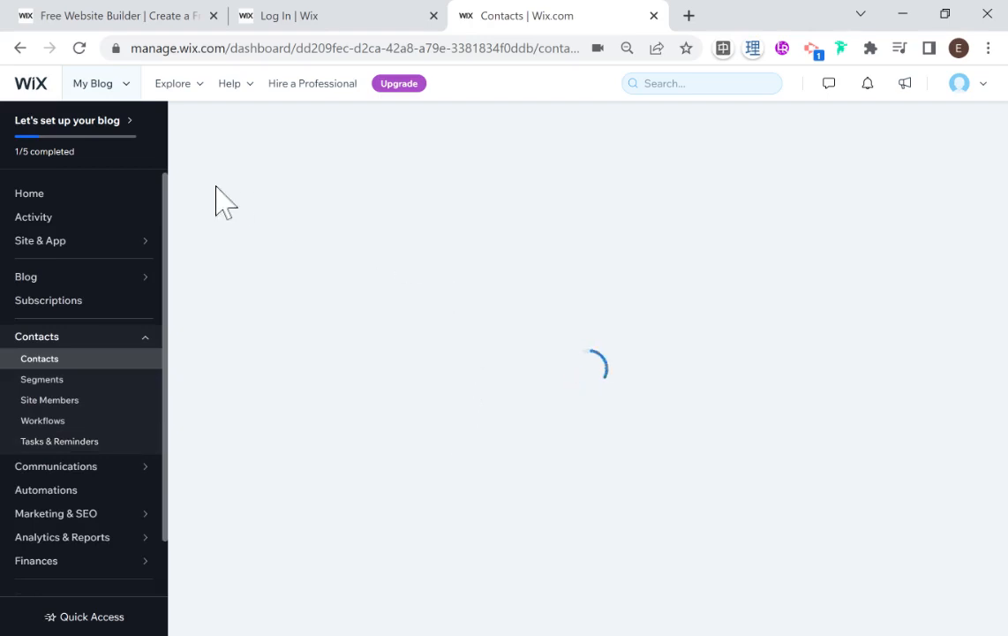
scroll(63, 609, "down", 2)
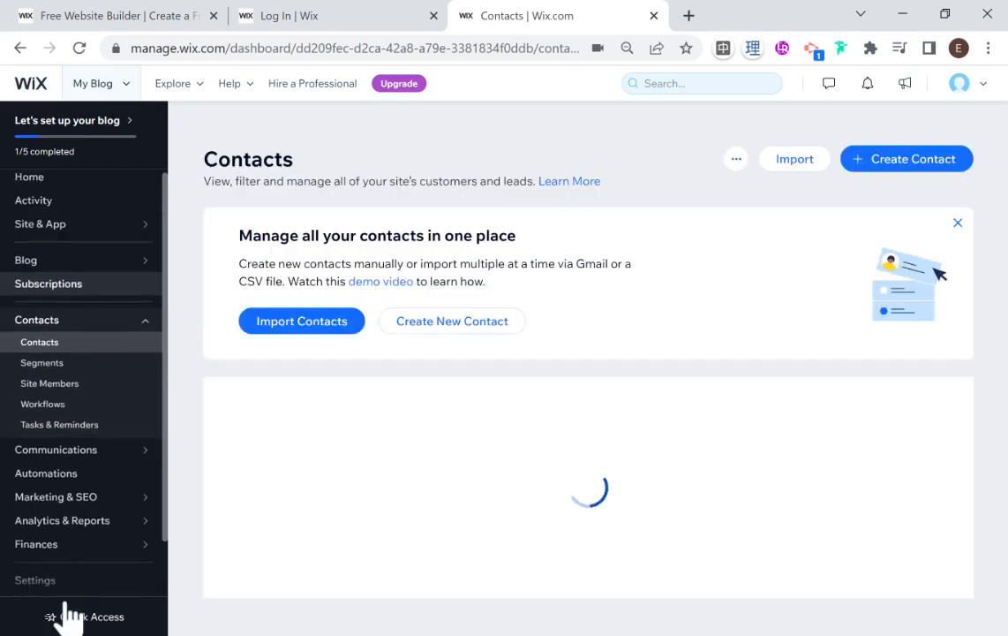
scroll(93, 265, "up", 2)
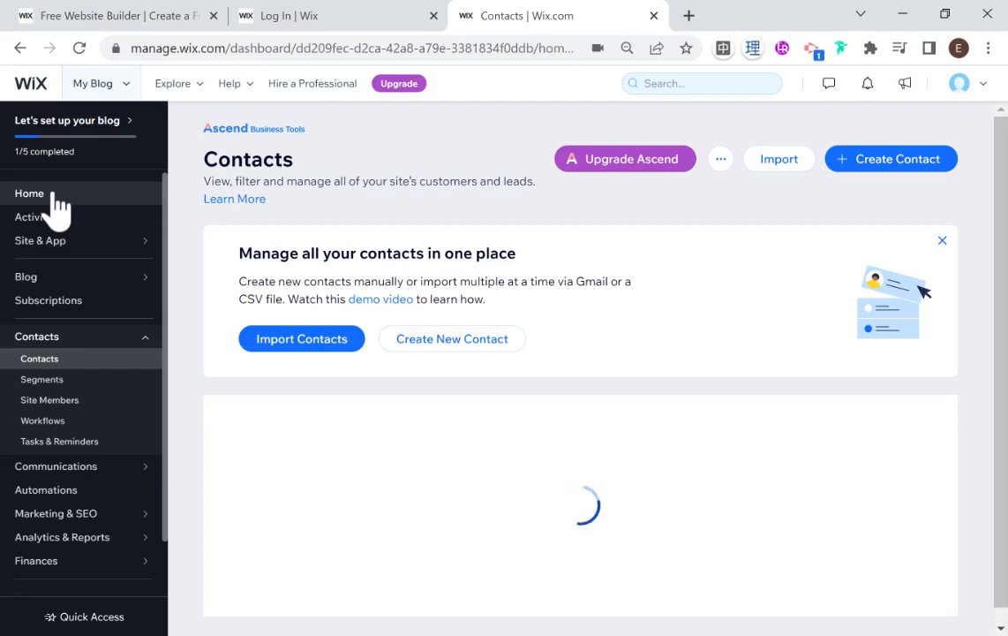
left_click(53, 194)
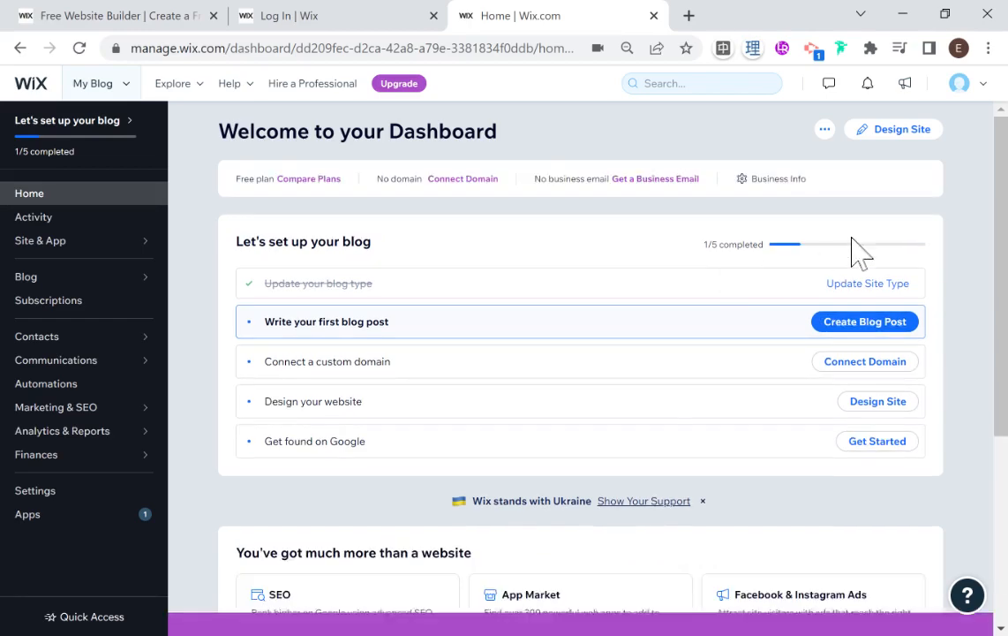
Start designing the site by customizing a designed template, and browse the blog website templates
left_click(905, 130)
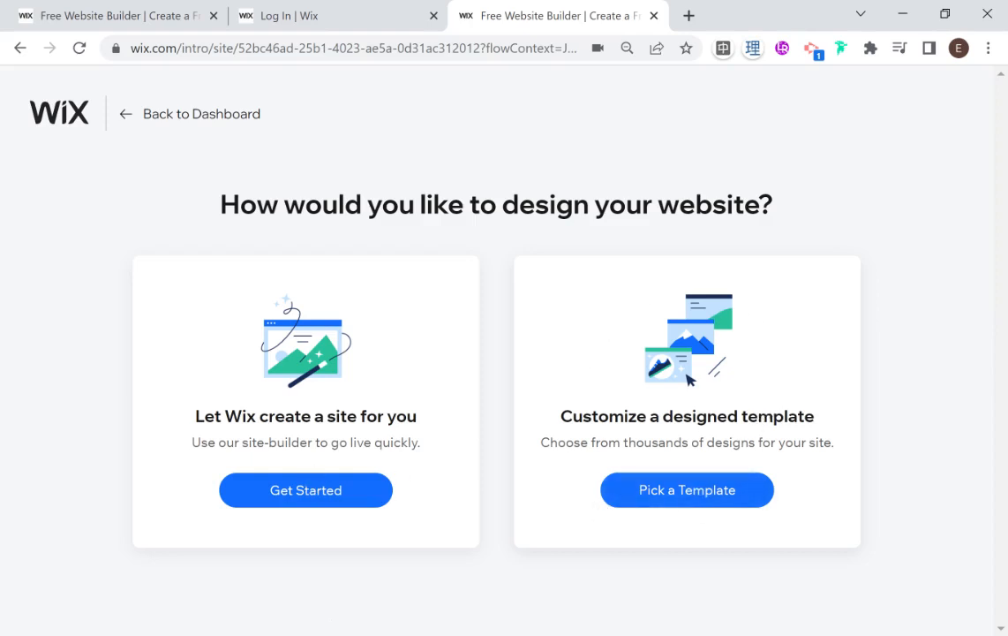
left_click(696, 491)
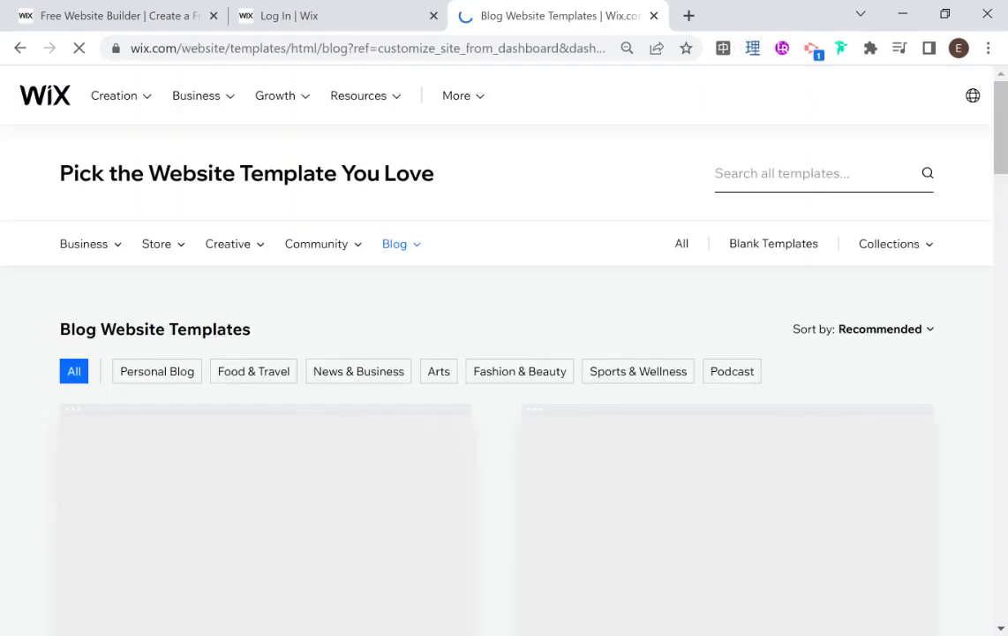
scroll(322, 252, "down", 1)
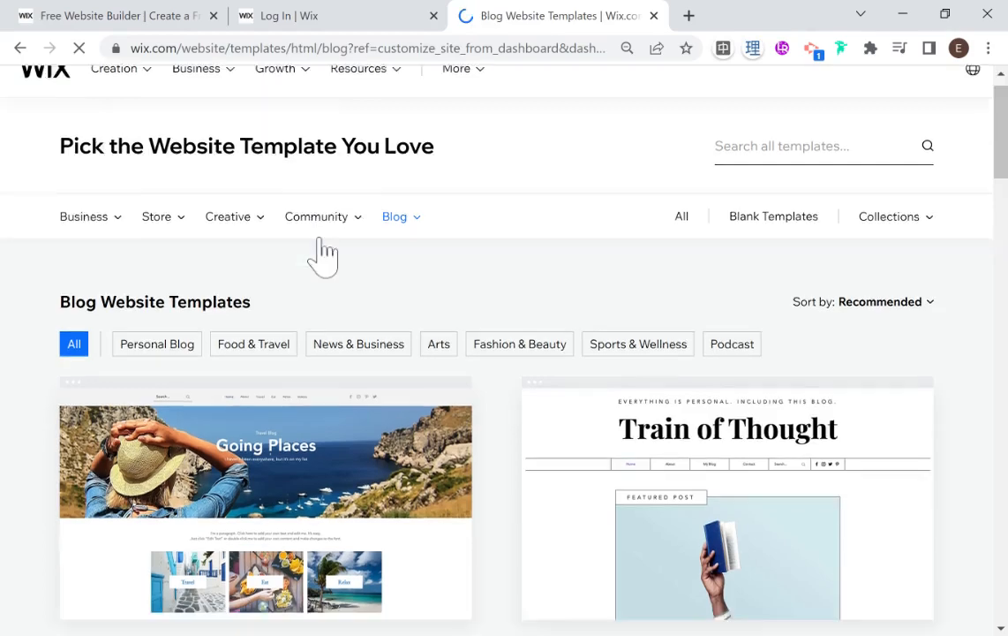
scroll(322, 254, "down", 1)
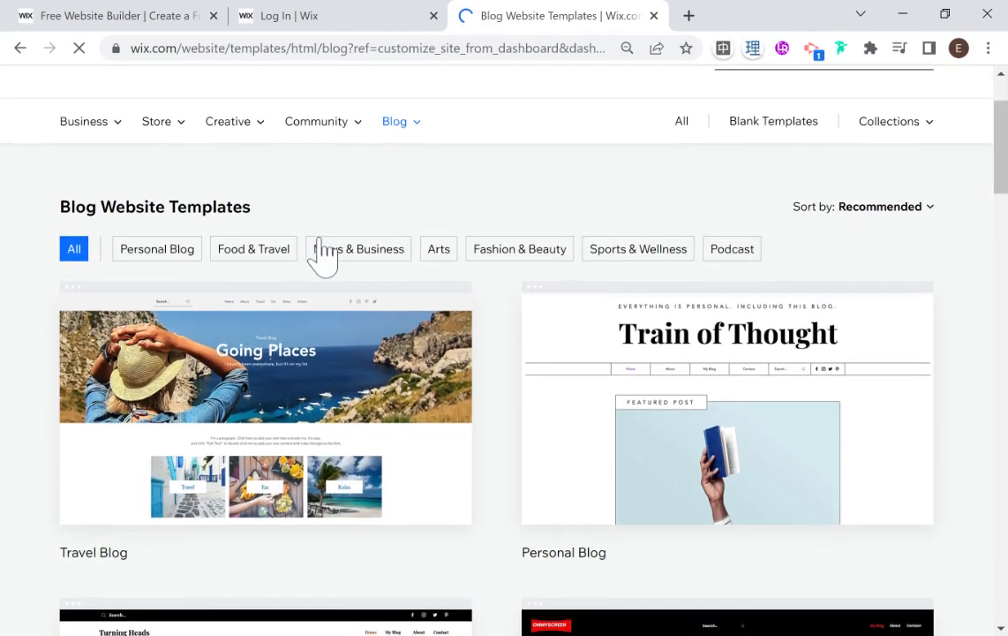
left_click(323, 252)
scroll(216, 309, "down", 2)
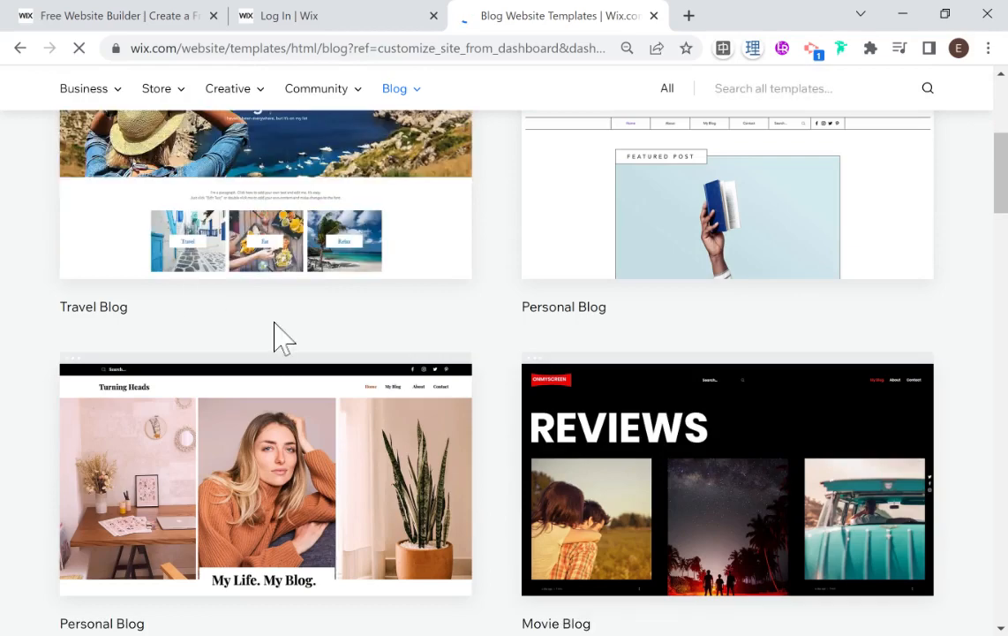
scroll(198, 313, "up", 3)
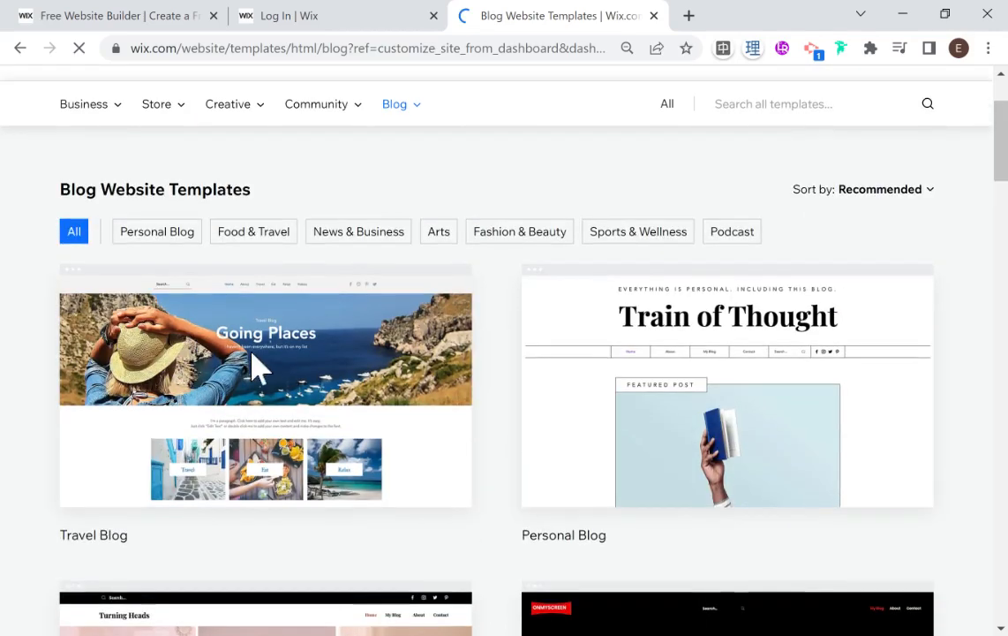
mouse_move(315, 353)
scroll(315, 355, "down", 2)
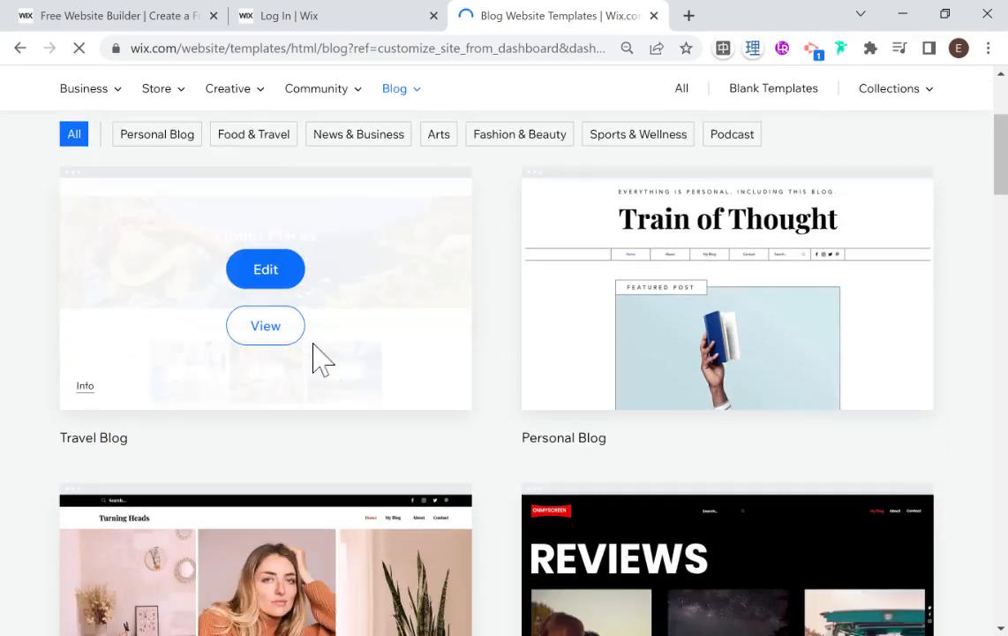
scroll(316, 355, "up", 3)
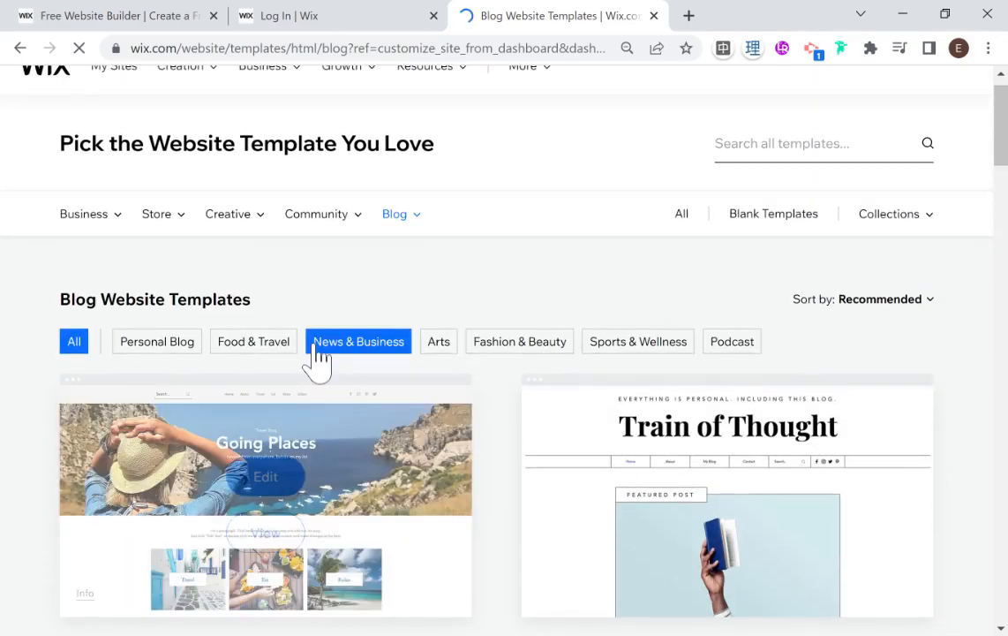
Switch the template gallery to Blank Templates and look over the available blank layouts
left_click(779, 223)
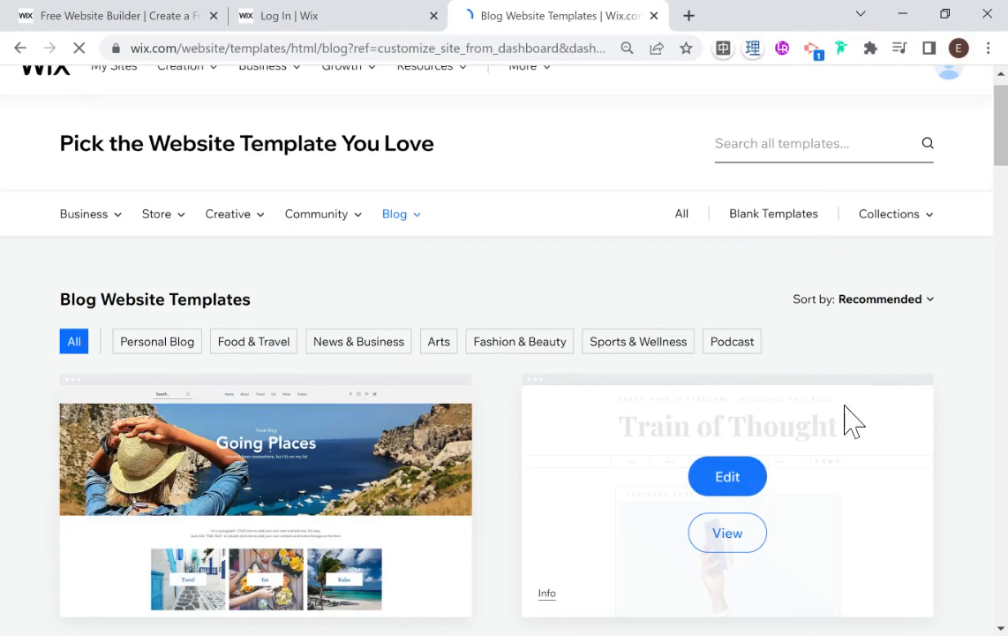
left_click(794, 218)
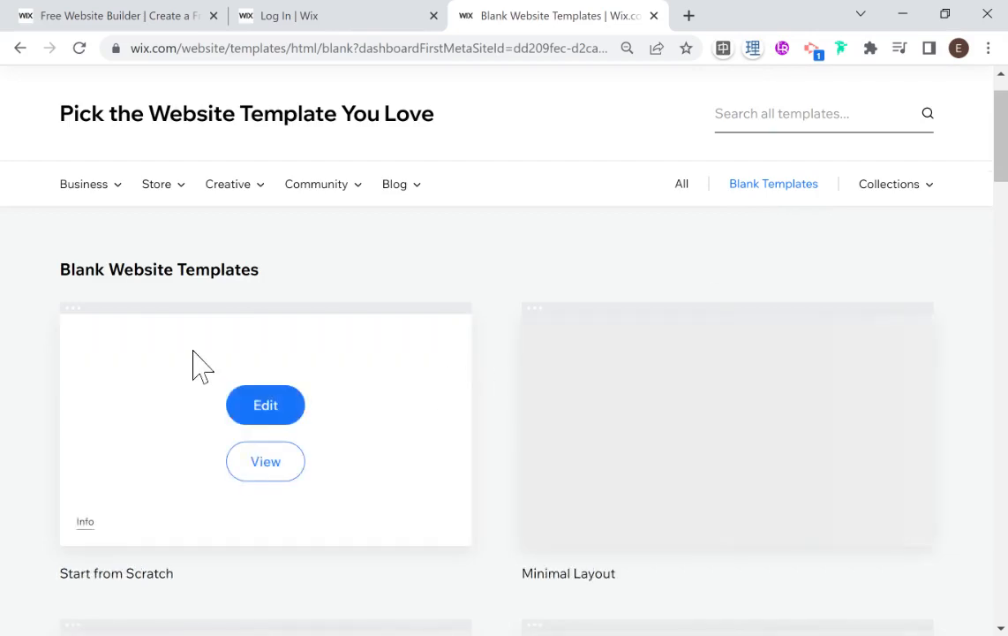
scroll(195, 362, "down", 2)
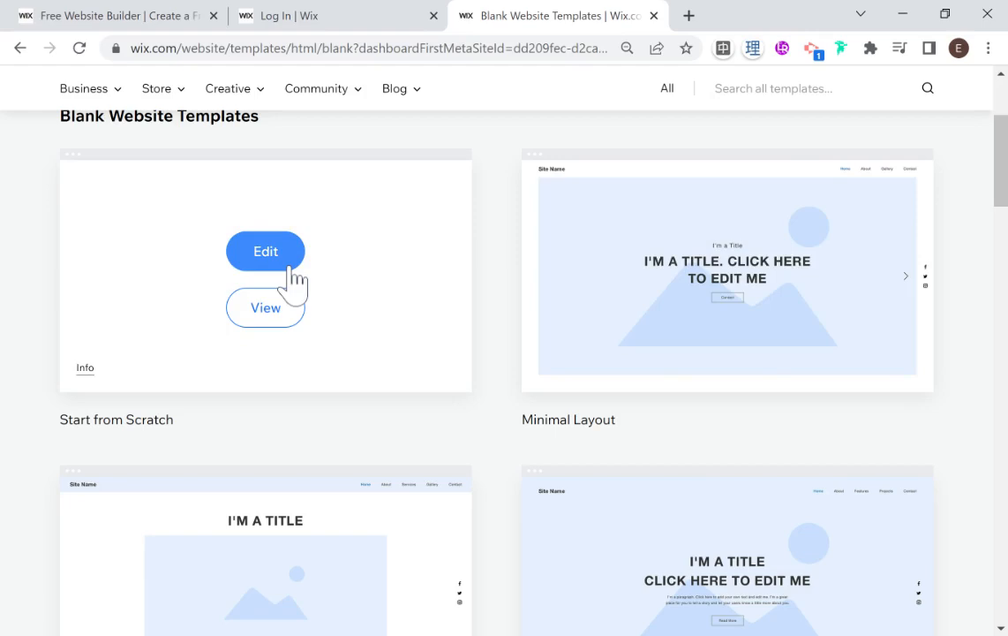
Switch the template gallery from blank layouts to all website templates and browse the designs
scroll(286, 281, "down", 2)
scroll(472, 371, "up", 3)
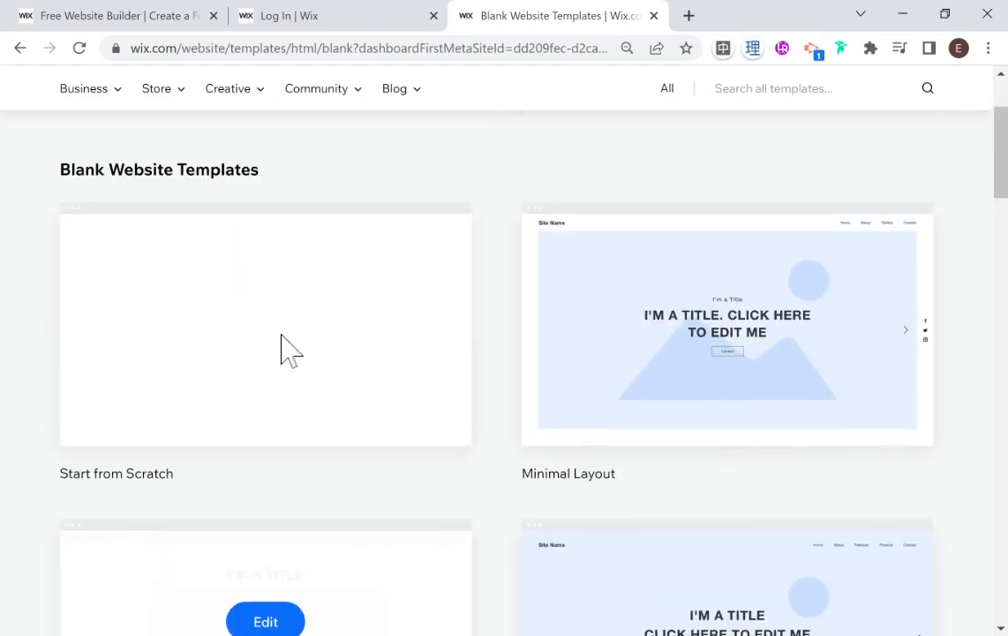
scroll(281, 335, "up", 1)
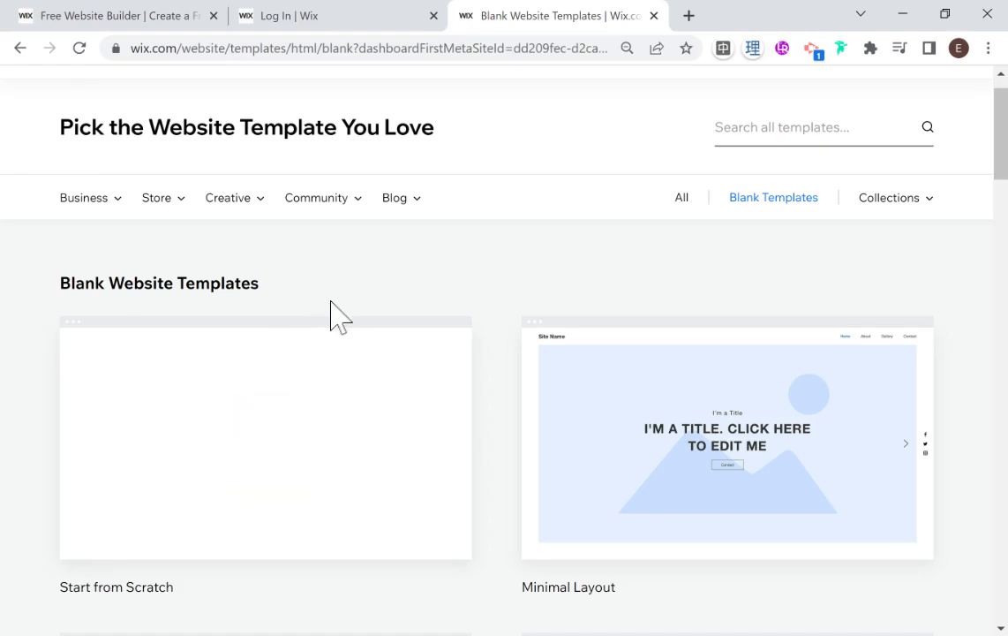
left_click(682, 199)
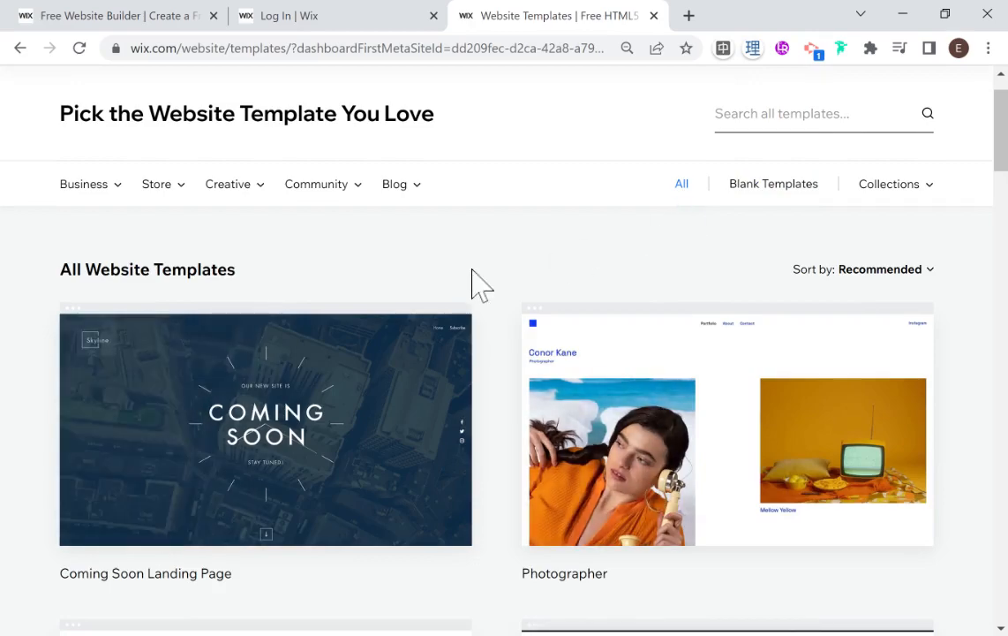
scroll(473, 282, "down", 5)
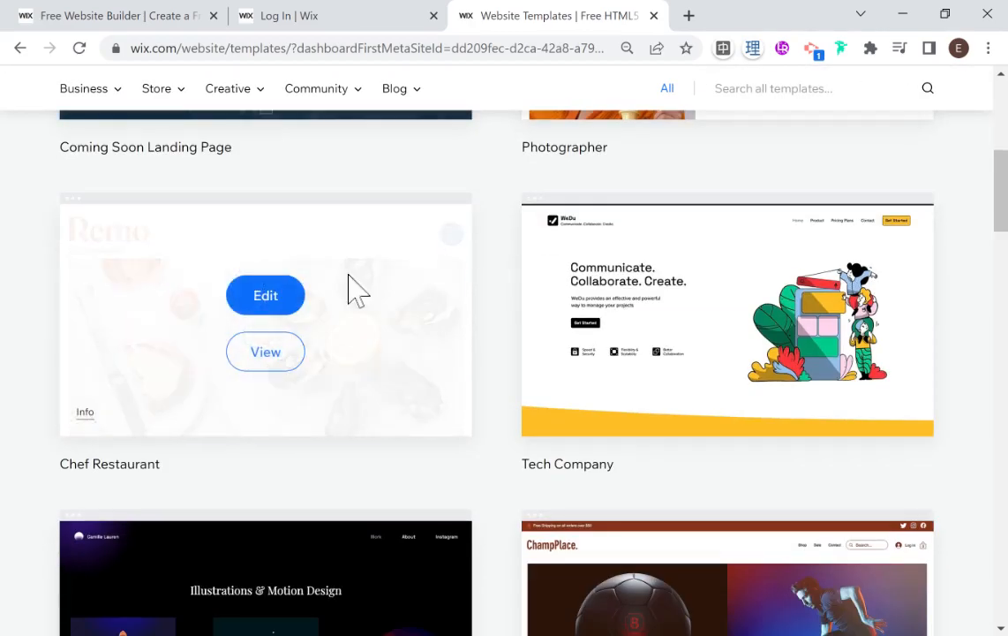
mouse_move(697, 353)
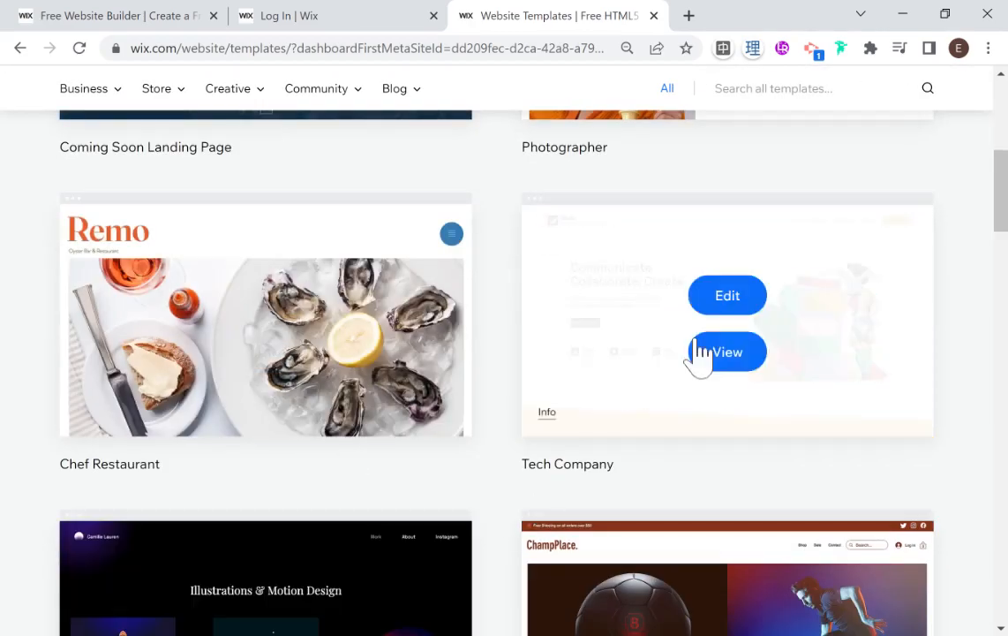
scroll(646, 366, "down", 3)
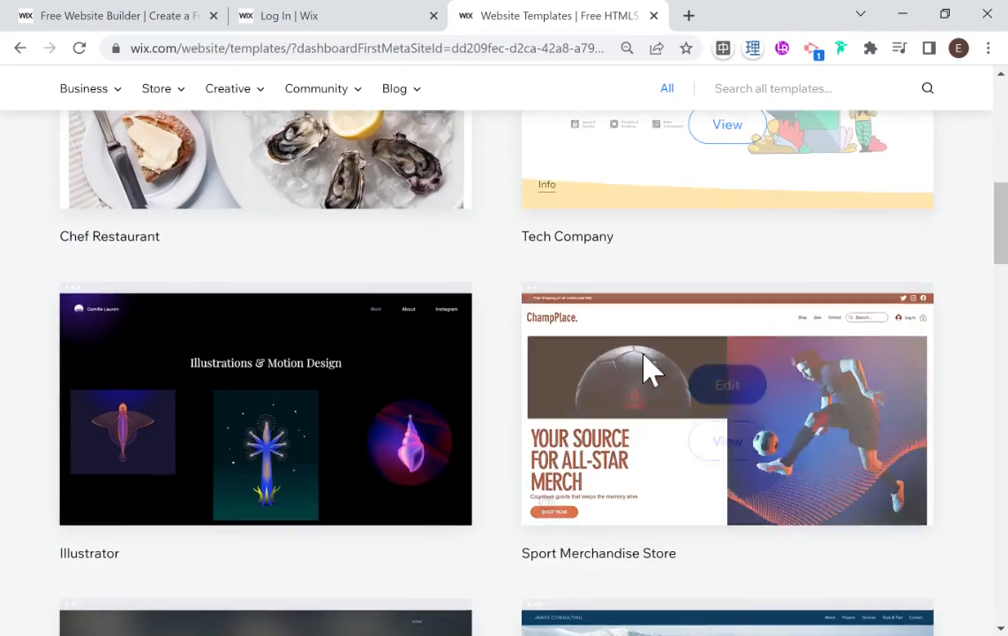
scroll(521, 357, "up", 8)
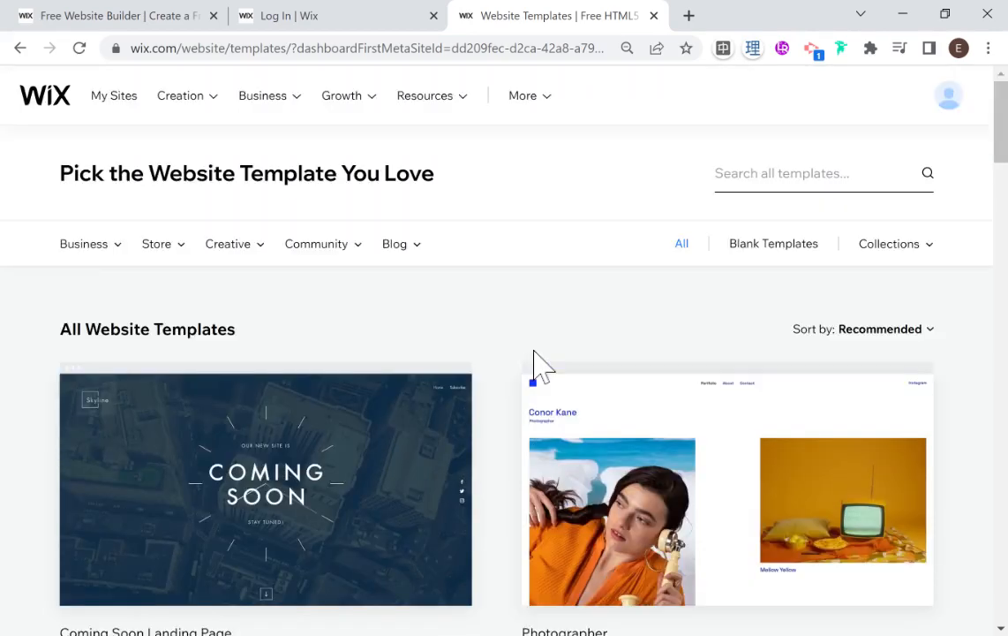
Filter the template gallery to the Personal Blog category and look over its templates
mouse_move(411, 252)
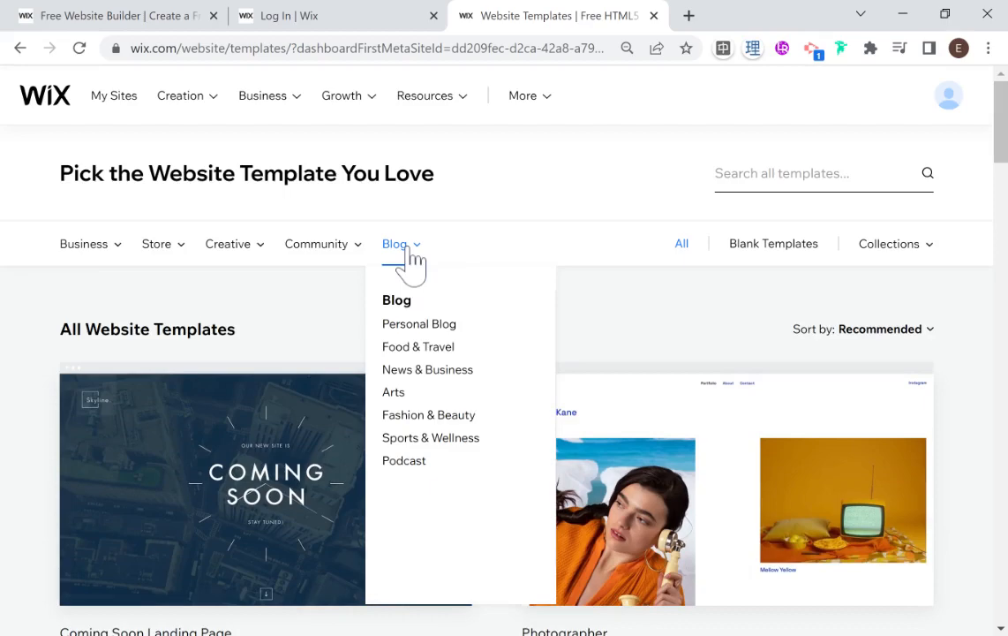
left_click(430, 327)
left_click(393, 316)
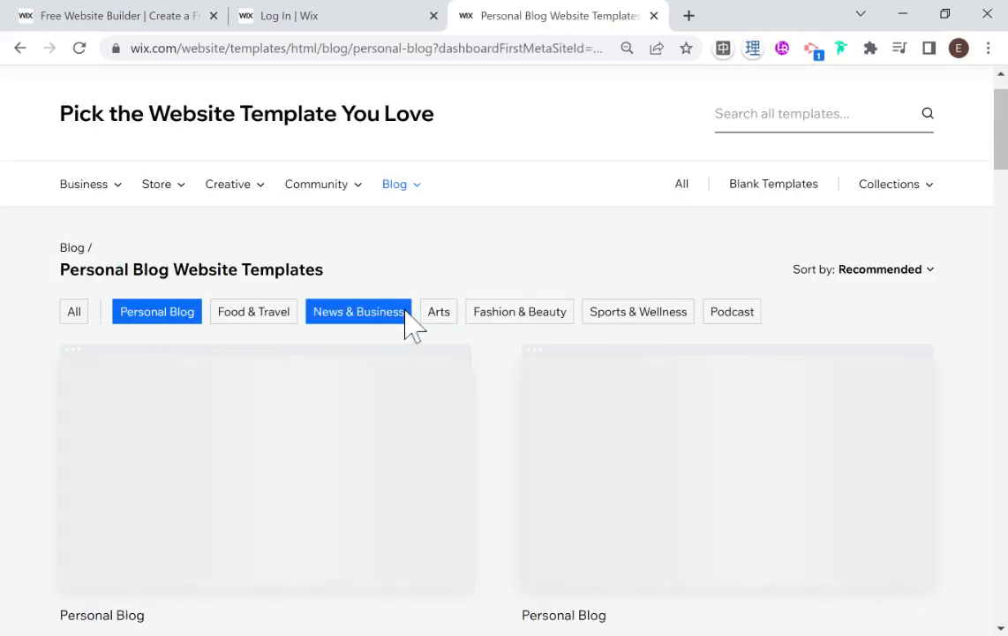
scroll(405, 327, "down", 2)
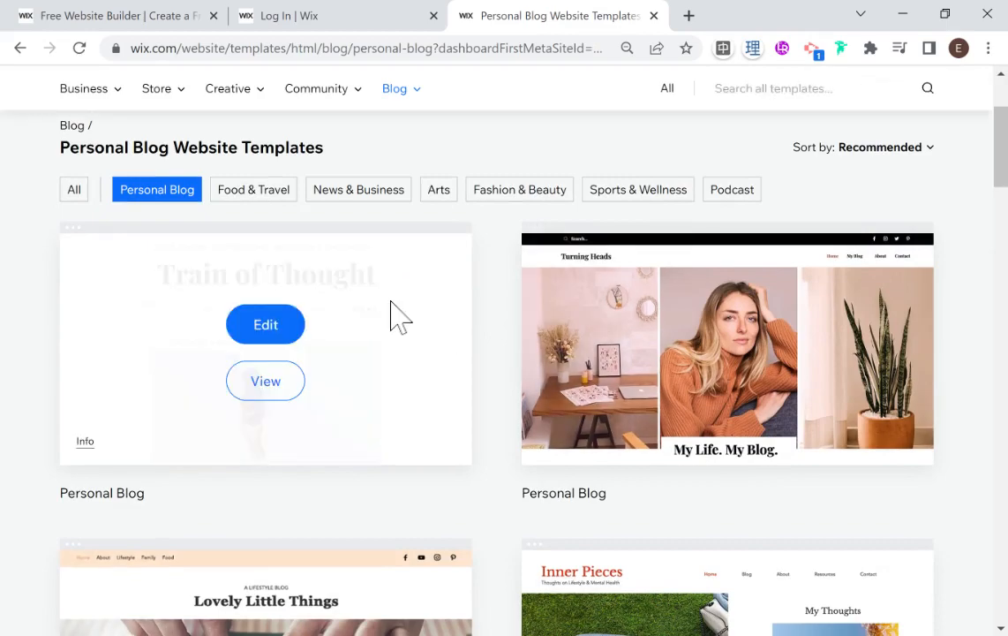
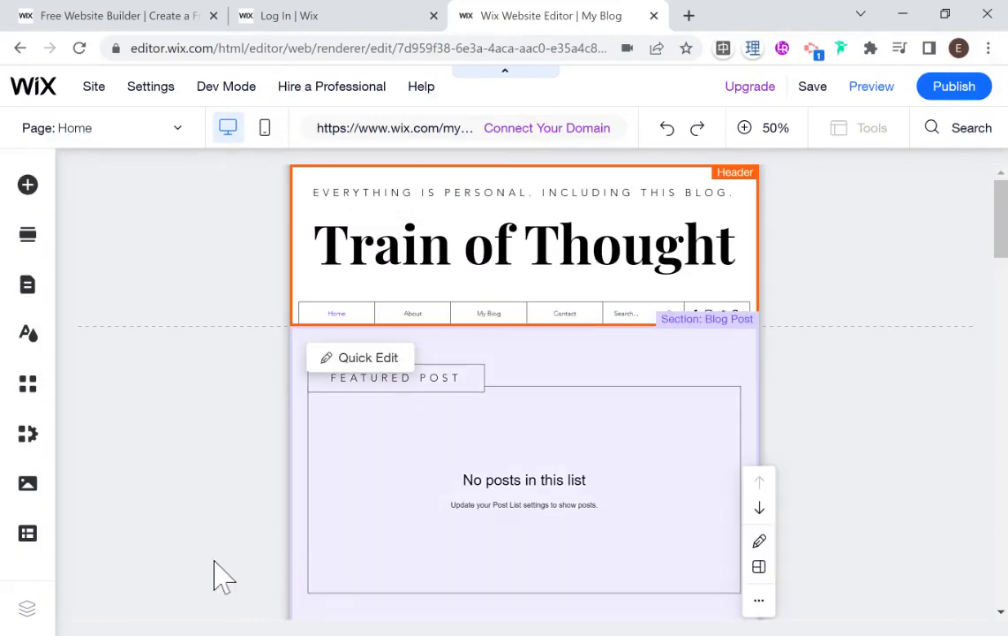
Look over the Home page's header, featured post section and subscription strip in the editor
scroll(202, 416, "down", 2)
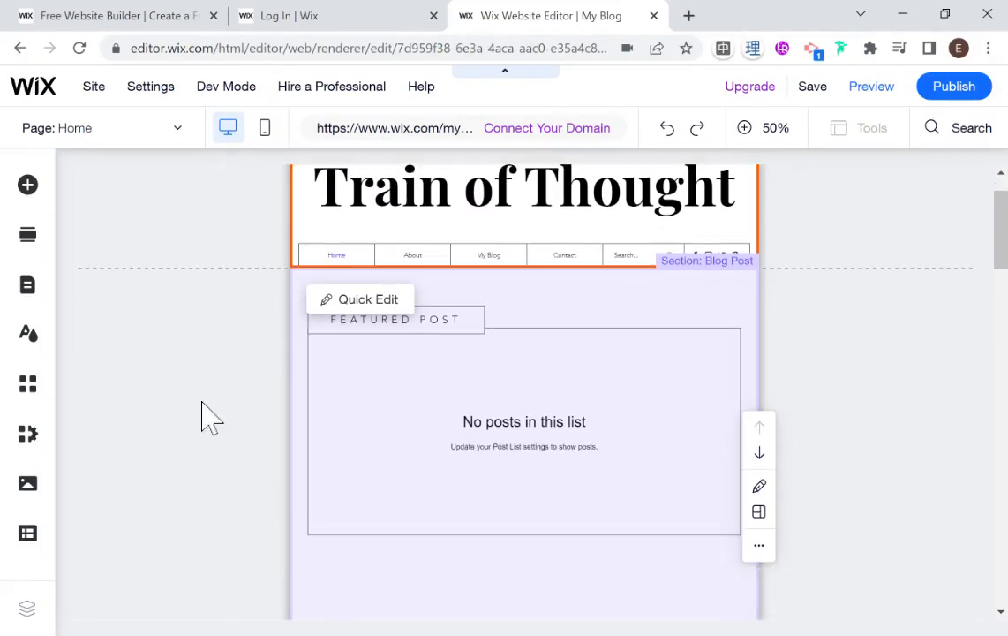
scroll(202, 417, "down", 3)
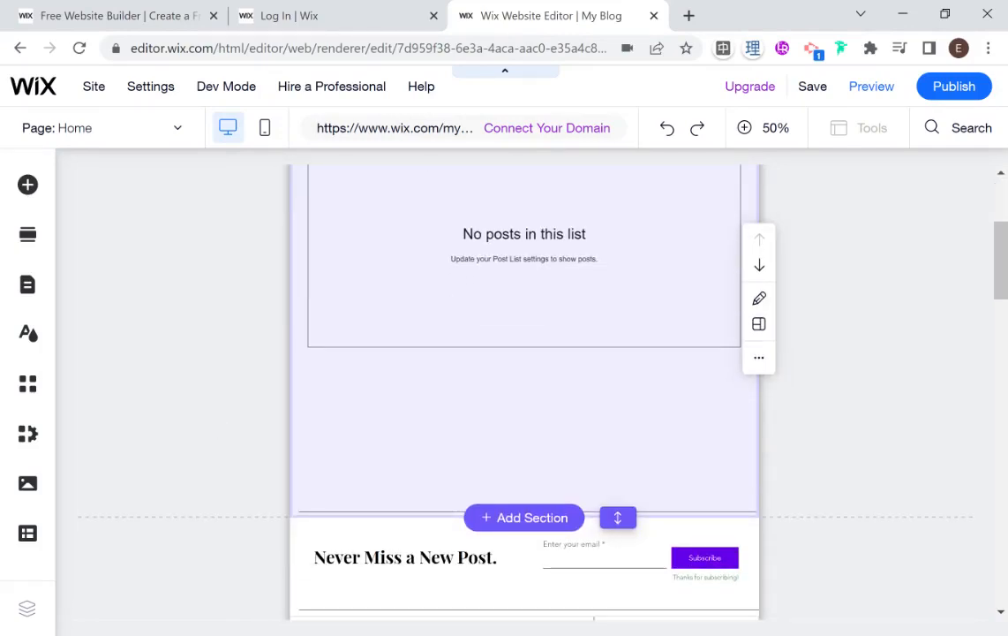
scroll(373, 357, "down", 3)
scroll(371, 362, "up", 6)
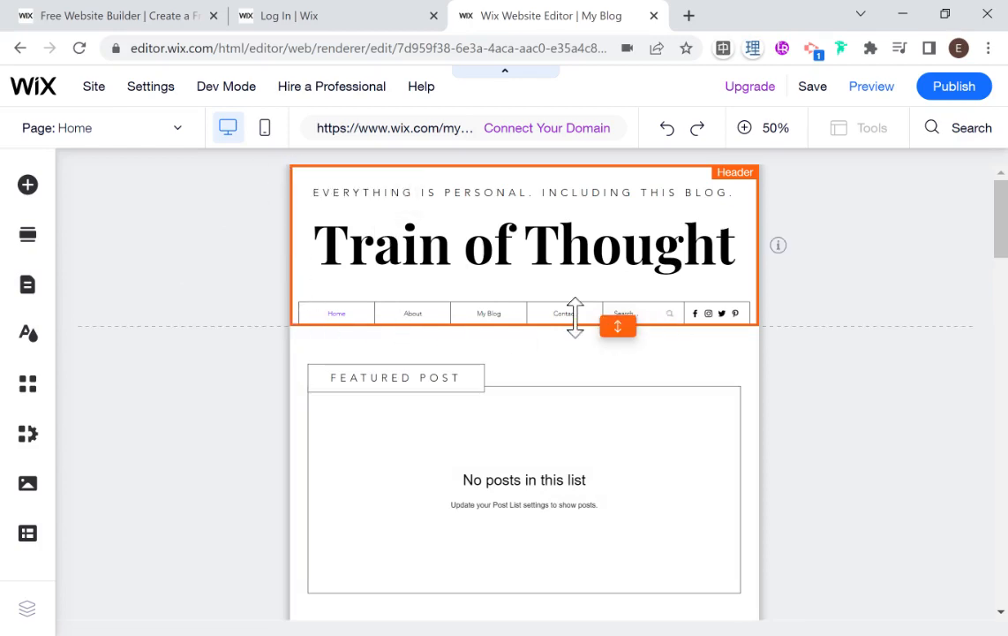
Examine the Home page's sections down to the contact form and select the footer
scroll(618, 320, "down", 1)
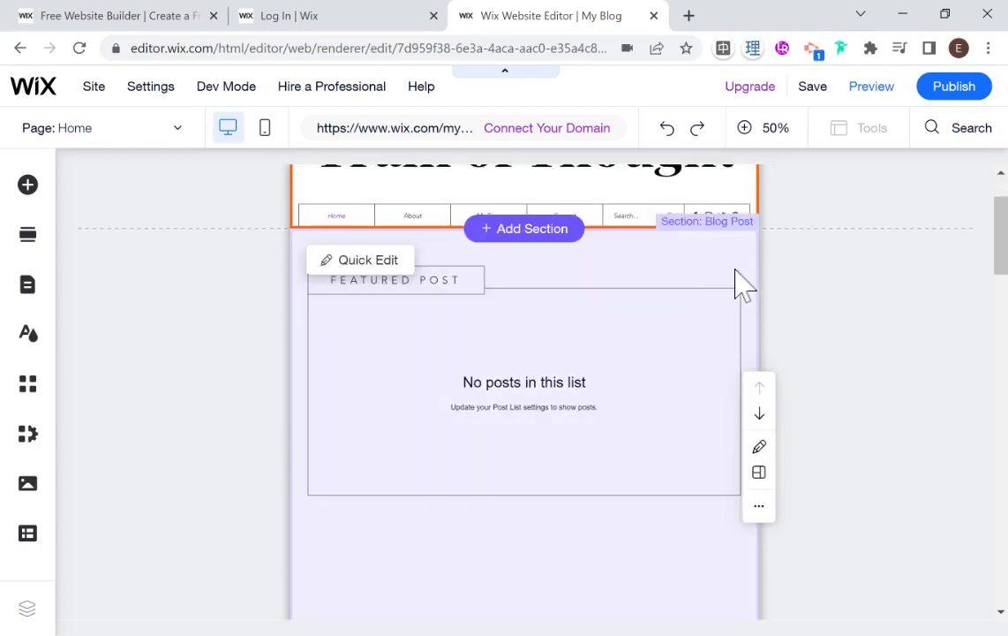
scroll(437, 519, "down", 3)
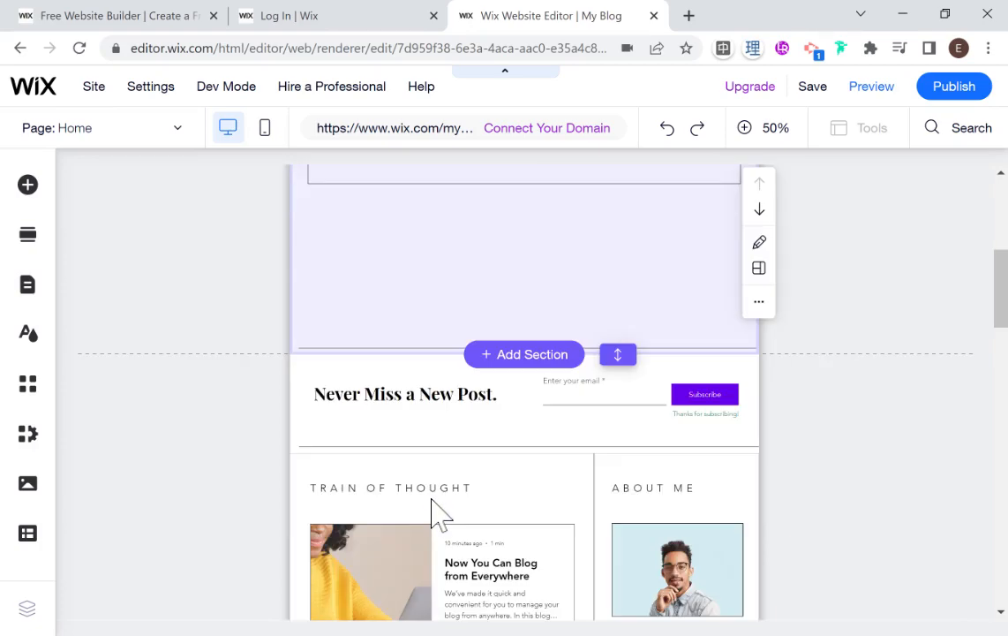
scroll(437, 499, "down", 5)
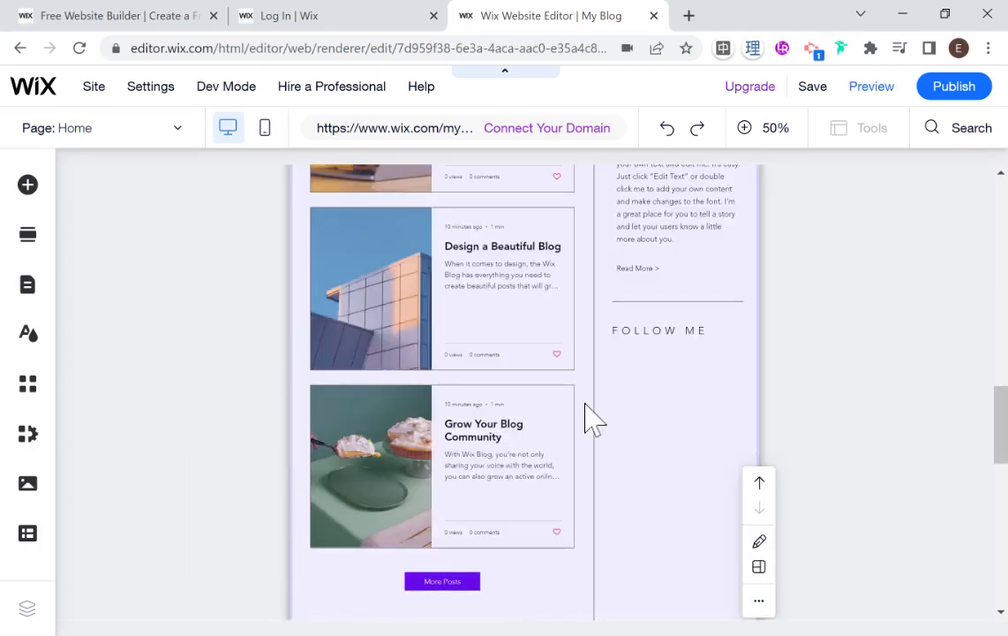
scroll(600, 419, "down", 3)
scroll(607, 419, "down", 6)
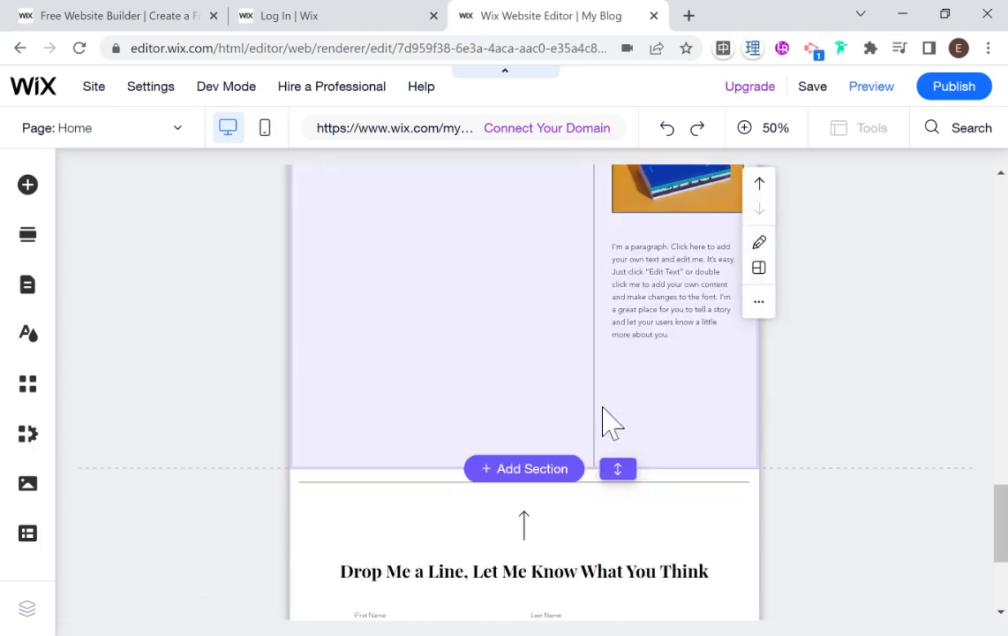
scroll(607, 422, "down", 3)
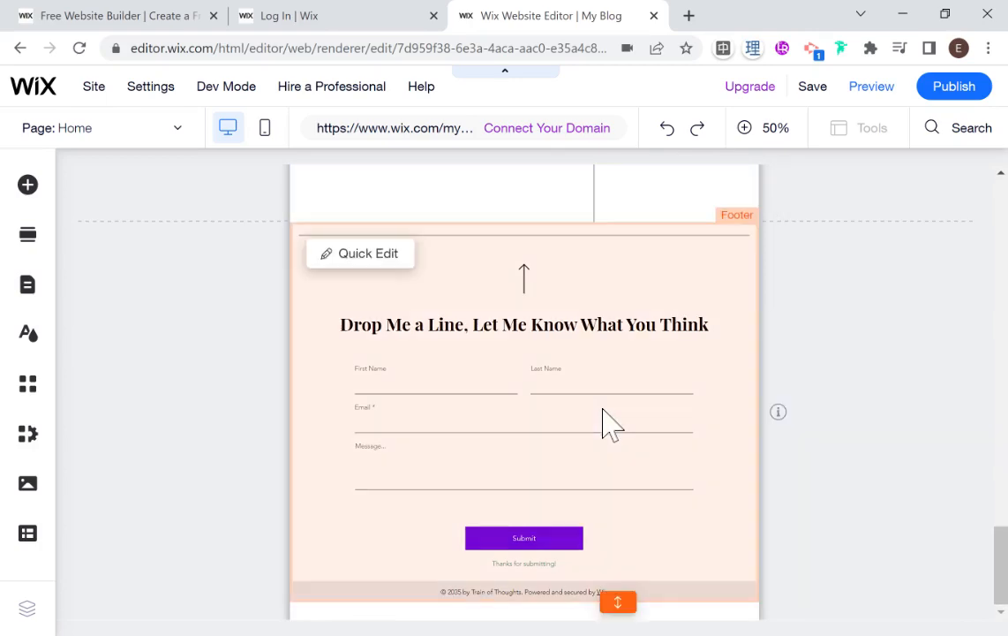
left_click(741, 305)
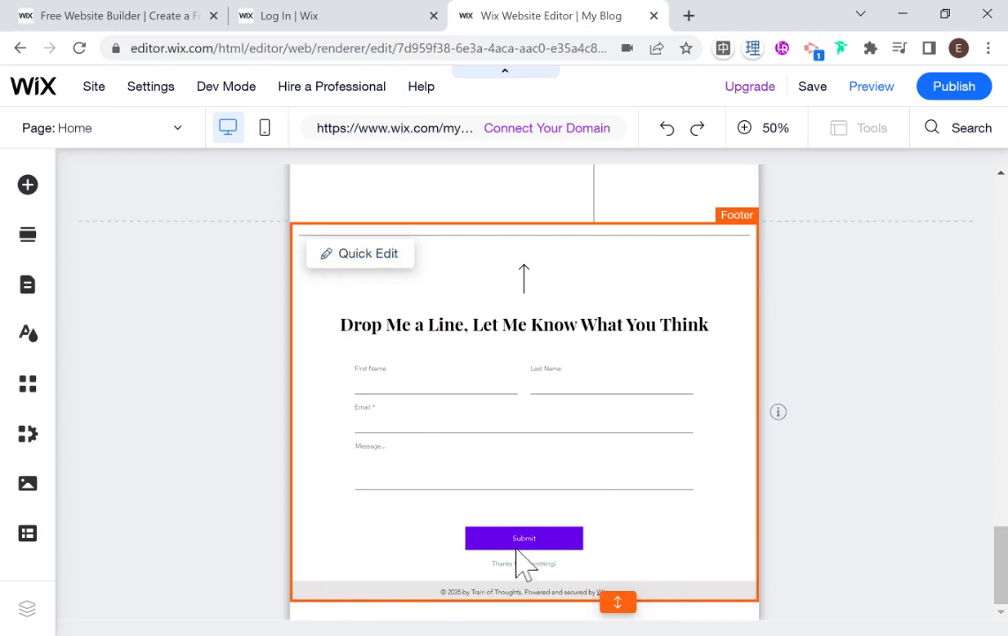
Go back to the Home page's header and check the list of site and blog pages
scroll(521, 559, "up", 10)
scroll(520, 558, "up", 5)
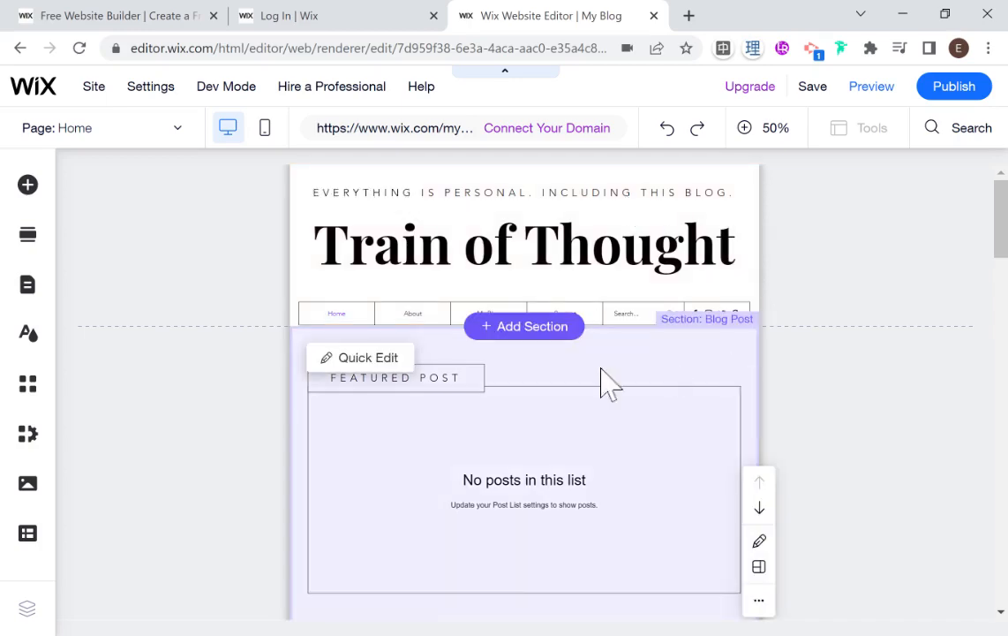
scroll(450, 388, "down", 2)
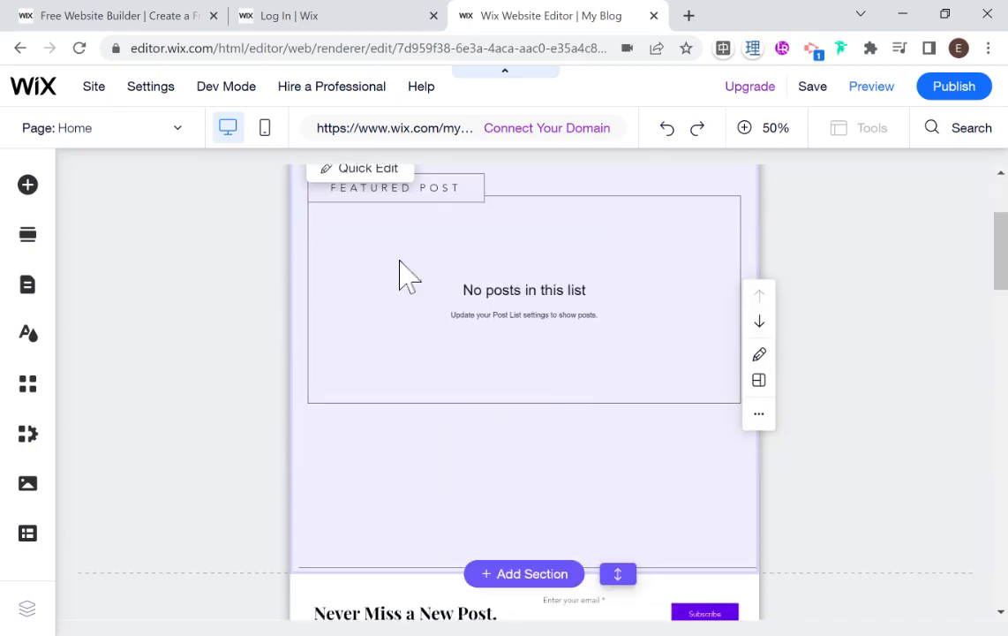
scroll(583, 296, "up", 2)
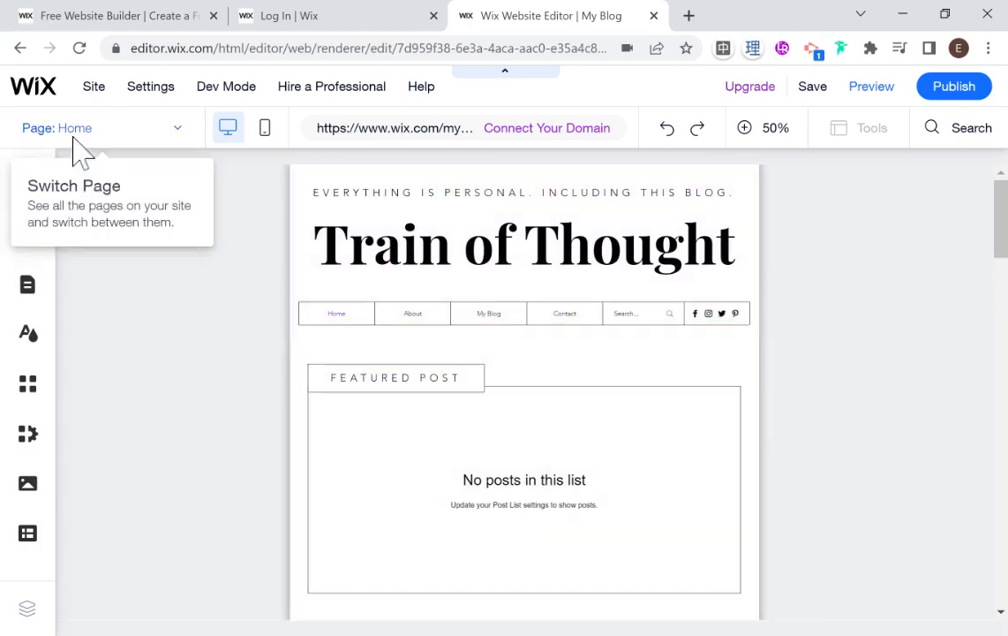
left_click(176, 130)
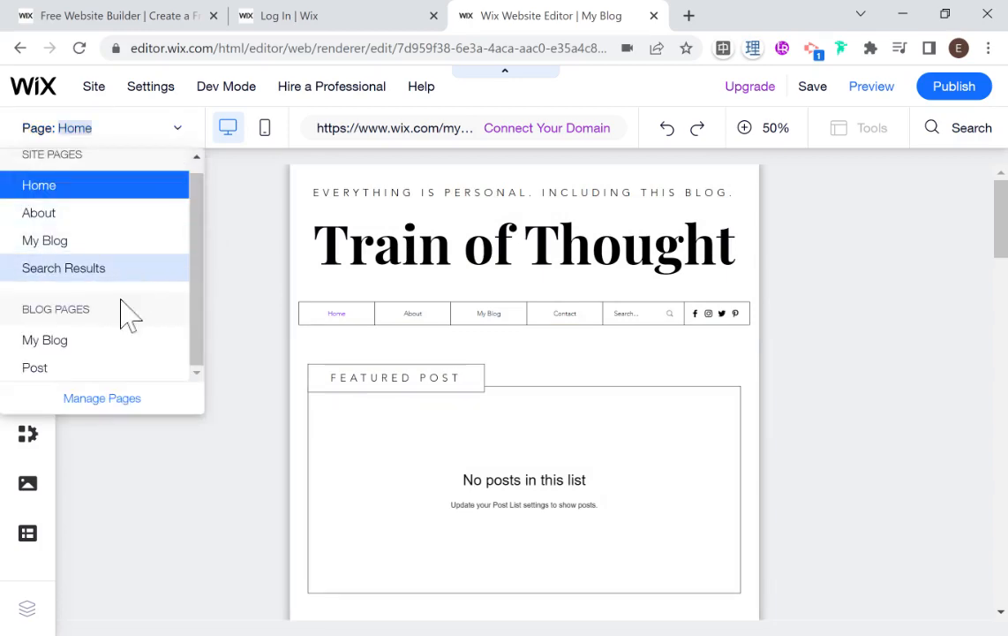
left_click(258, 212)
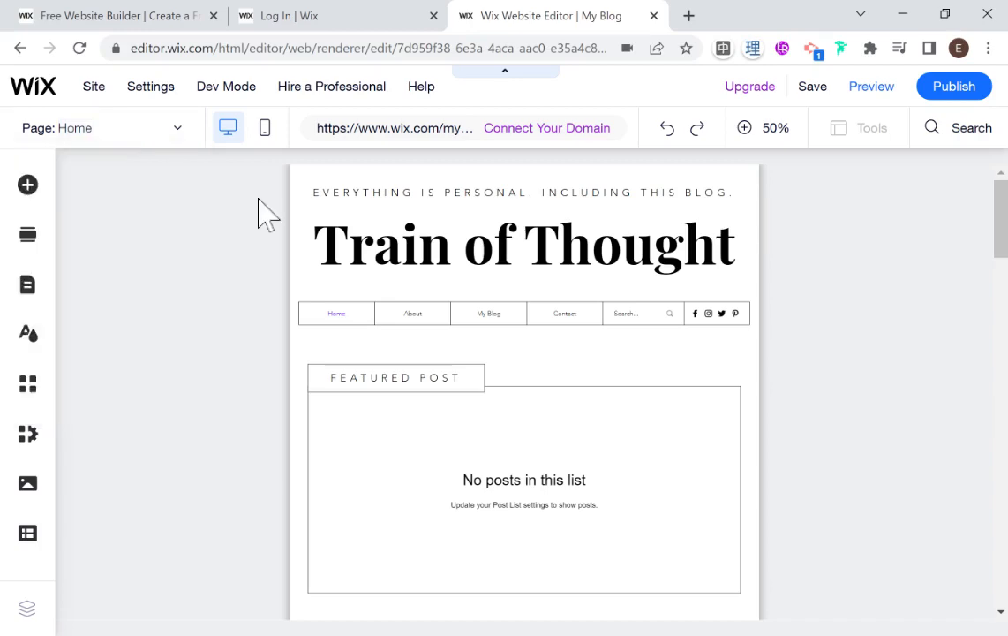
Add a blank page to the site menu and name it "My New Page"
left_click(27, 292)
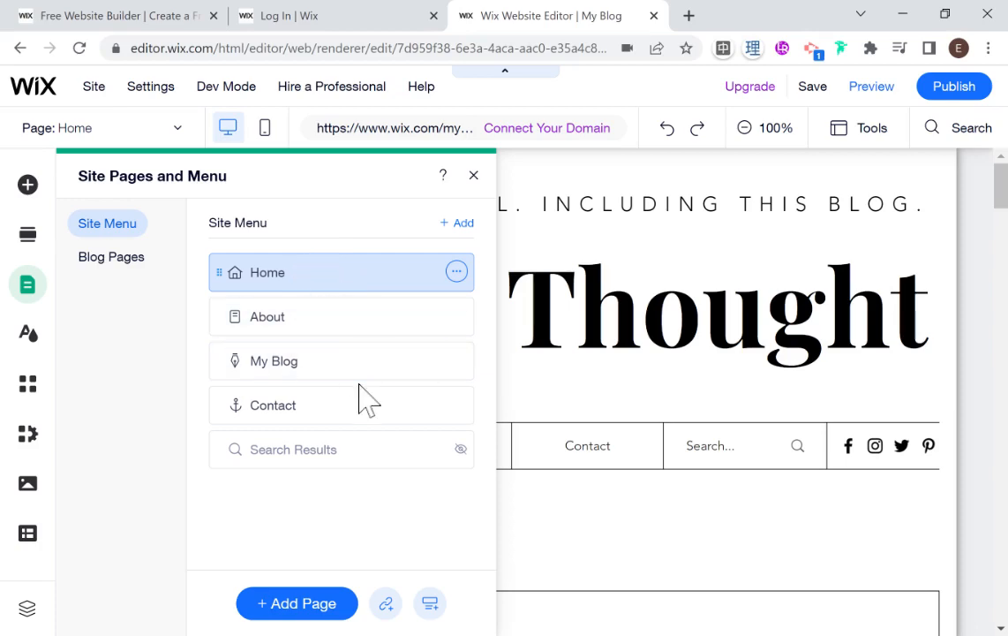
left_click(326, 604)
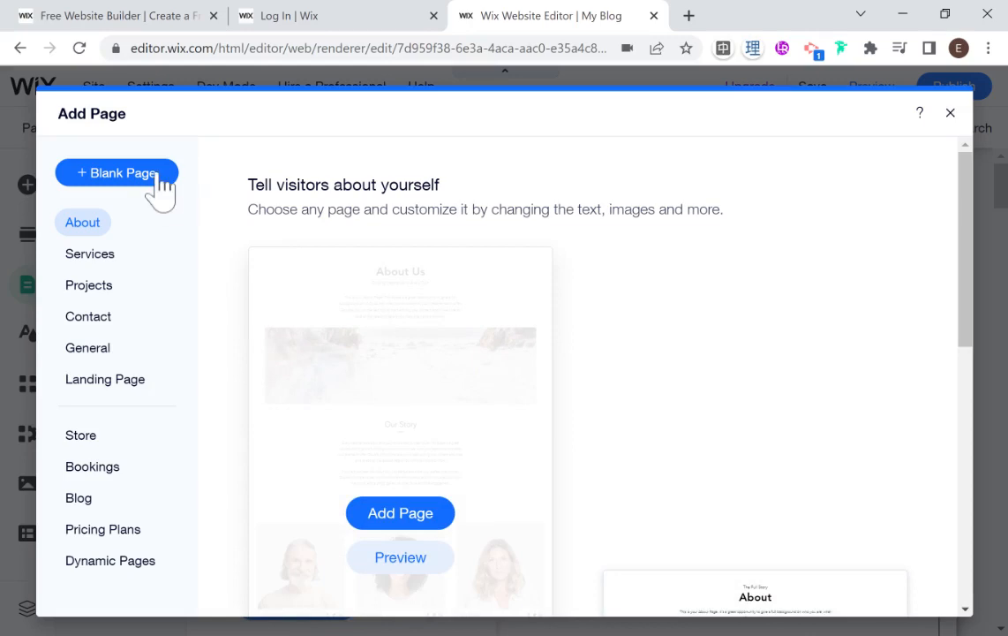
left_click(123, 173)
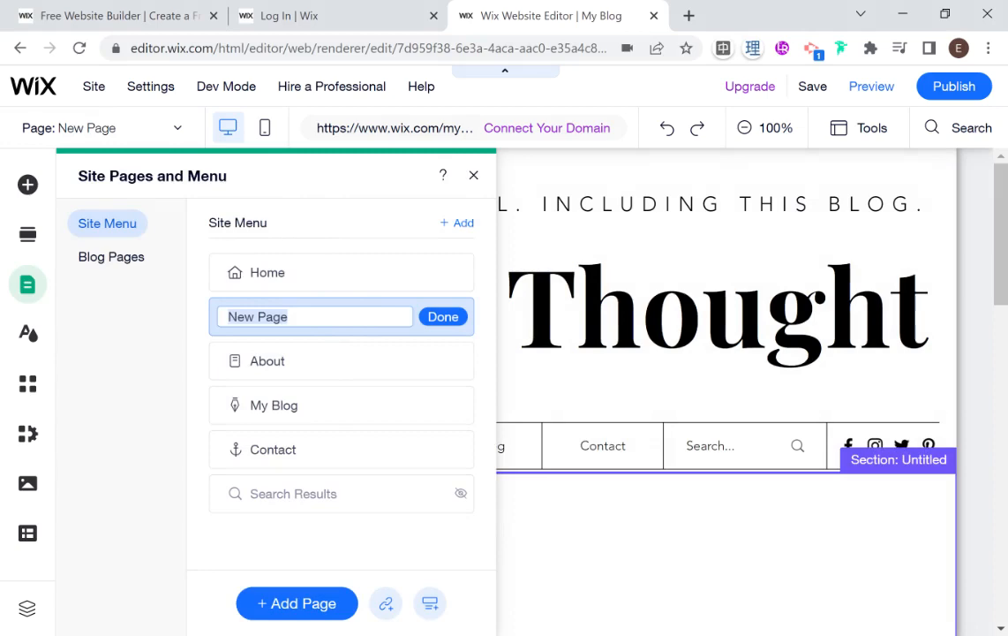
type("My N")
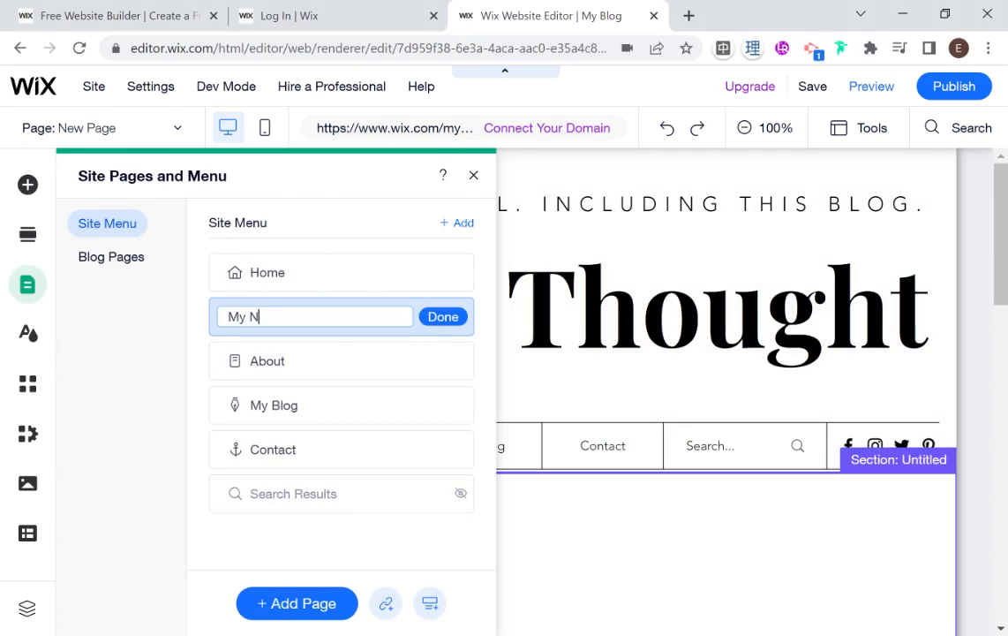
type("ew Page")
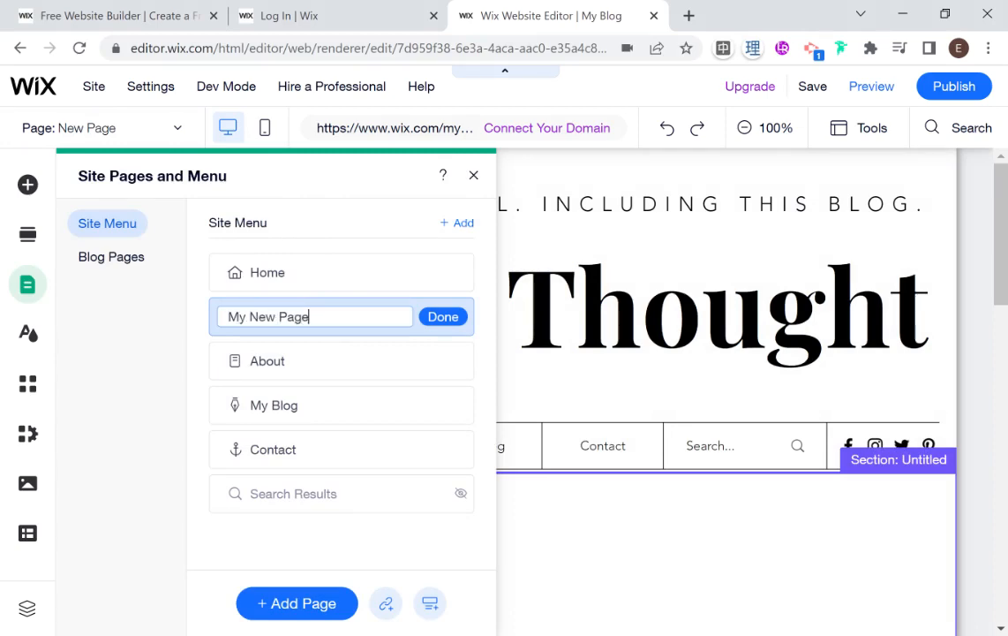
left_click(442, 320)
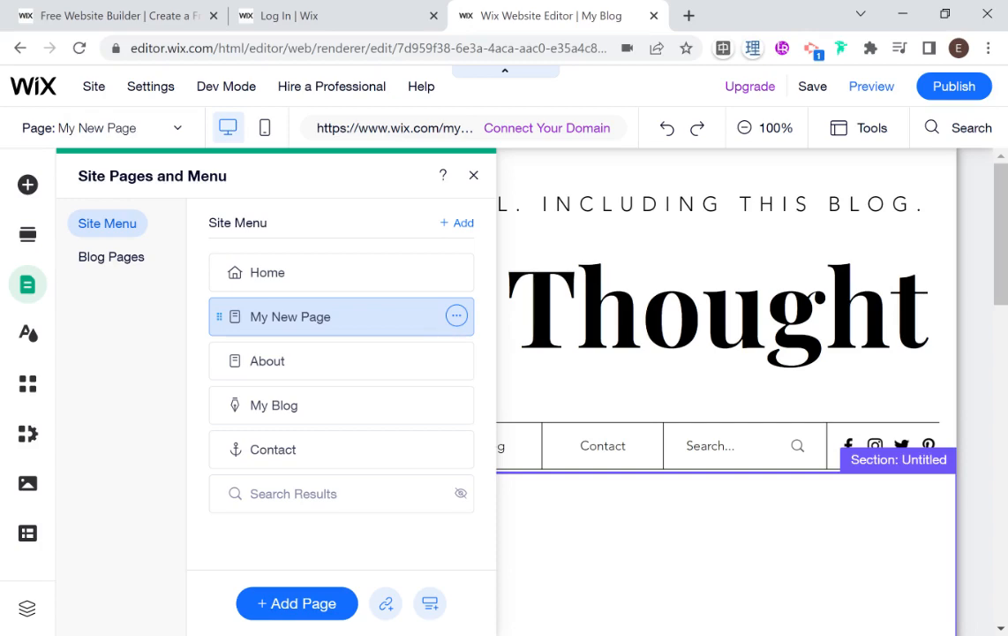
Set the URL slug of My New Page to "blank-1" in its SEO basics settings
left_click(457, 316)
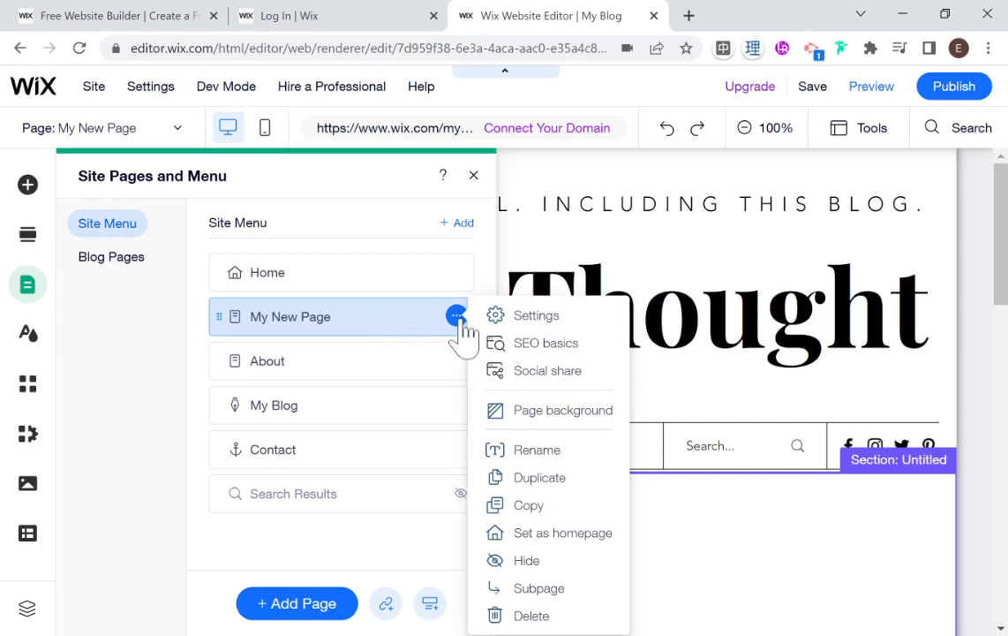
left_click(516, 349)
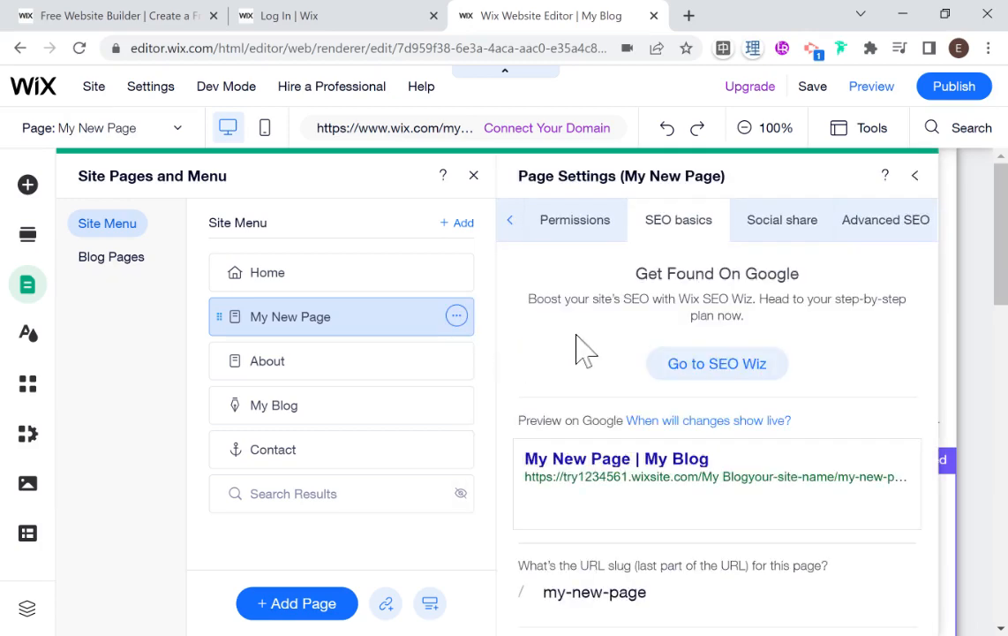
scroll(572, 344, "down", 1)
scroll(565, 345, "down", 2)
left_click(664, 420)
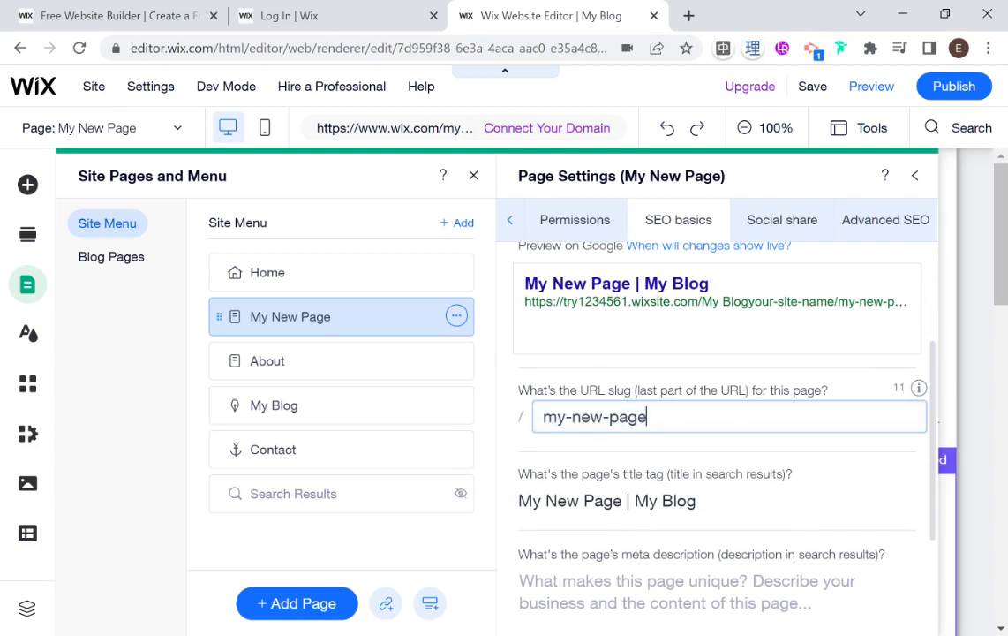
type("blank-1")
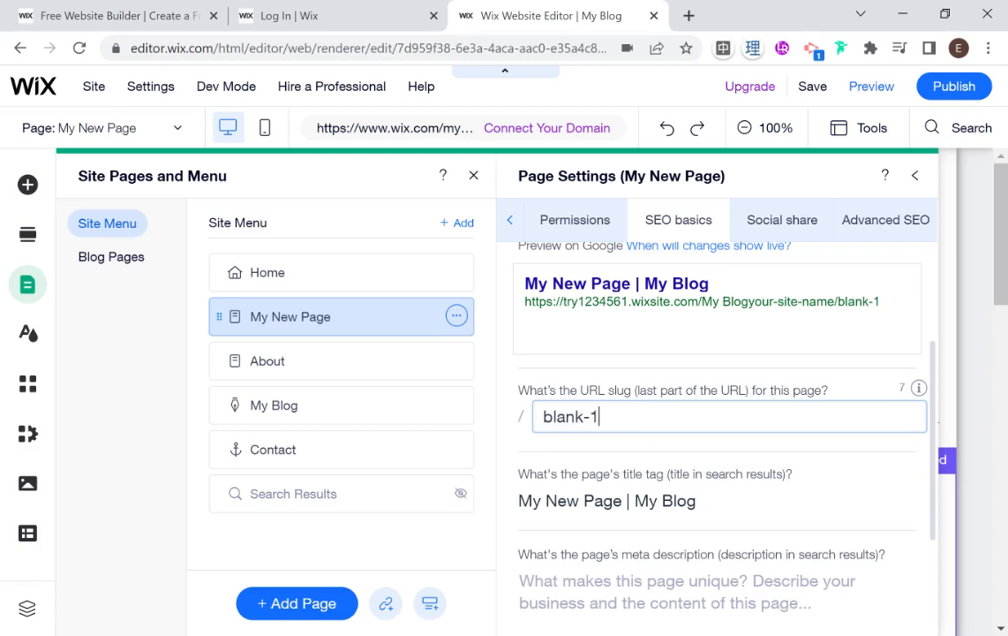
Change My New Page's URL slug to "my-new-page" and check its title tag and meta description fields
key("ctrl+a")
type("m")
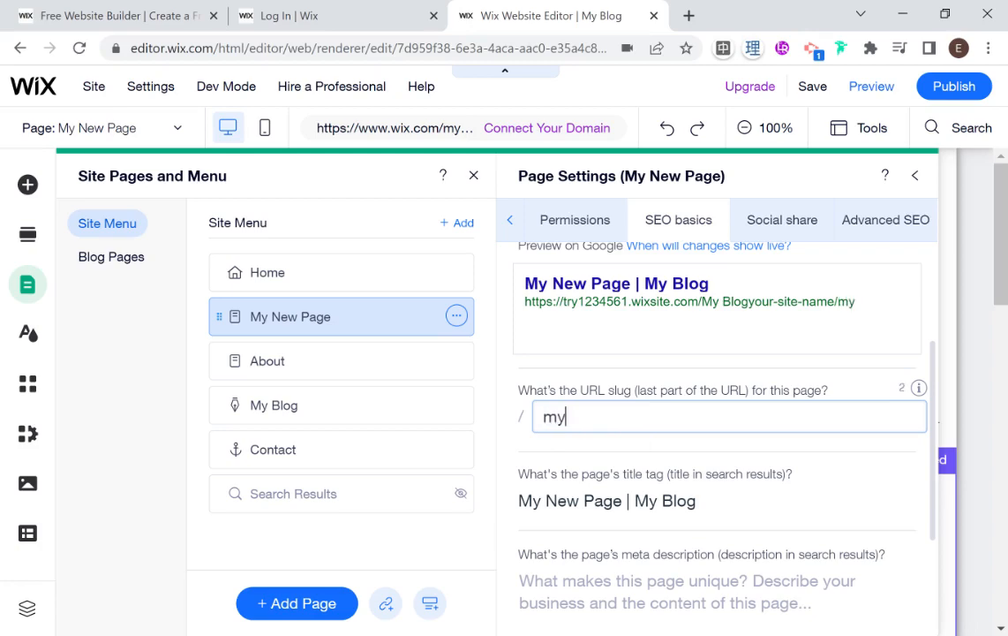
type("y-new-page")
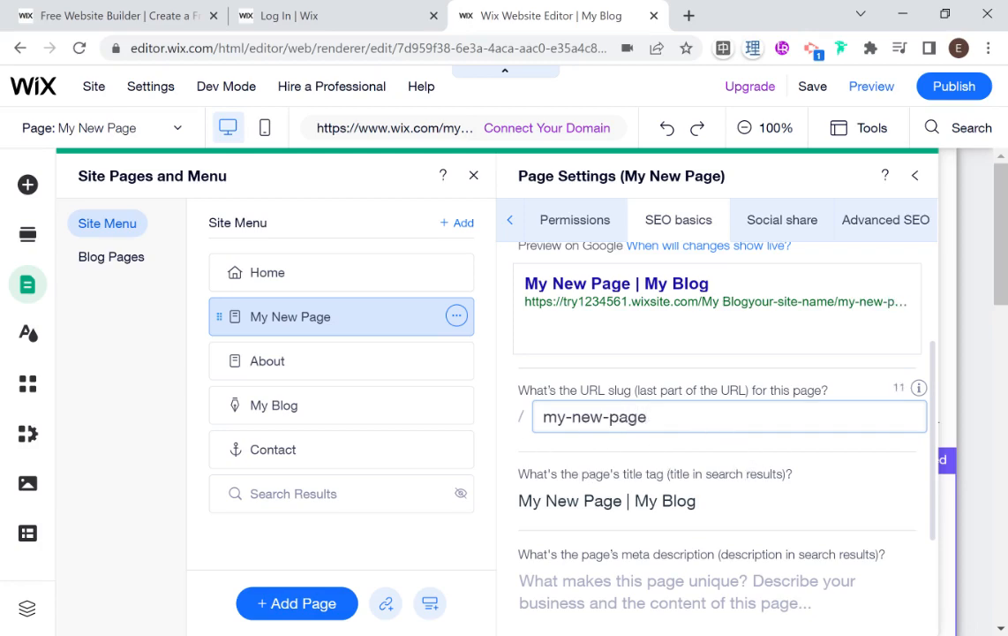
scroll(676, 420, "down", 3)
scroll(675, 411, "up", 5)
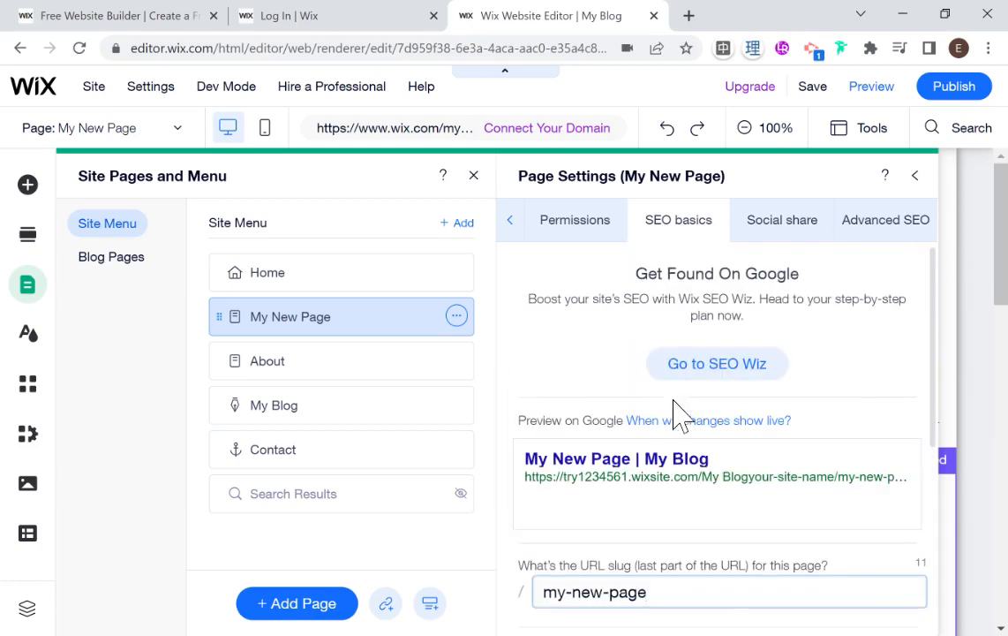
scroll(676, 406, "down", 2)
left_click(870, 415)
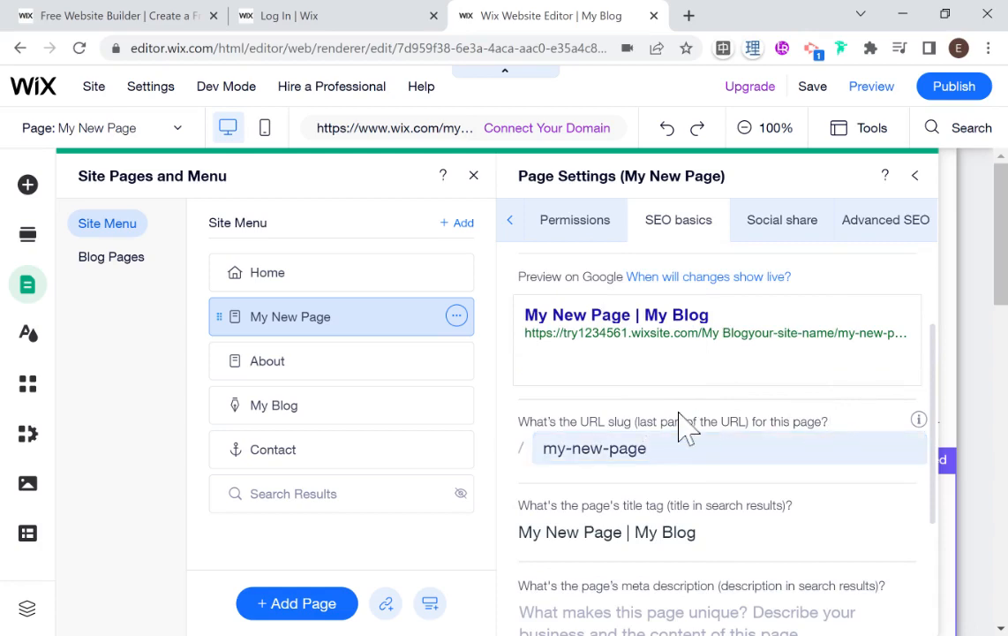
scroll(620, 428, "down", 2)
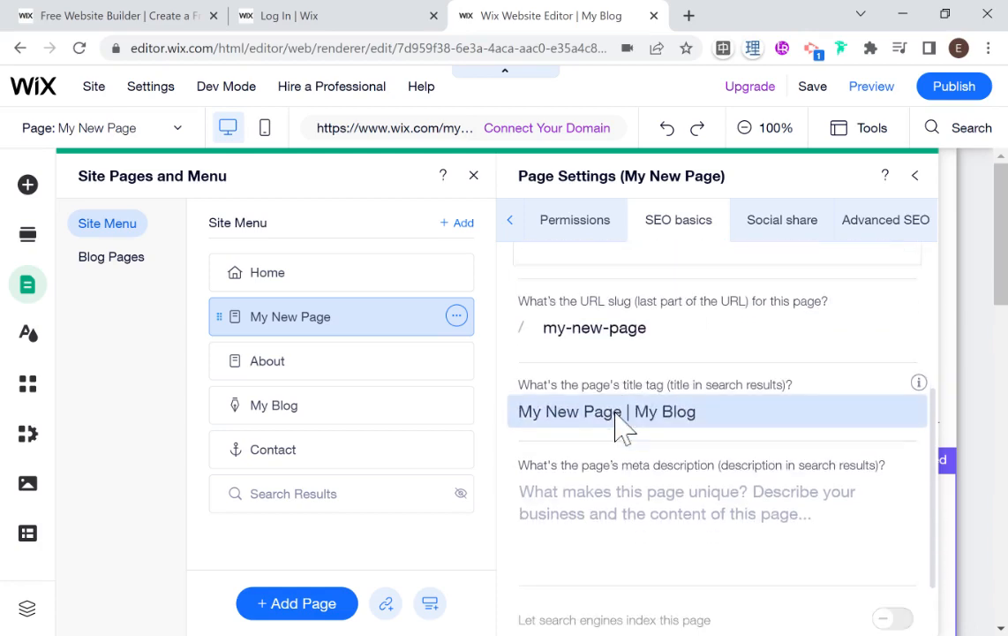
Check the options available for My New Page, then close its page settings and the site pages list
left_click(456, 316)
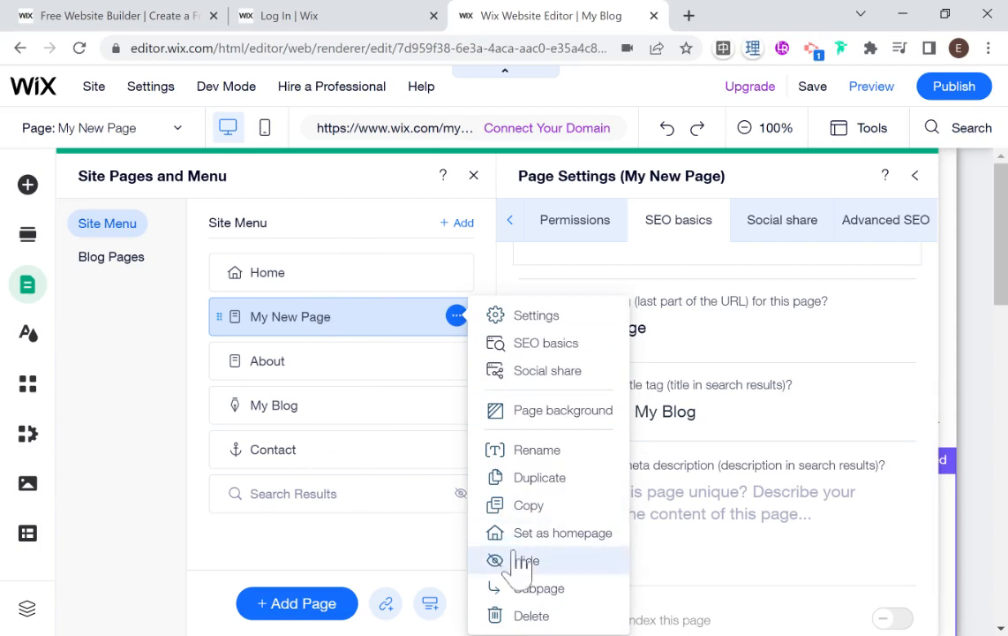
left_click(917, 183)
left_click(919, 184)
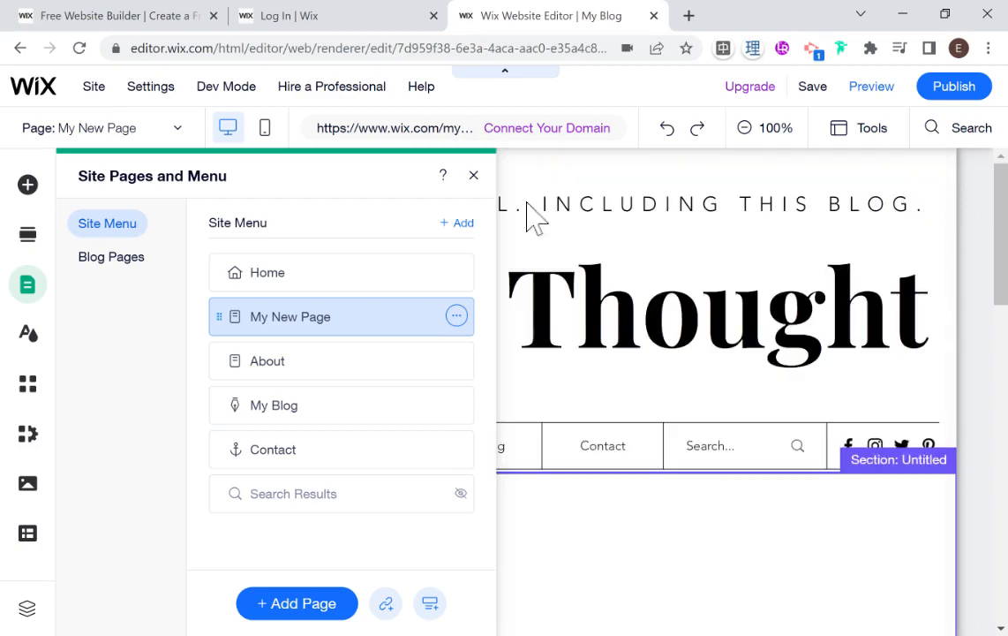
left_click(470, 176)
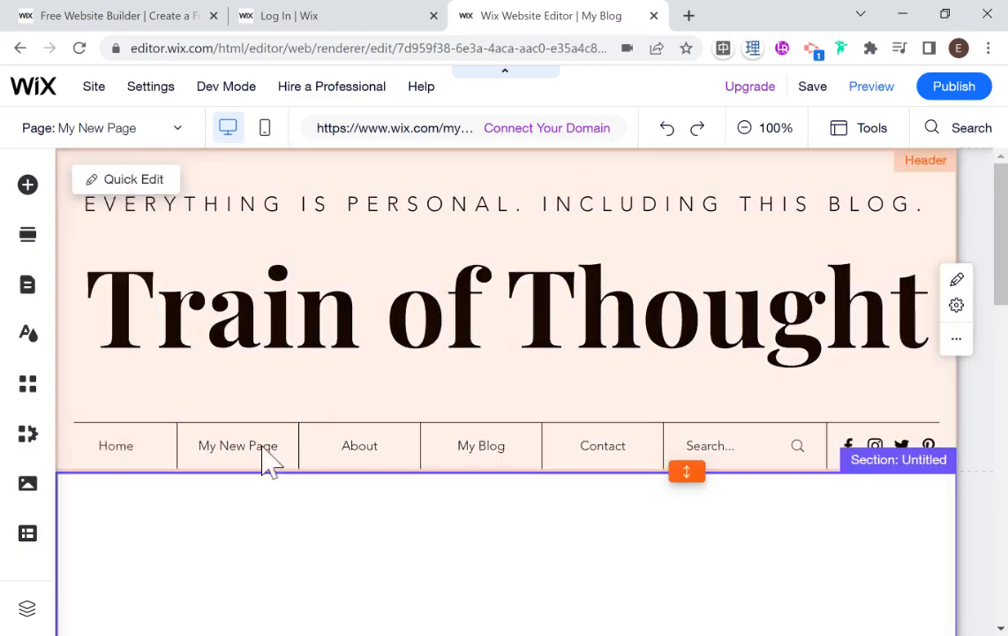
Hide My New Page from the site's horizontal menu and check the menu in the header
scroll(371, 417, "down", 2)
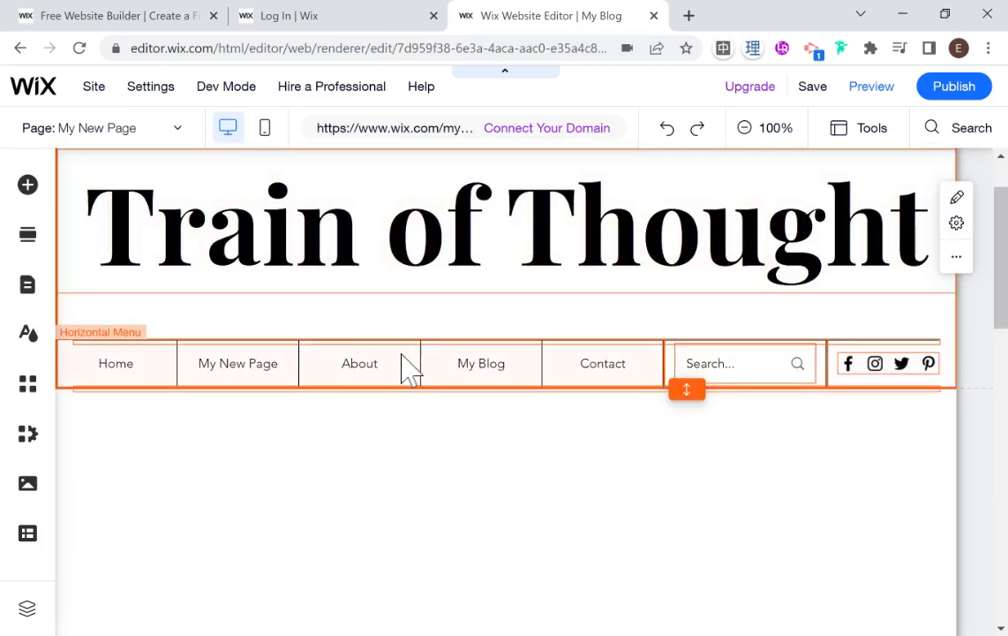
left_click(408, 367)
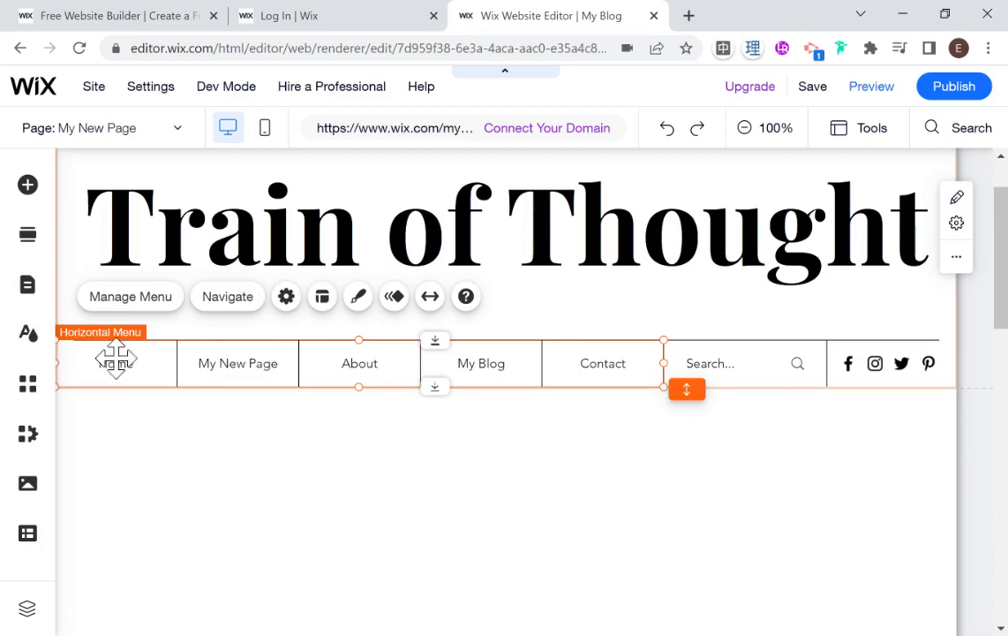
left_click(31, 297)
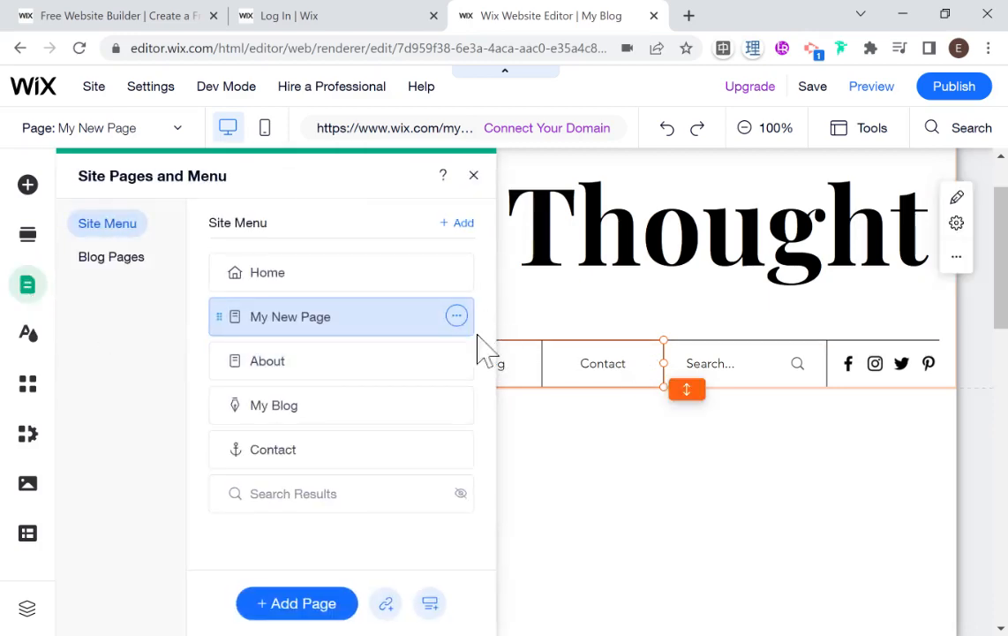
left_click(456, 316)
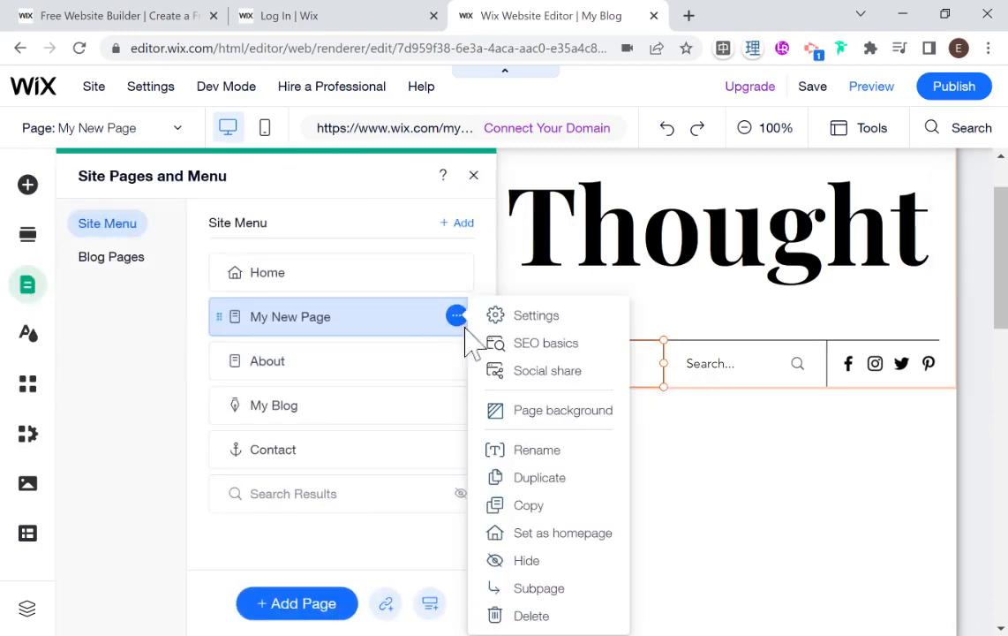
left_click(527, 561)
left_click(477, 185)
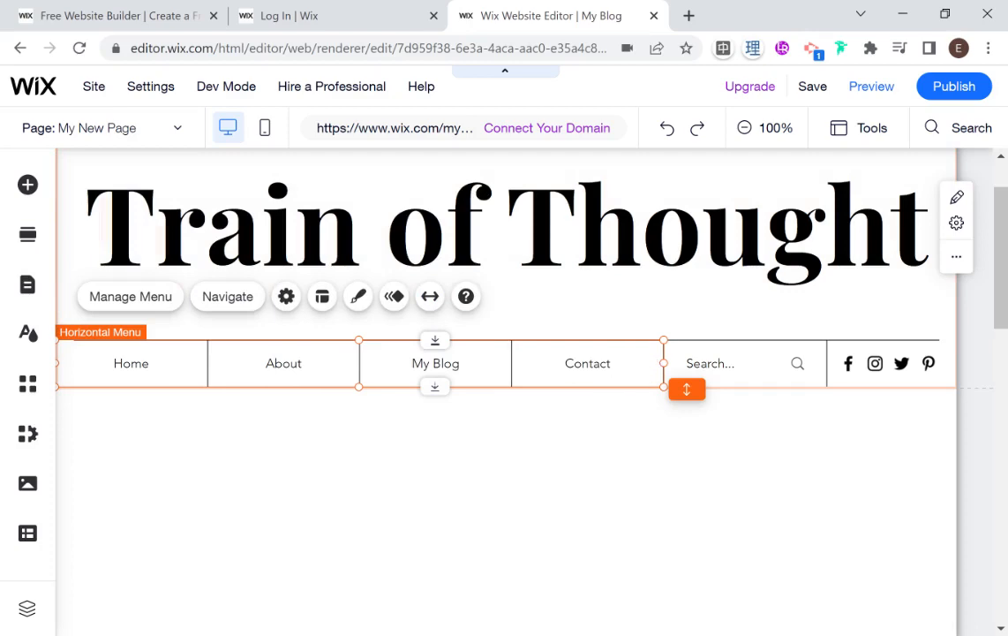
scroll(521, 327, "down", 2)
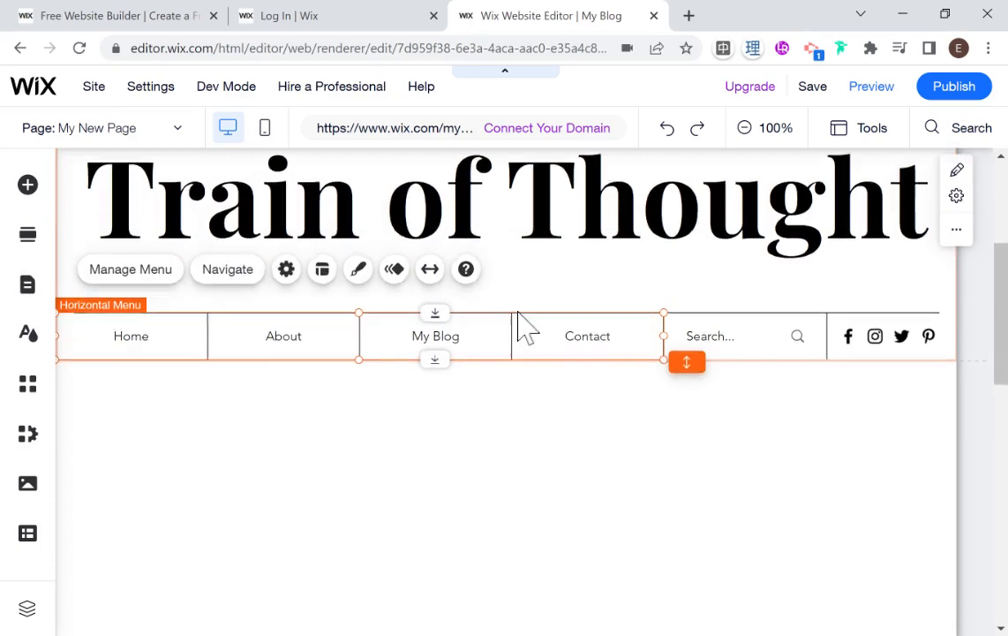
scroll(521, 327, "up", 3)
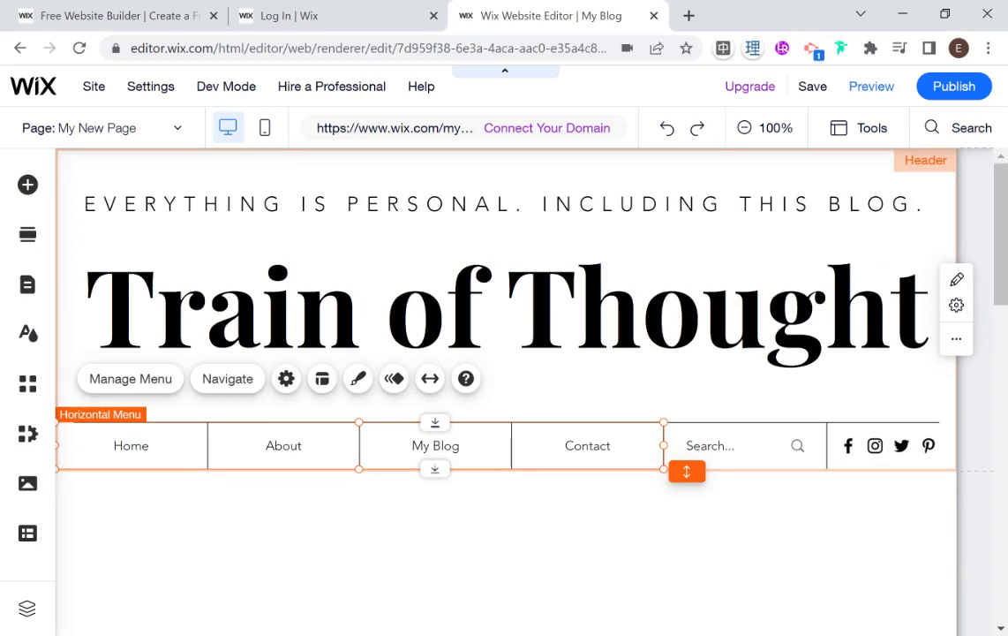
Switch to the Home page and look over its header and Featured Post section
left_click(101, 152)
left_click(88, 185)
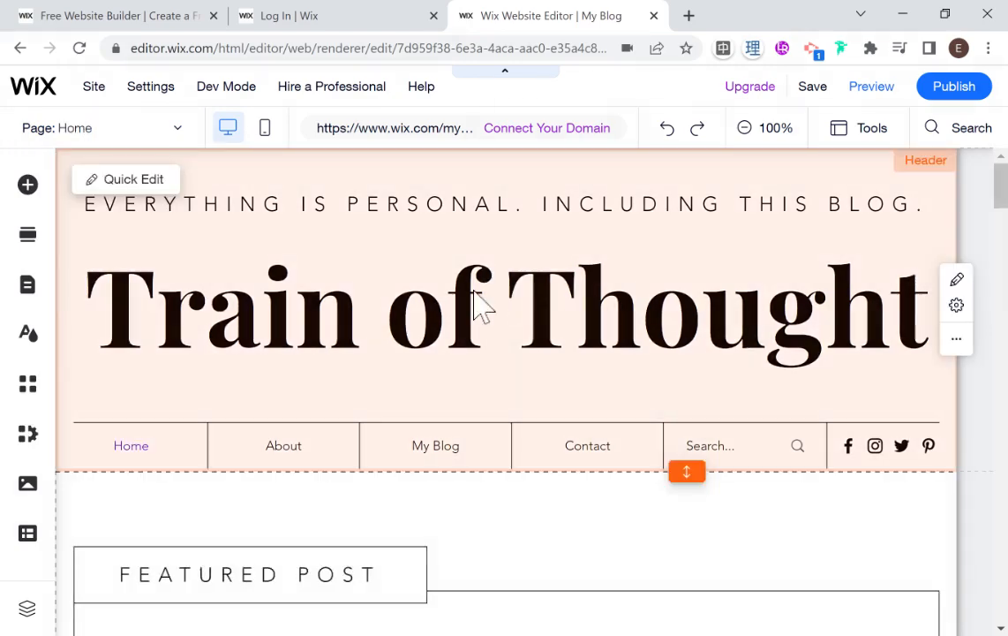
scroll(273, 210, "down", 1)
scroll(476, 379, "down", 2)
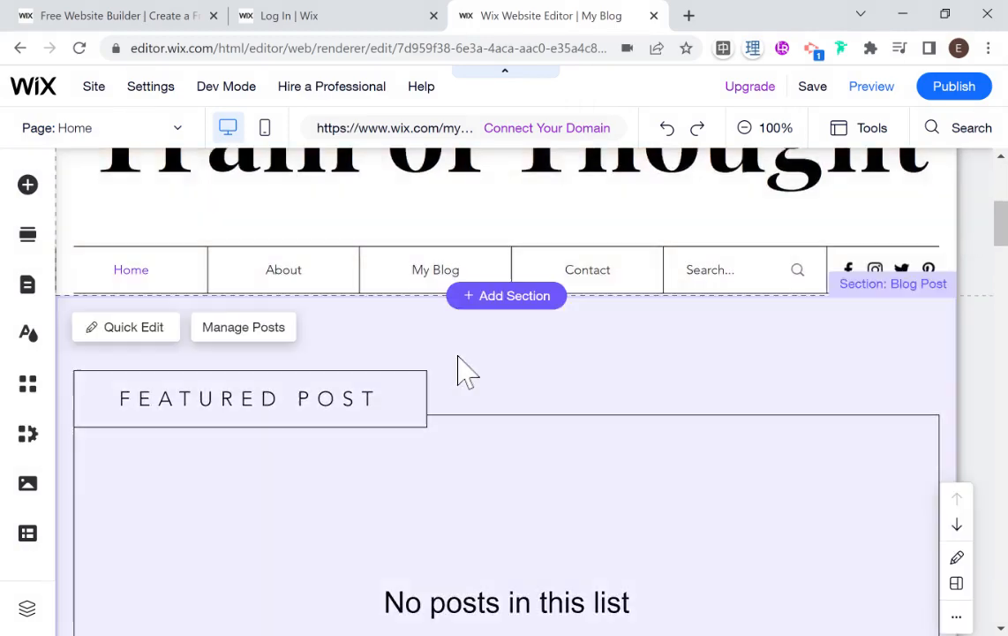
scroll(461, 368, "down", 4)
scroll(462, 367, "up", 6)
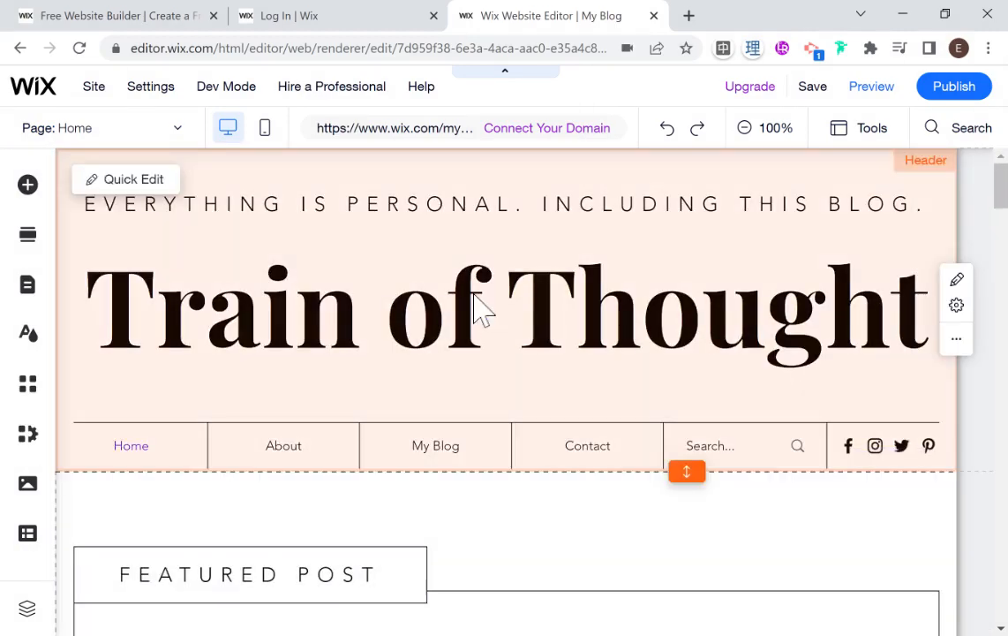
Replace the header title "Train of Thought" with "My Blog"
left_click(478, 310)
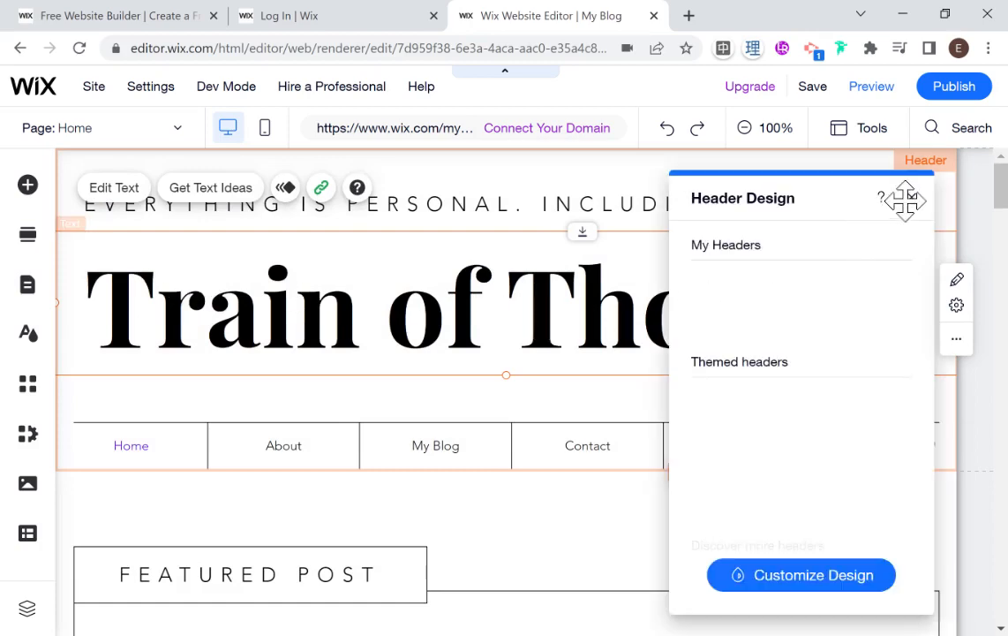
left_click(912, 194)
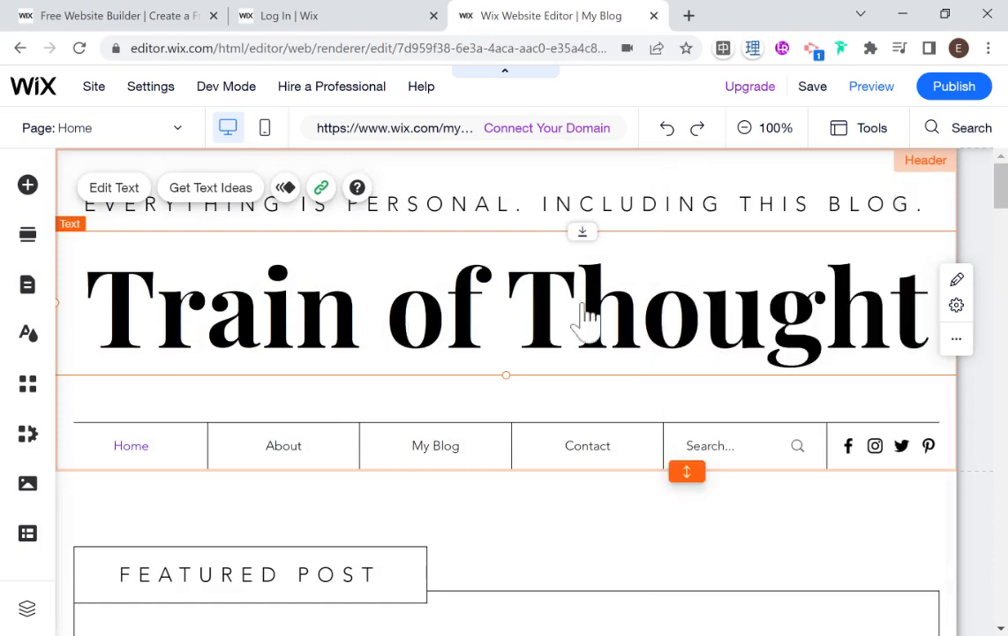
double_click(619, 282)
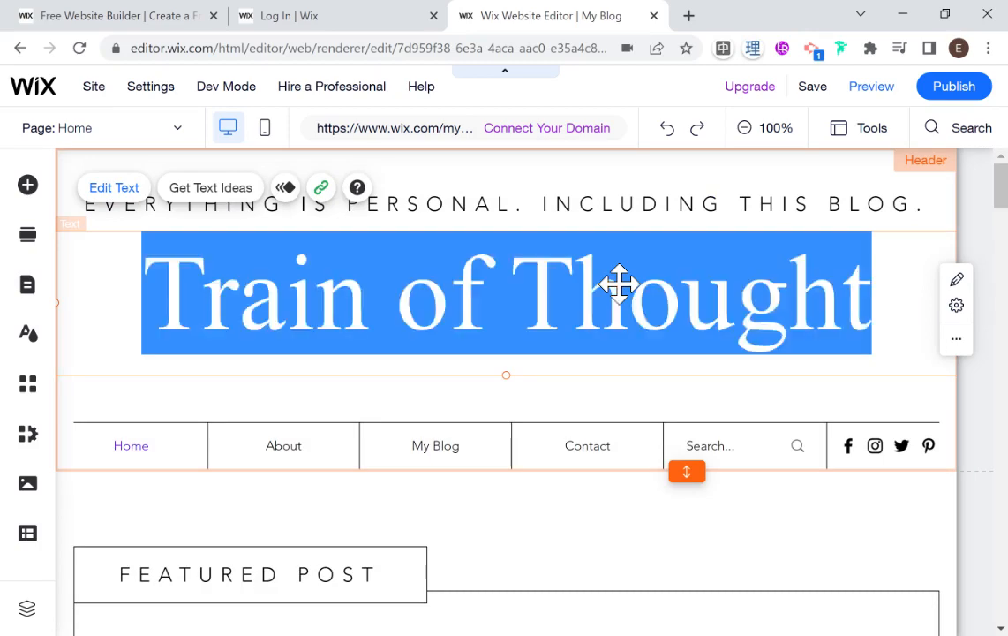
type("M")
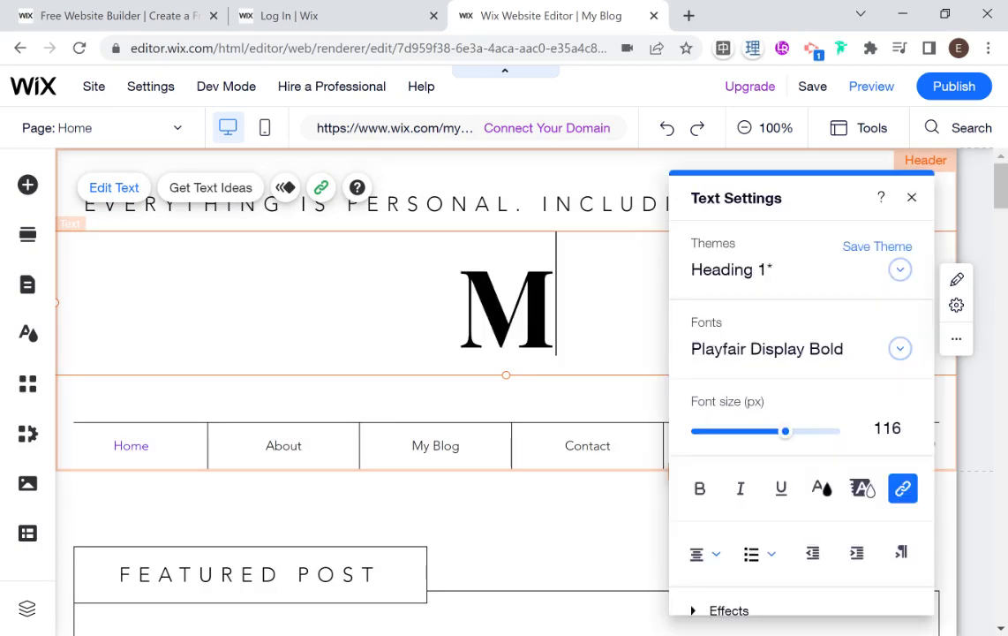
type("y B")
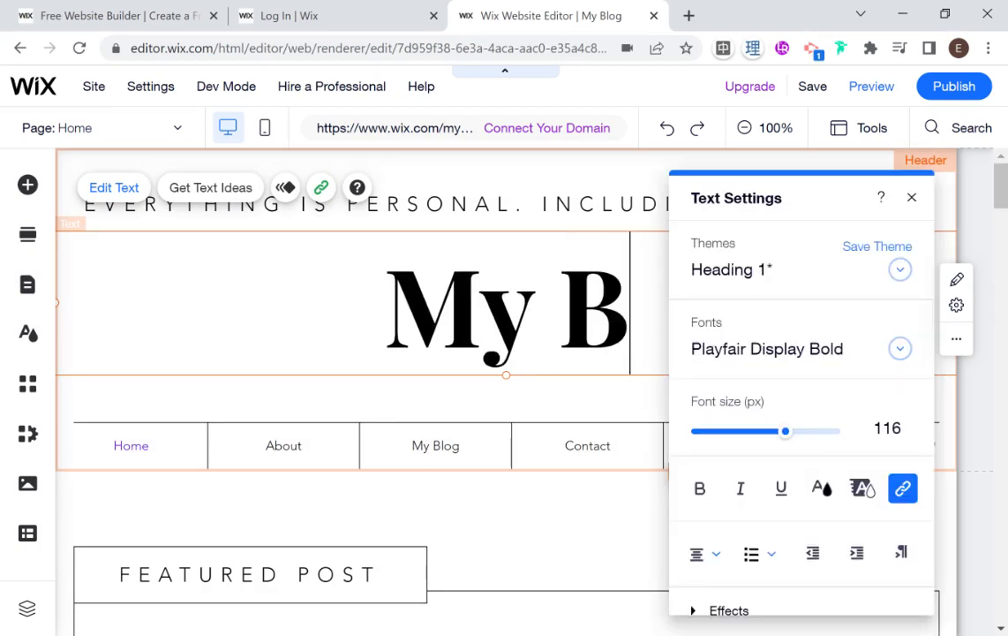
type("log")
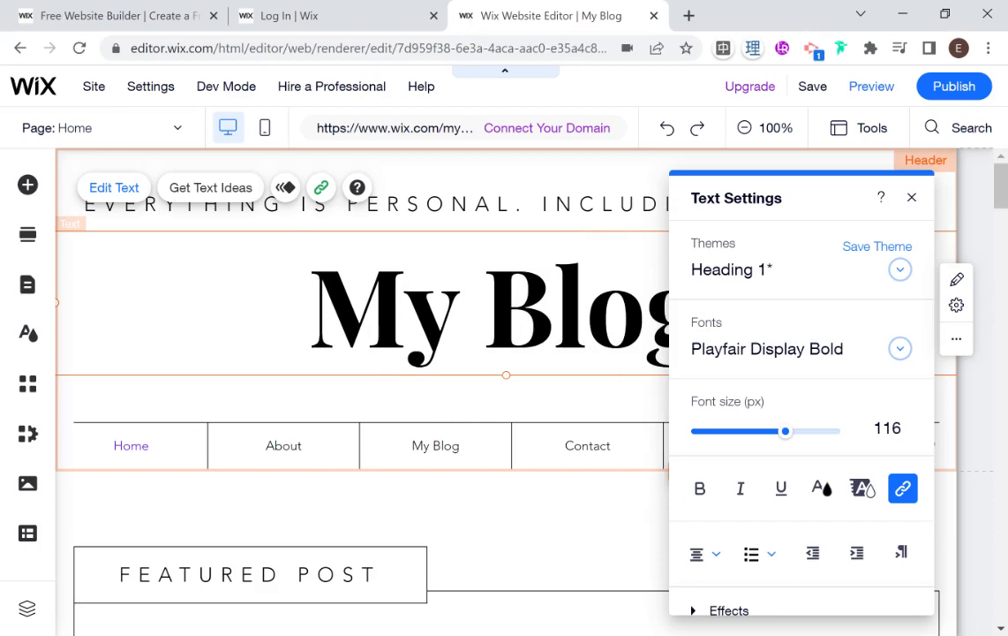
left_click(530, 409)
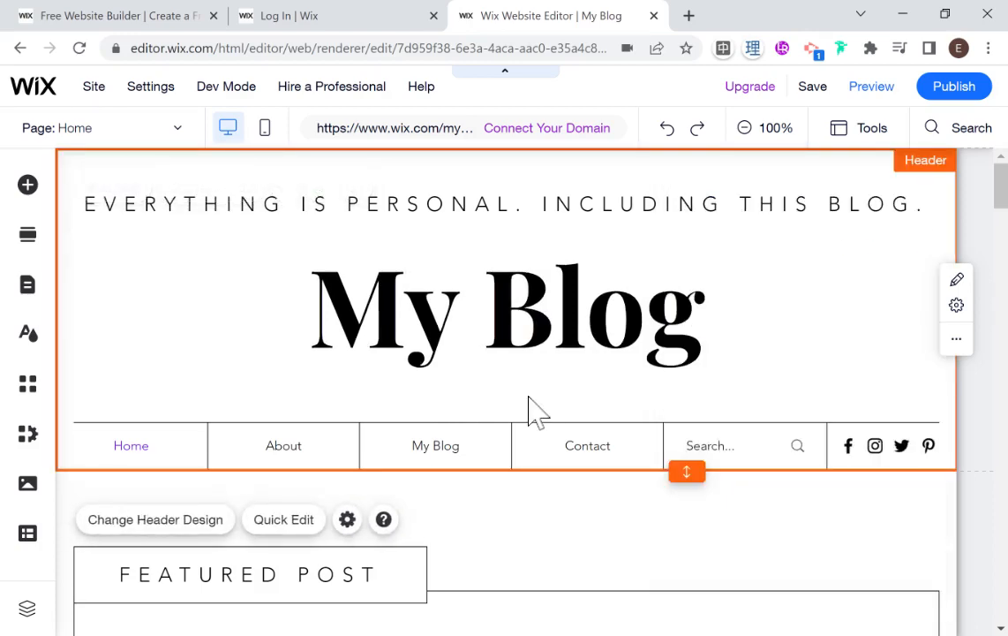
Set the "My Blog" title's text color to the dark blue theme color #0E3E9B and look through the other text settings
left_click(521, 287)
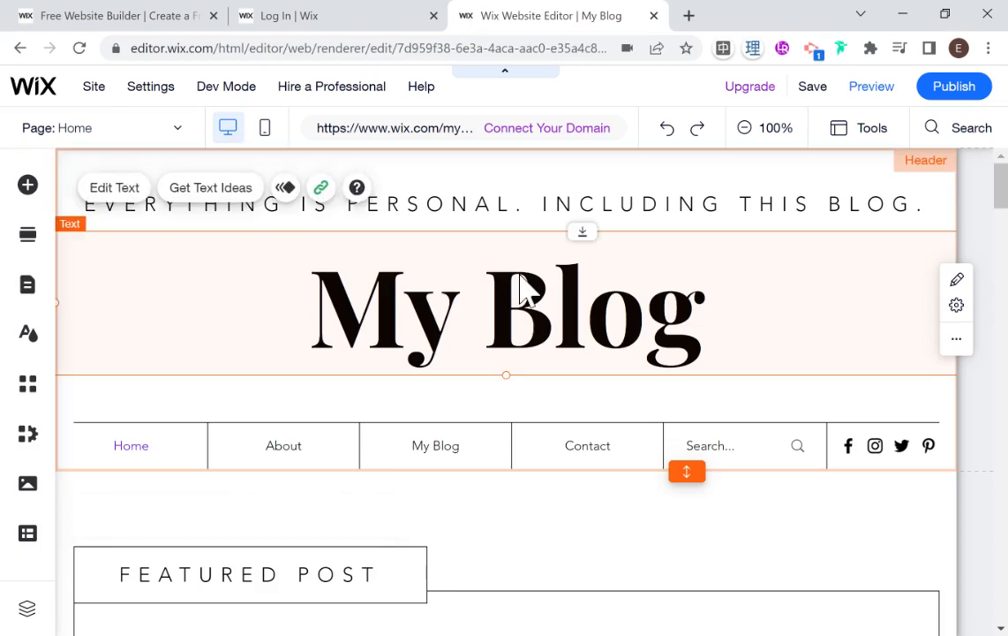
left_click(129, 196)
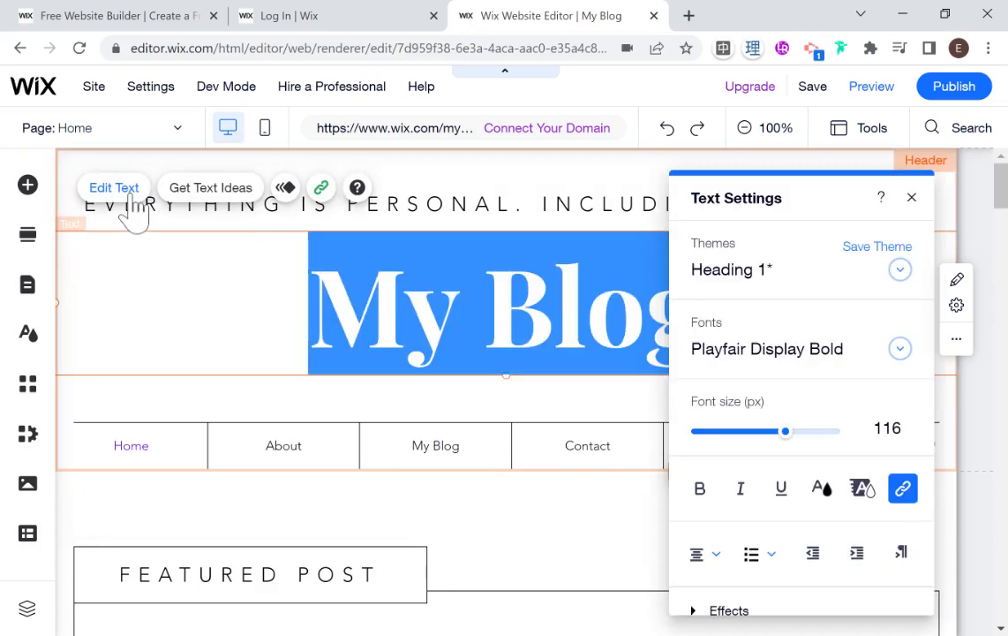
left_click(457, 304)
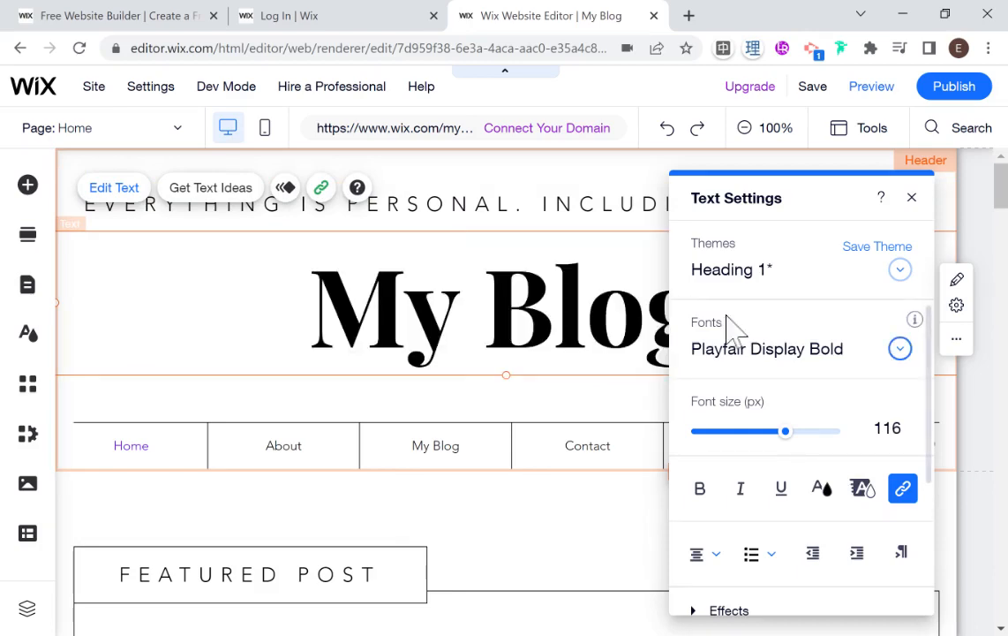
scroll(749, 323, "down", 1)
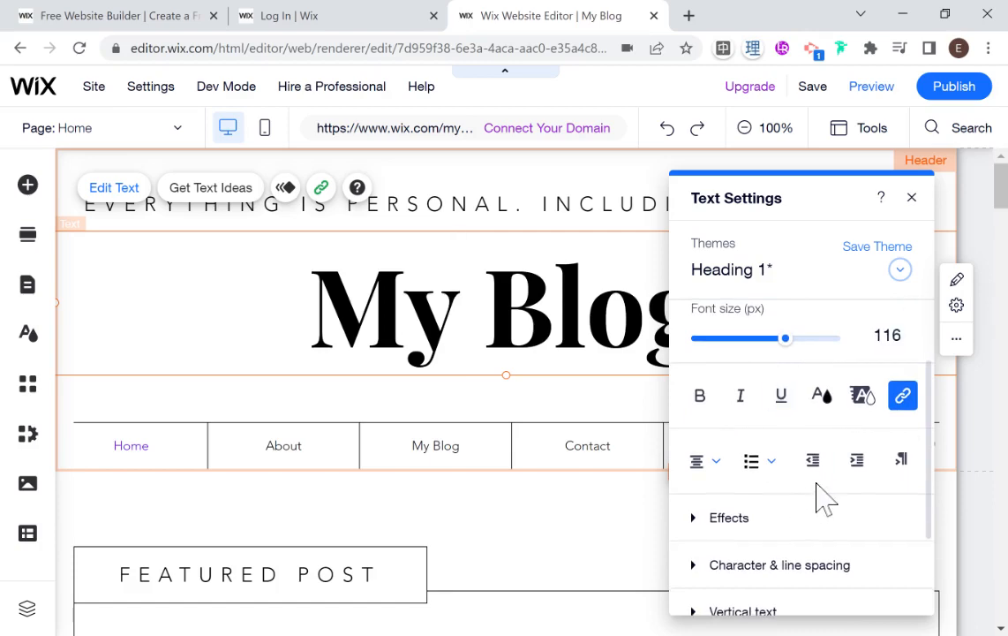
left_click(554, 309)
triple_click(554, 309)
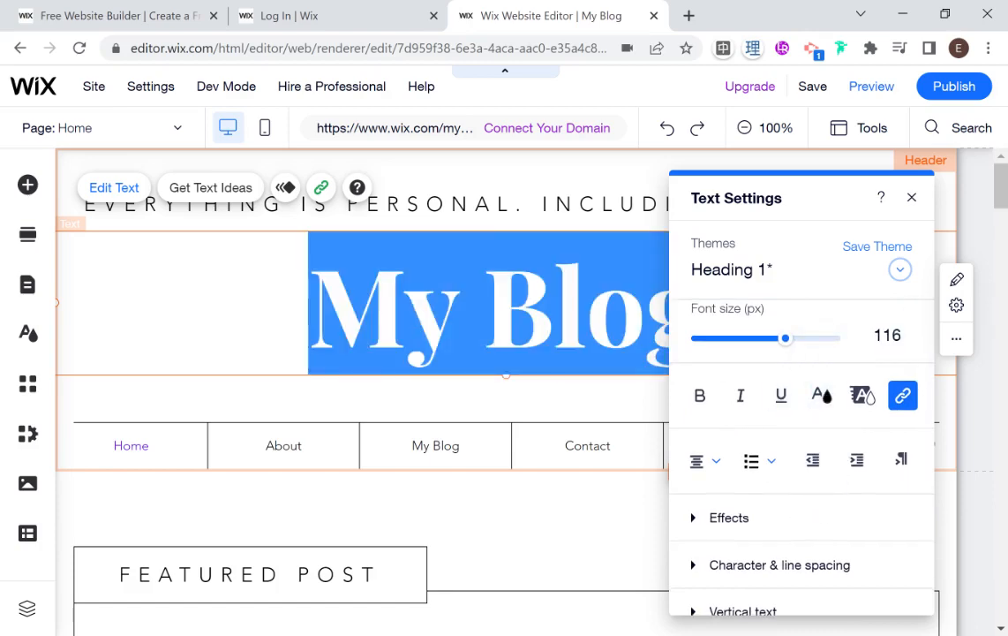
left_click(840, 399)
left_click(825, 400)
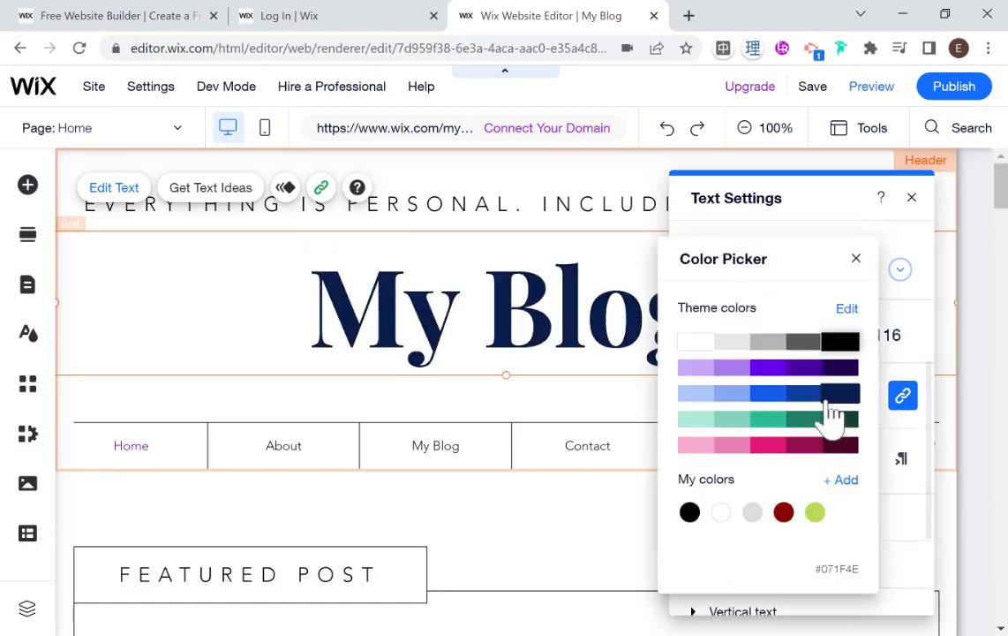
left_click(804, 393)
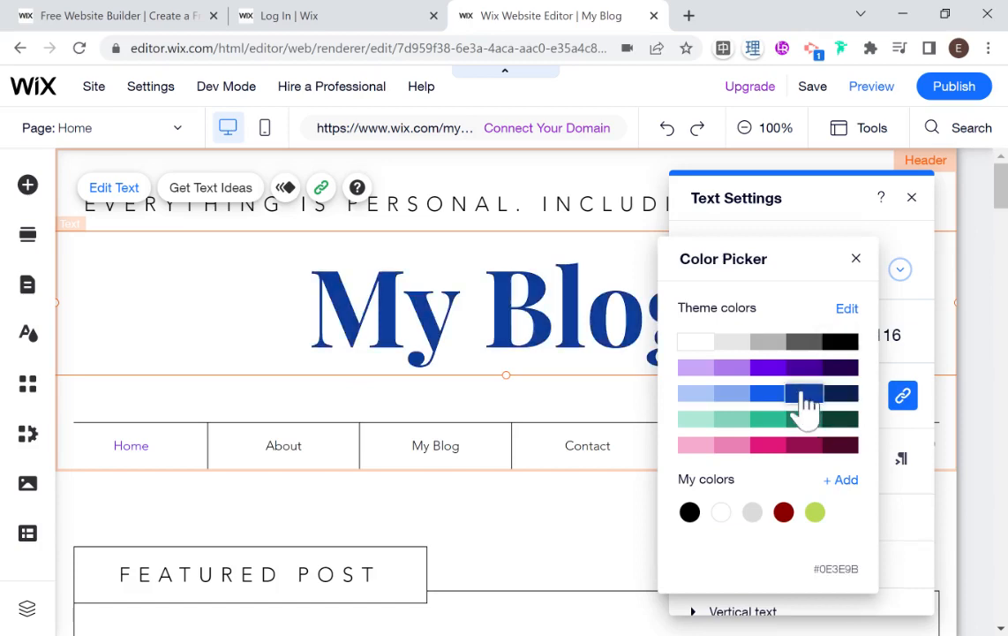
left_click(573, 379)
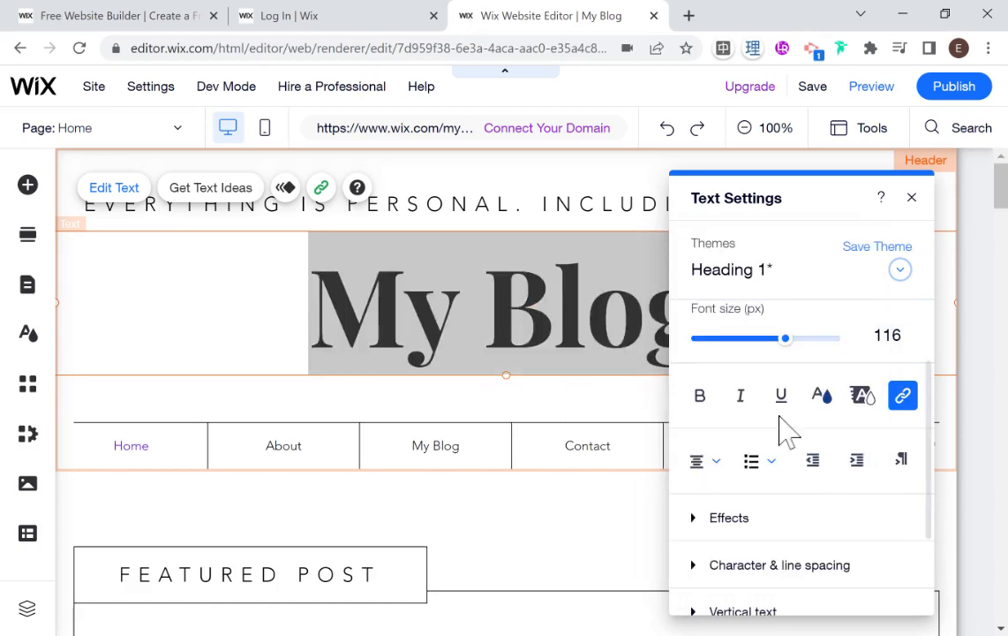
scroll(799, 450, "down", 2)
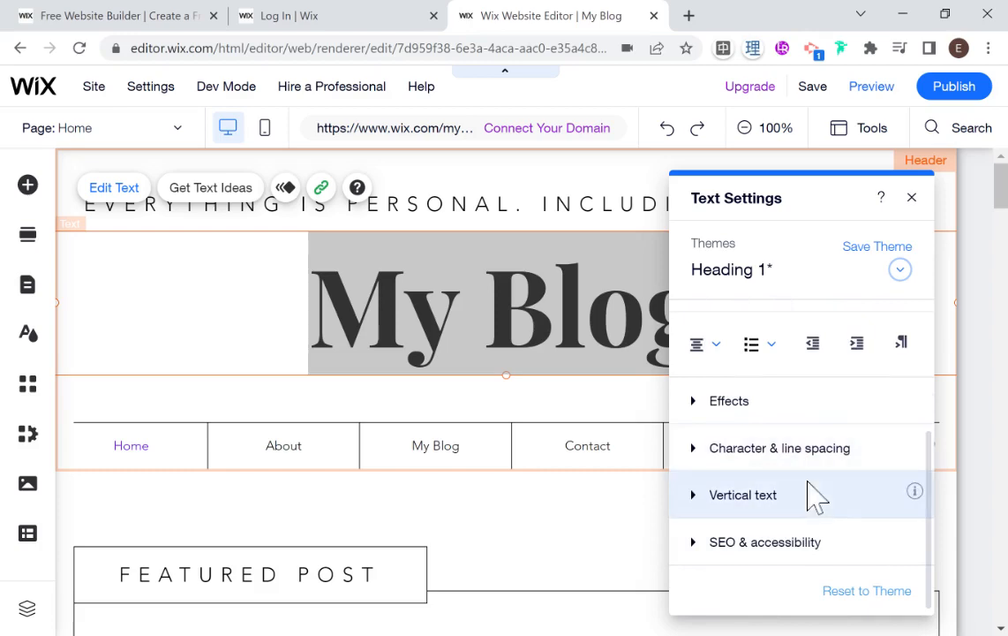
scroll(821, 481, "up", 4)
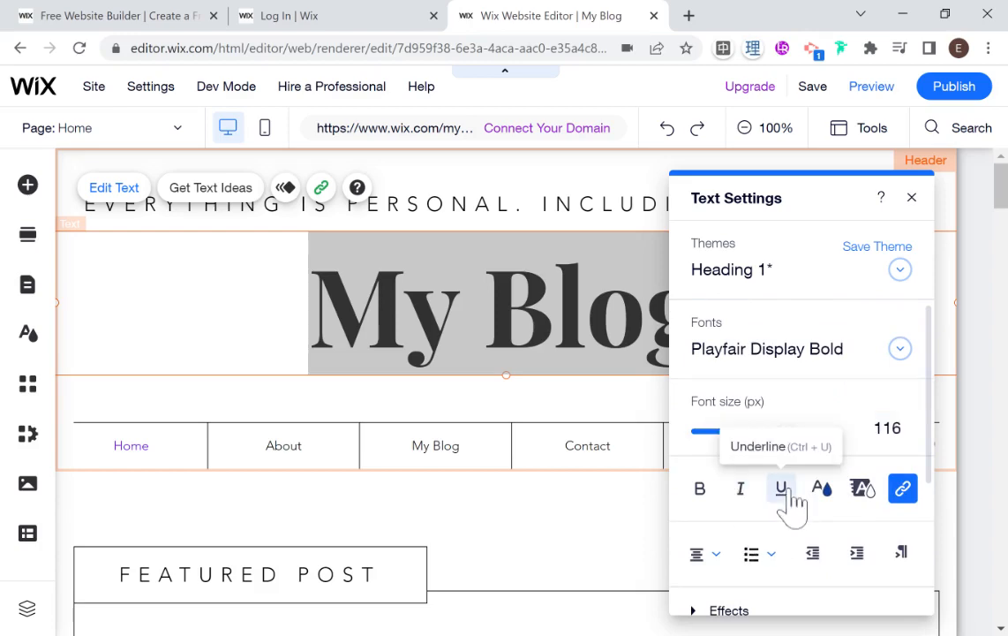
Look through the remaining text settings of the "My Blog" title and the available heading and paragraph text themes
scroll(799, 428, "down", 2)
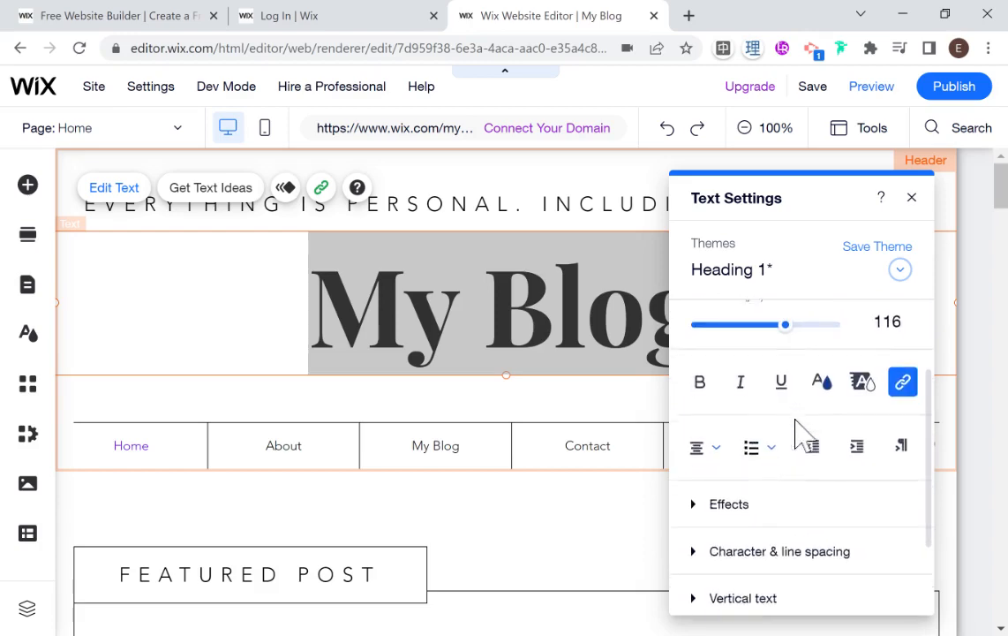
scroll(797, 437, "down", 1)
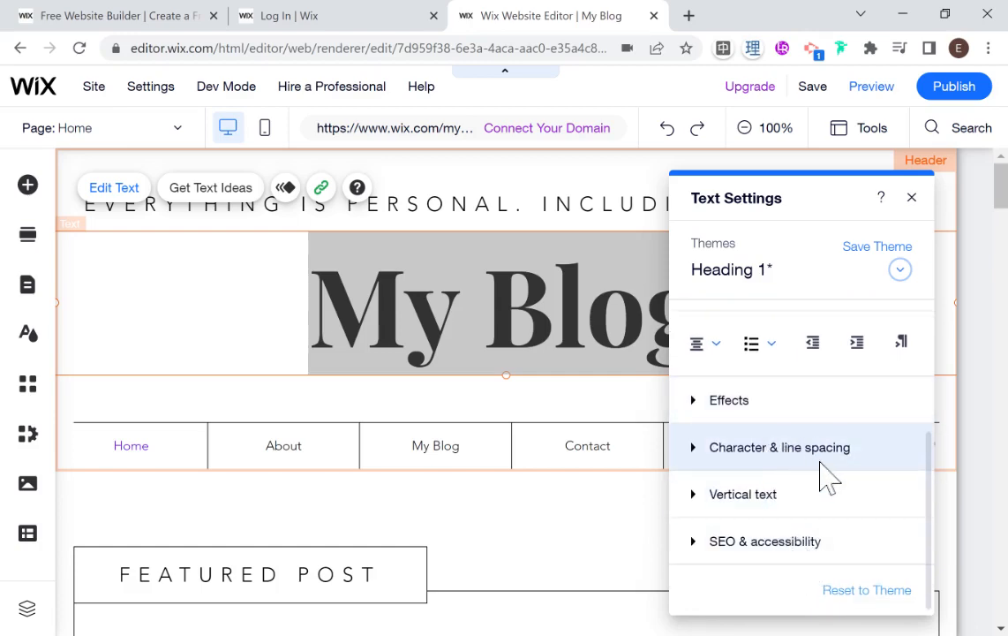
scroll(852, 499, "up", 3)
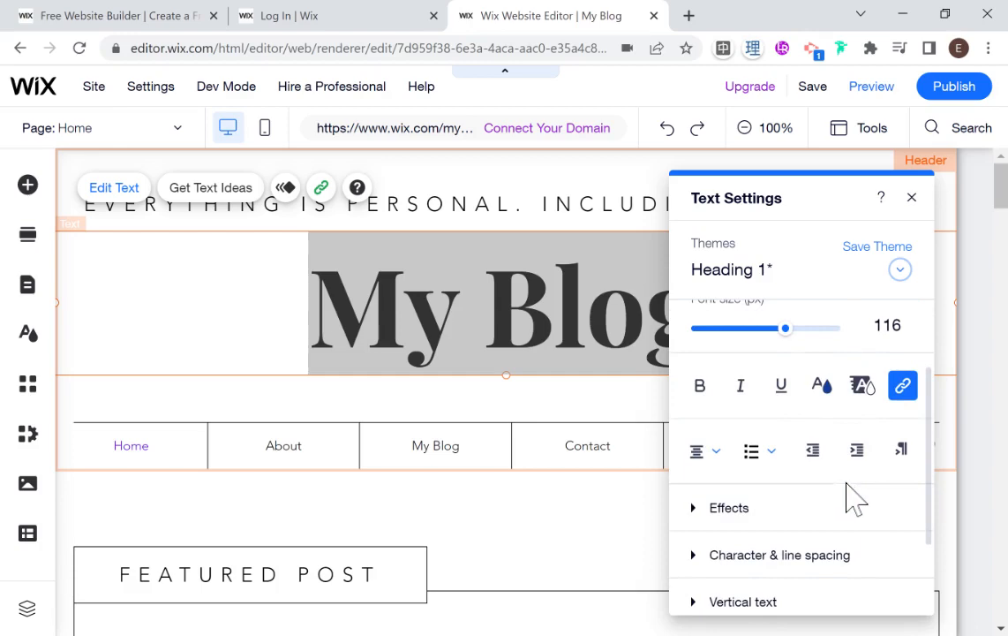
scroll(852, 499, "up", 2)
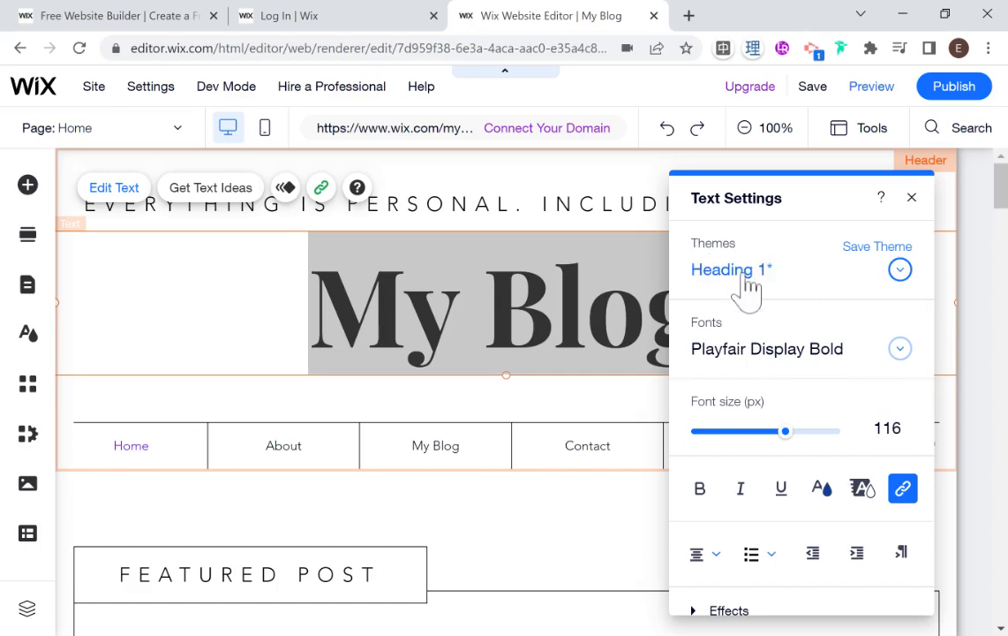
left_click(900, 272)
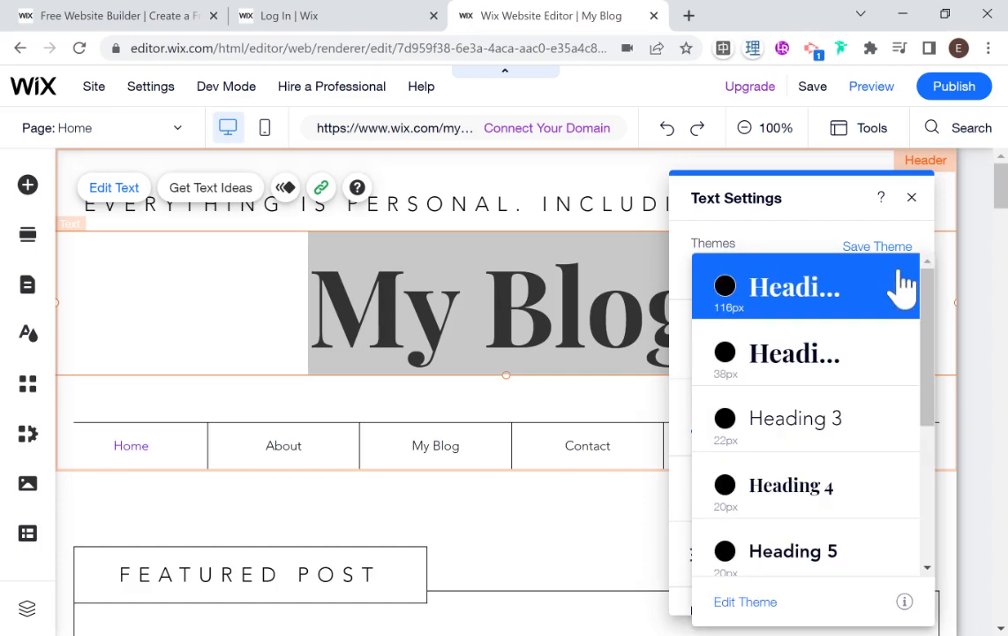
left_click(803, 248)
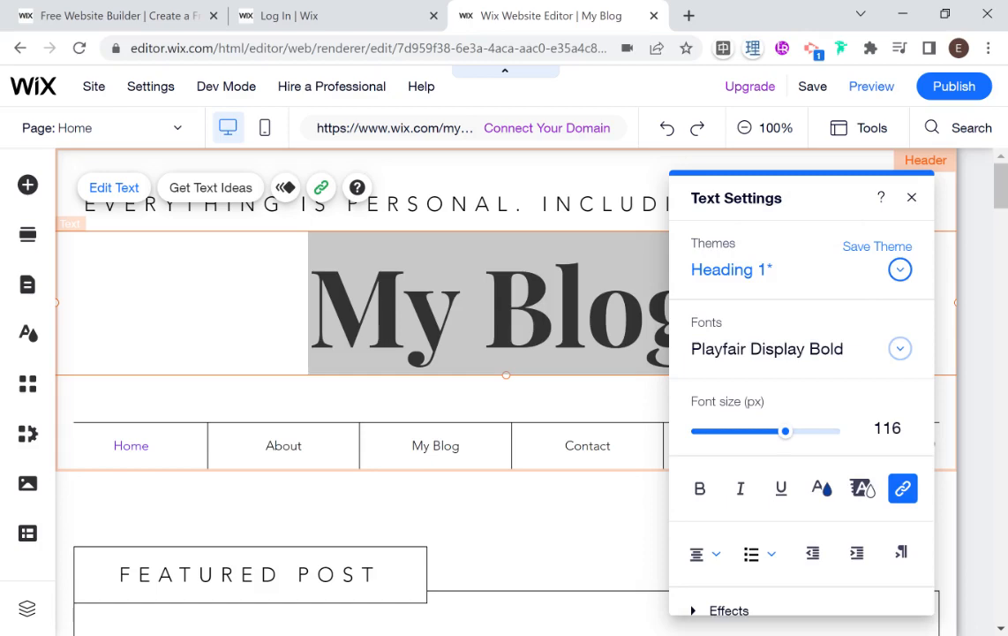
left_click(900, 270)
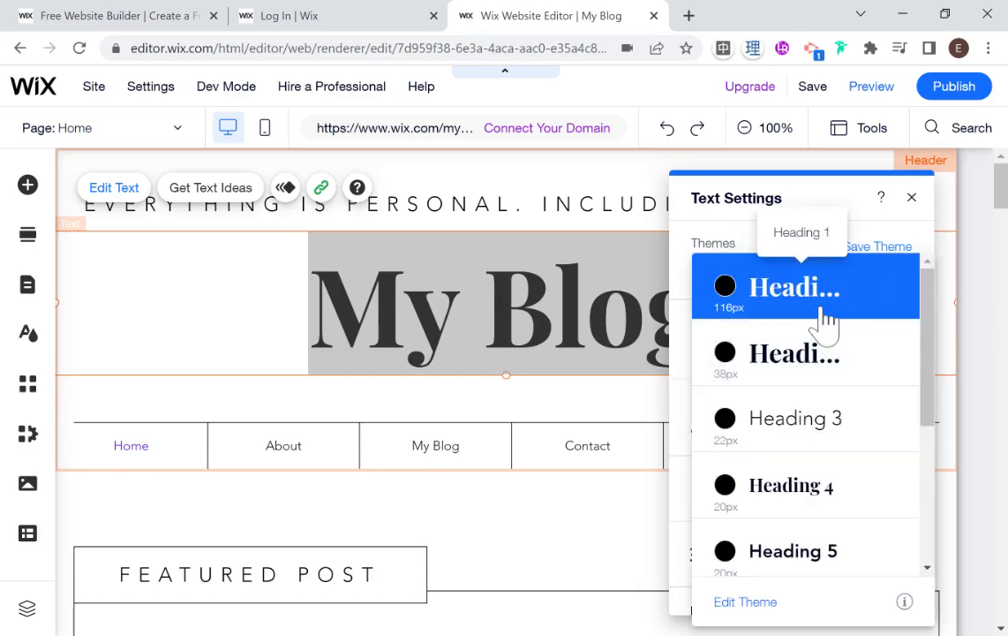
scroll(830, 326, "down", 4)
scroll(846, 348, "up", 4)
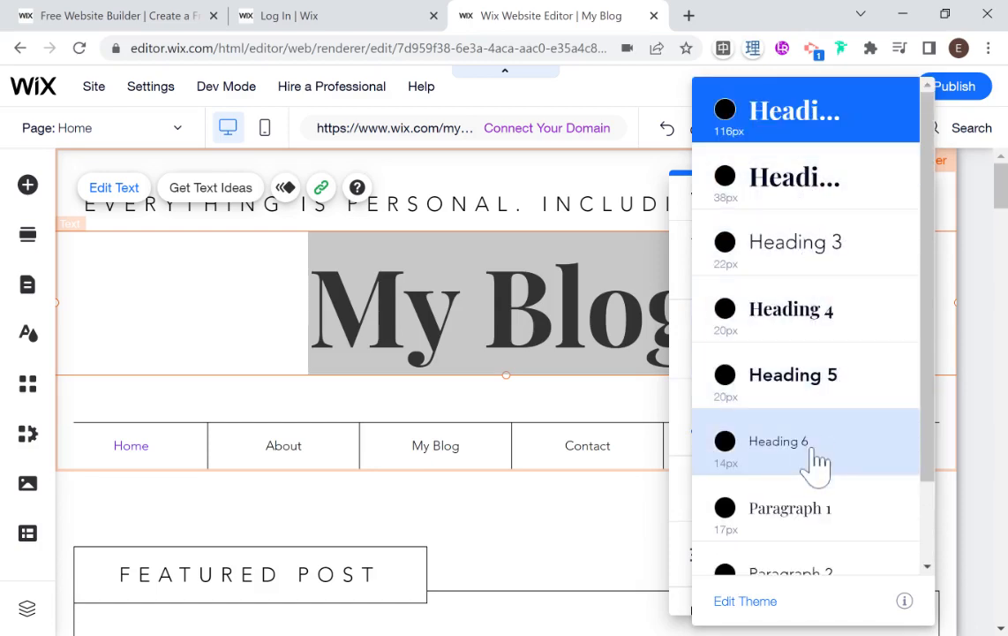
scroll(874, 450, "down", 2)
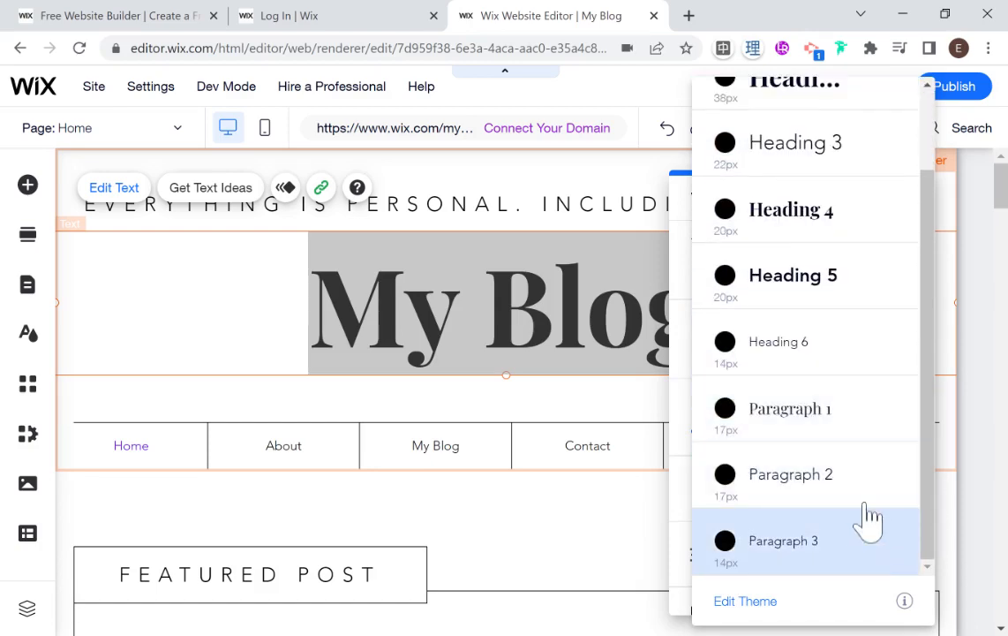
scroll(856, 391, "up", 1)
scroll(856, 391, "up", 1)
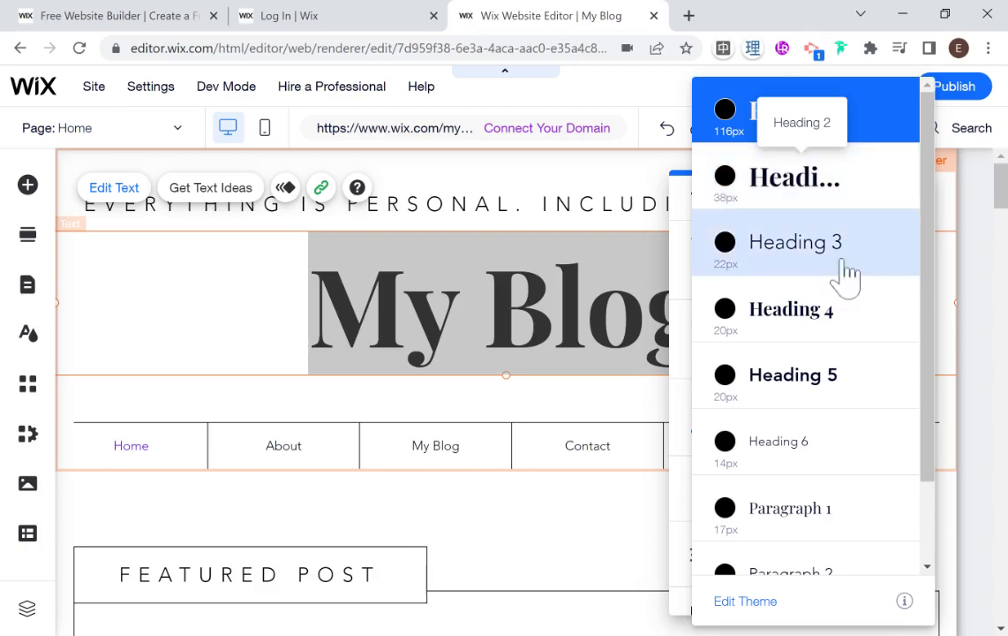
scroll(834, 521, "down", 1)
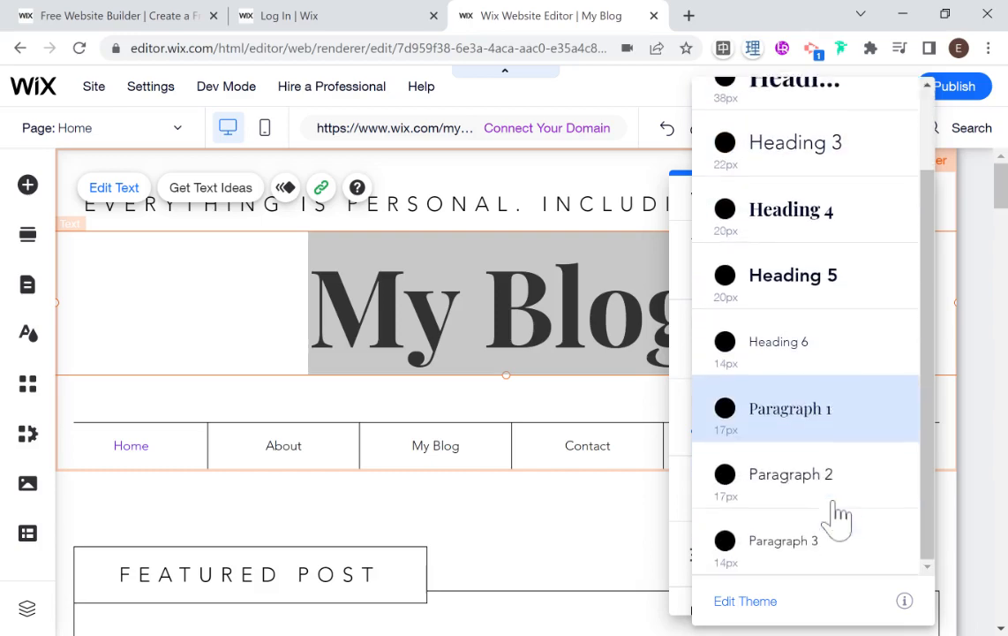
left_click(679, 209)
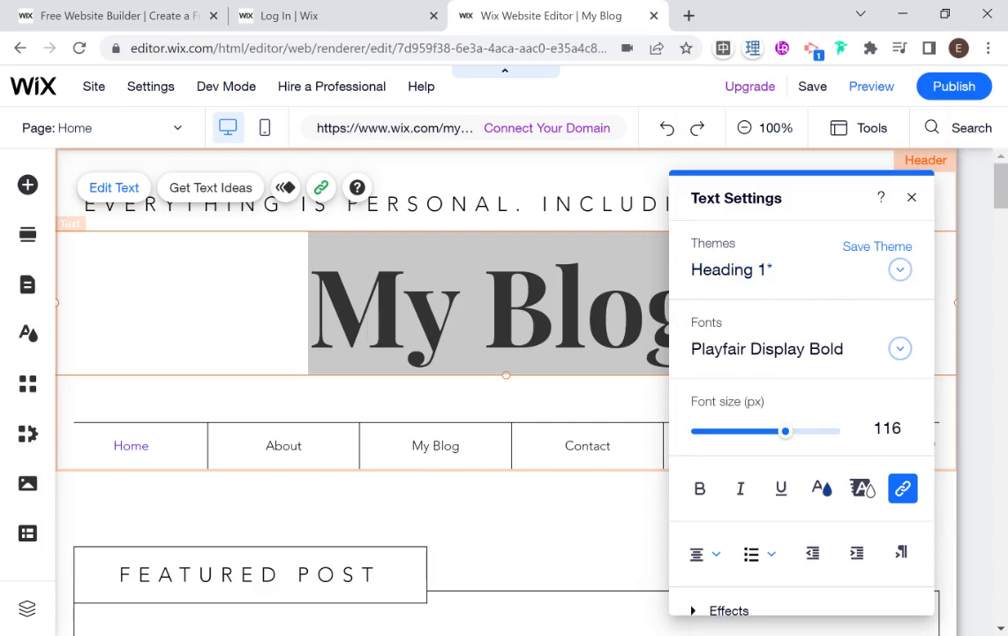
Open the site's color and text theme settings and look over the featured themes and the theme colors
left_click(37, 338)
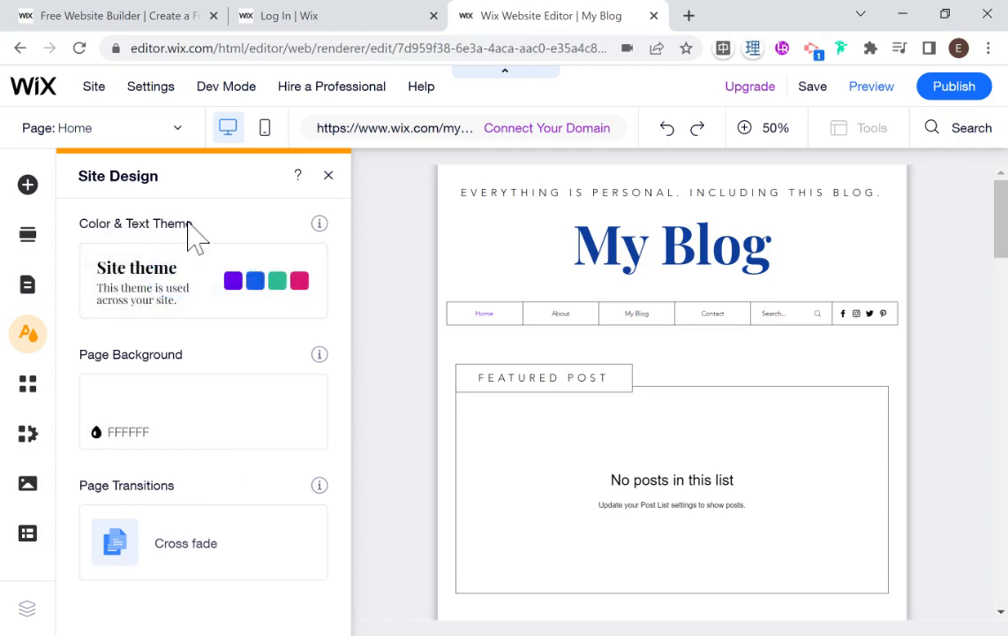
left_click(212, 288)
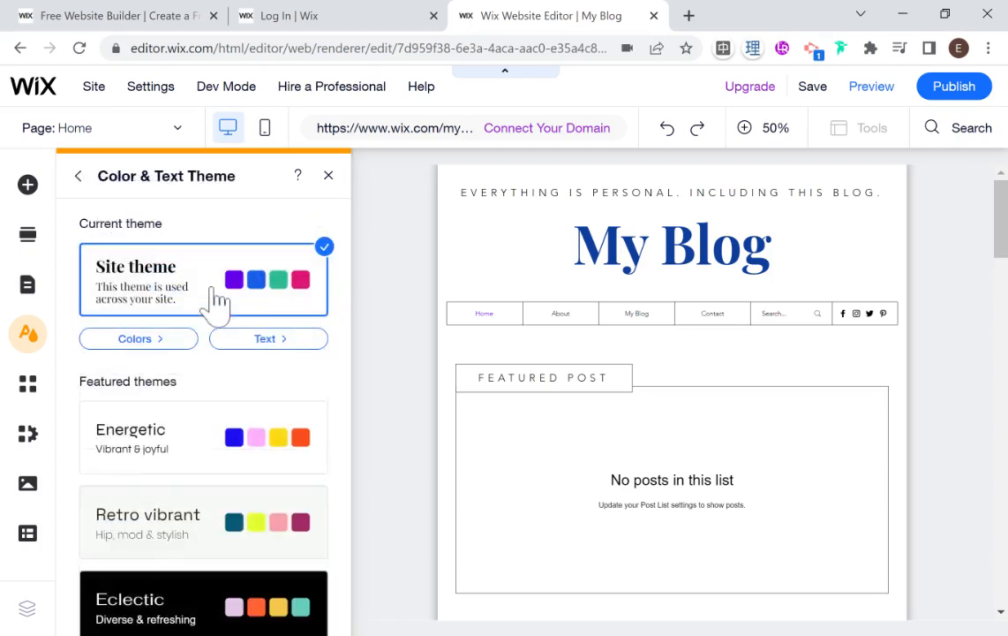
scroll(181, 338, "down", 2)
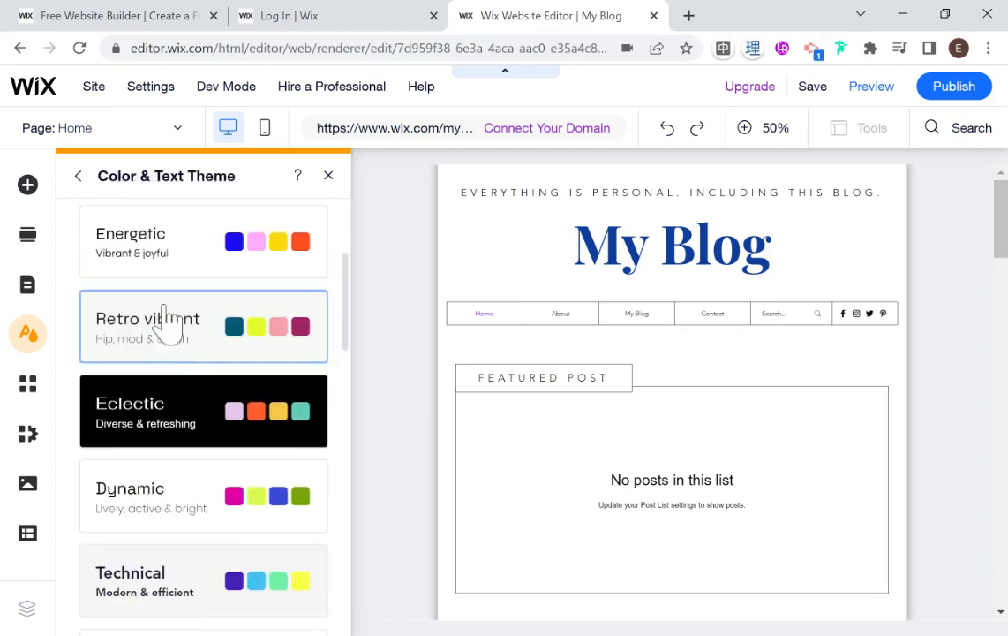
scroll(169, 316, "up", 2)
left_click(157, 340)
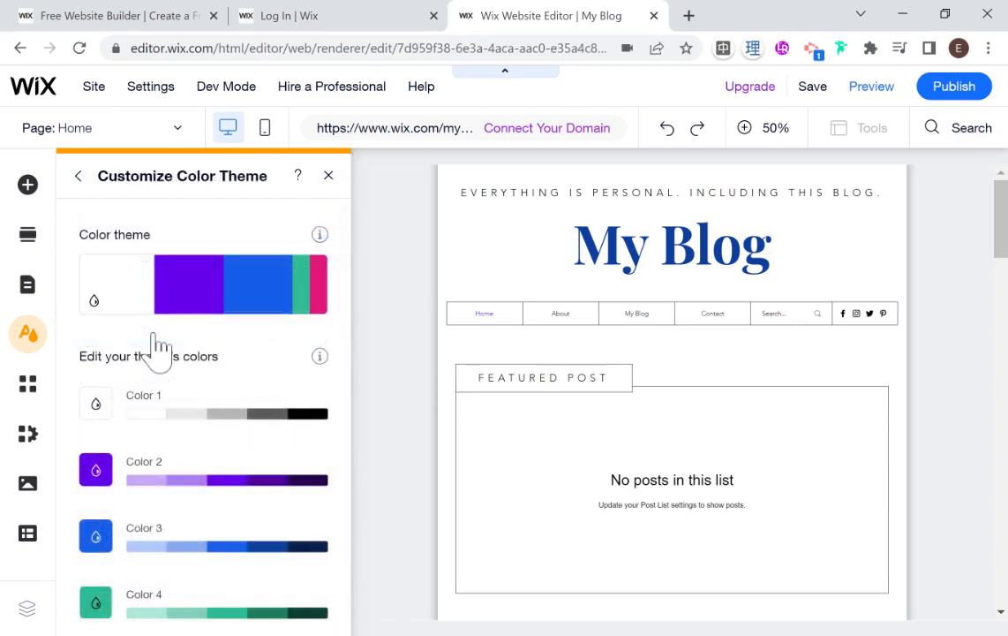
left_click(95, 195)
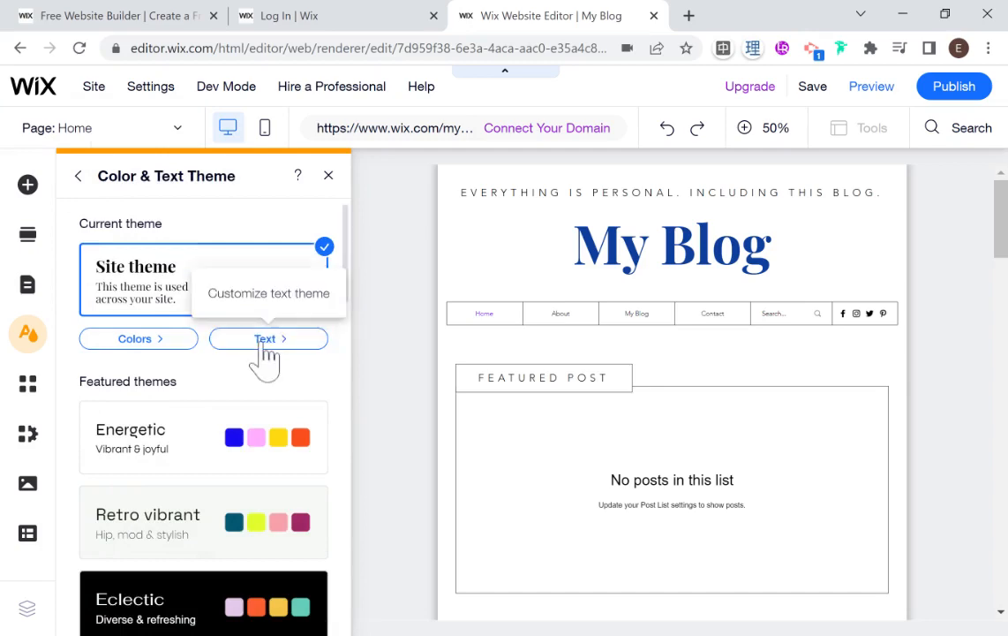
Change the Heading 1 font in the site's text theme to Poppins Semi Bold and apply it
left_click(263, 340)
scroll(218, 419, "down", 5)
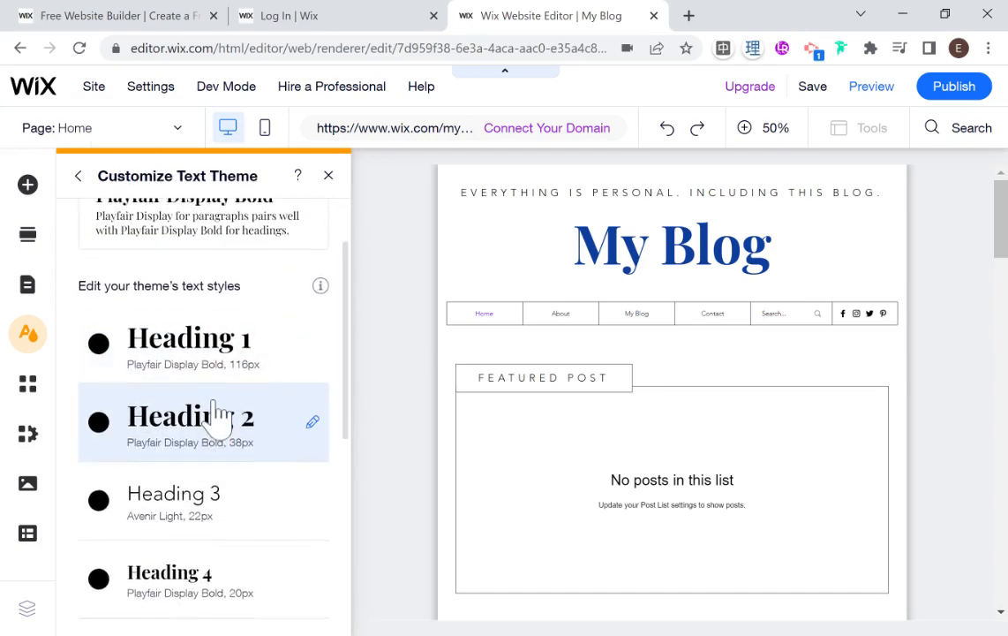
scroll(221, 419, "down", 2)
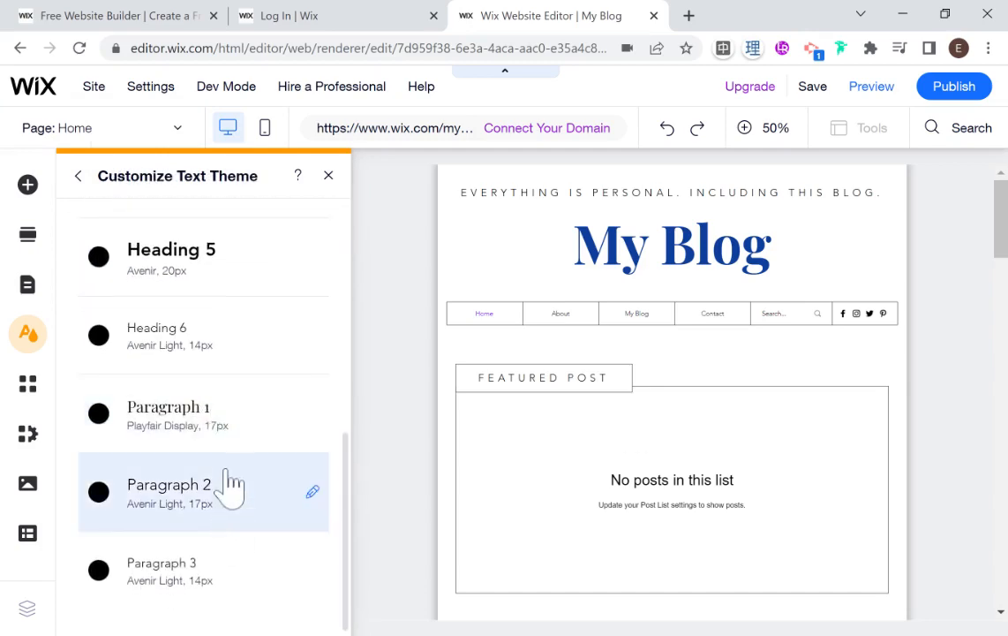
scroll(225, 418, "up", 5)
scroll(228, 419, "up", 1)
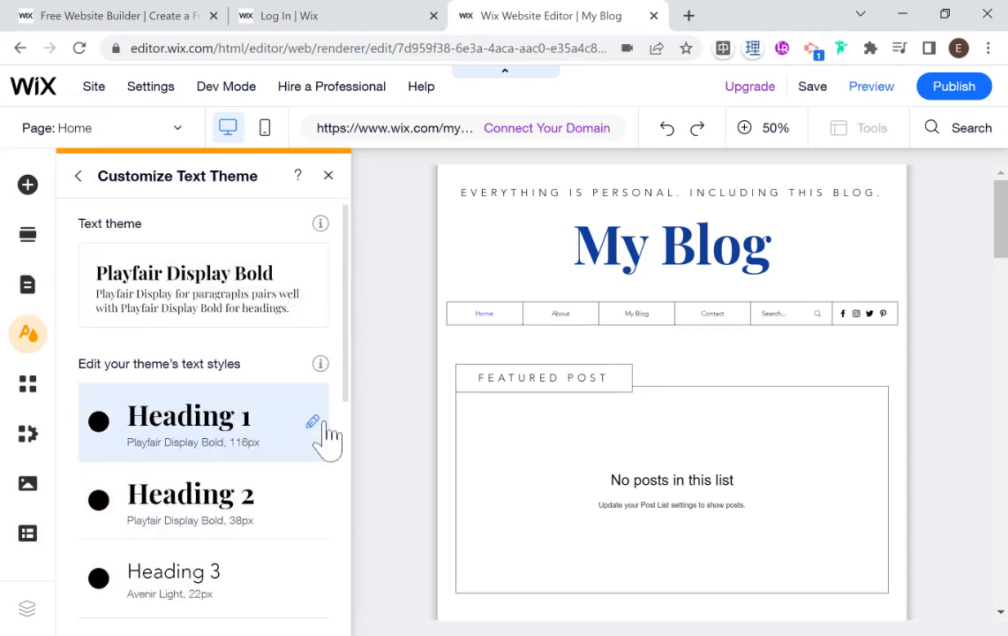
left_click(314, 423)
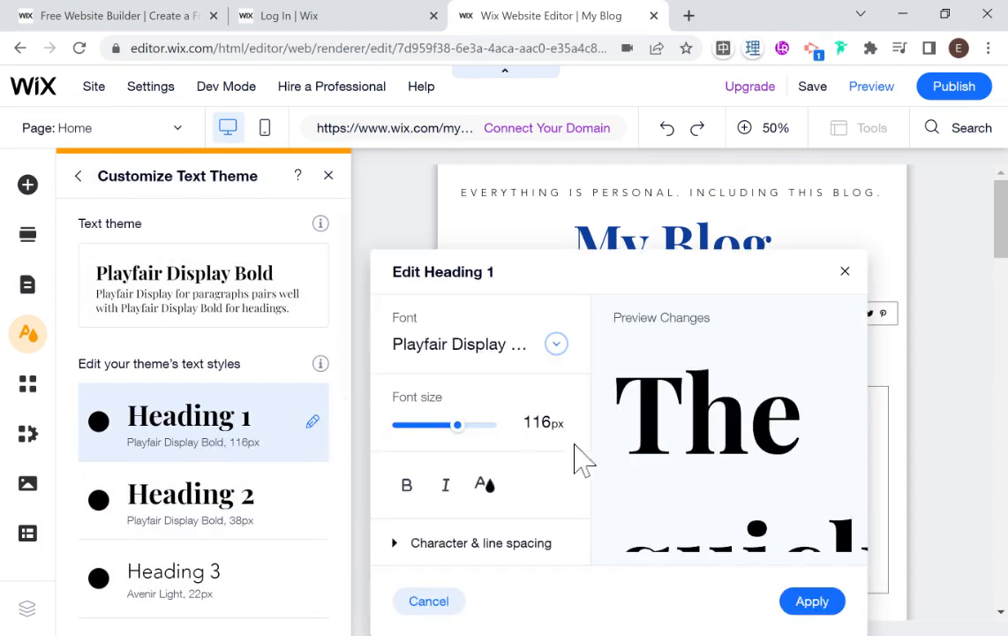
left_click(557, 349)
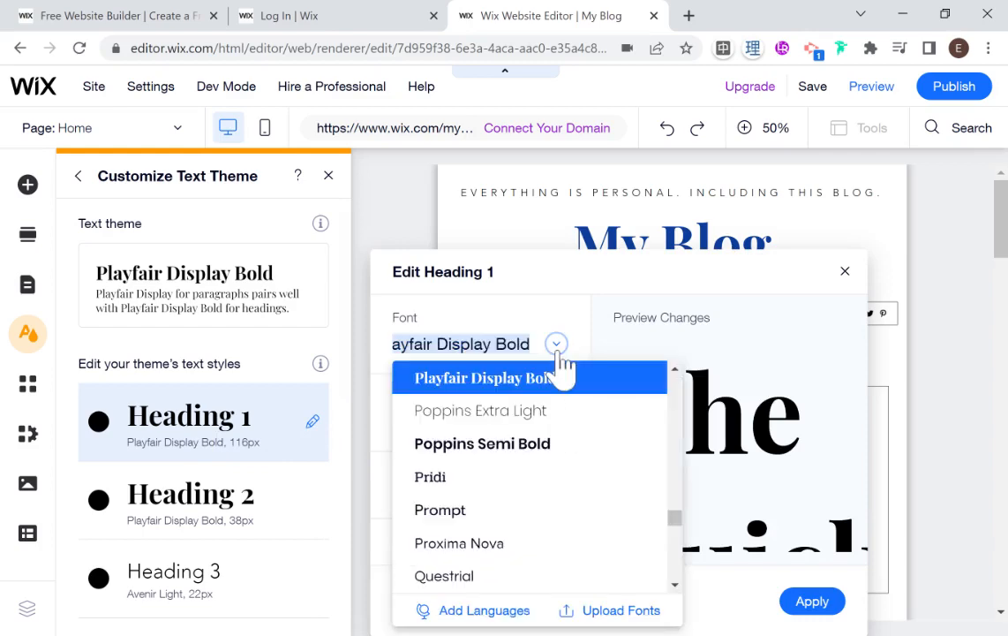
left_click(534, 445)
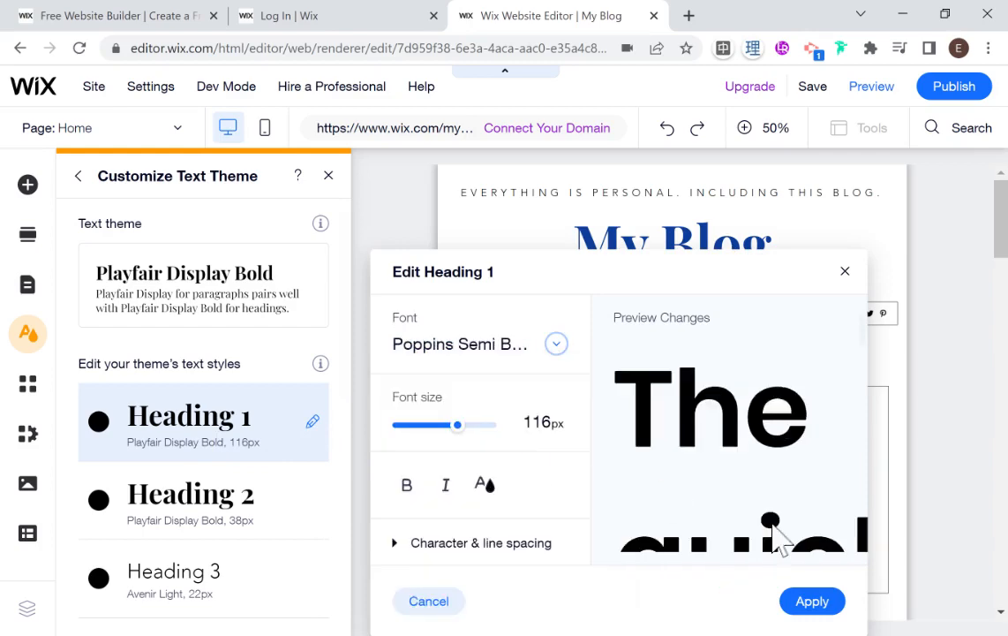
left_click(806, 602)
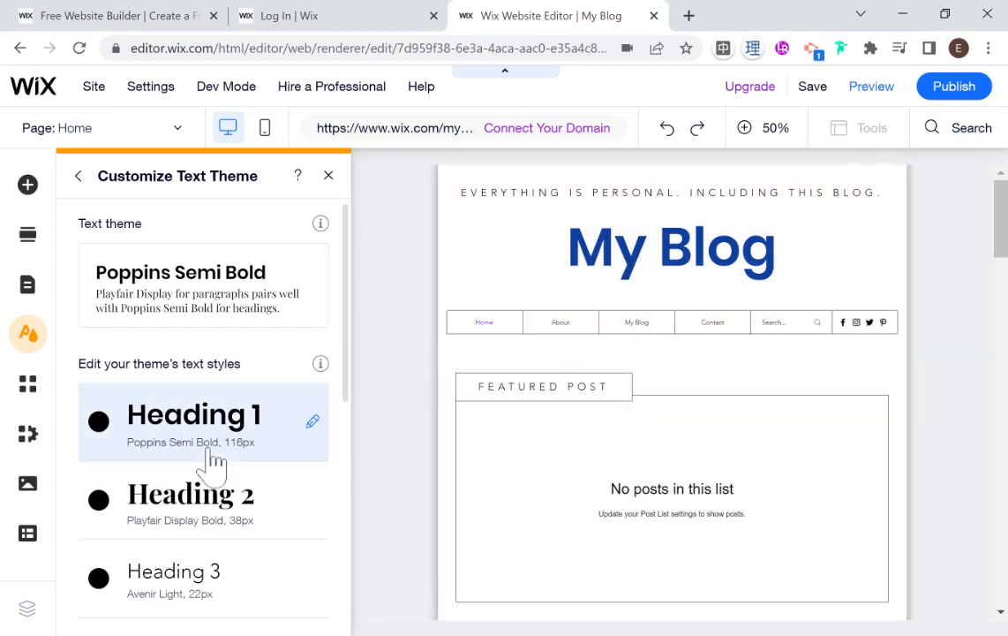
Review the other heading and paragraph styles in the text theme and close the site design settings
scroll(119, 389, "down", 4)
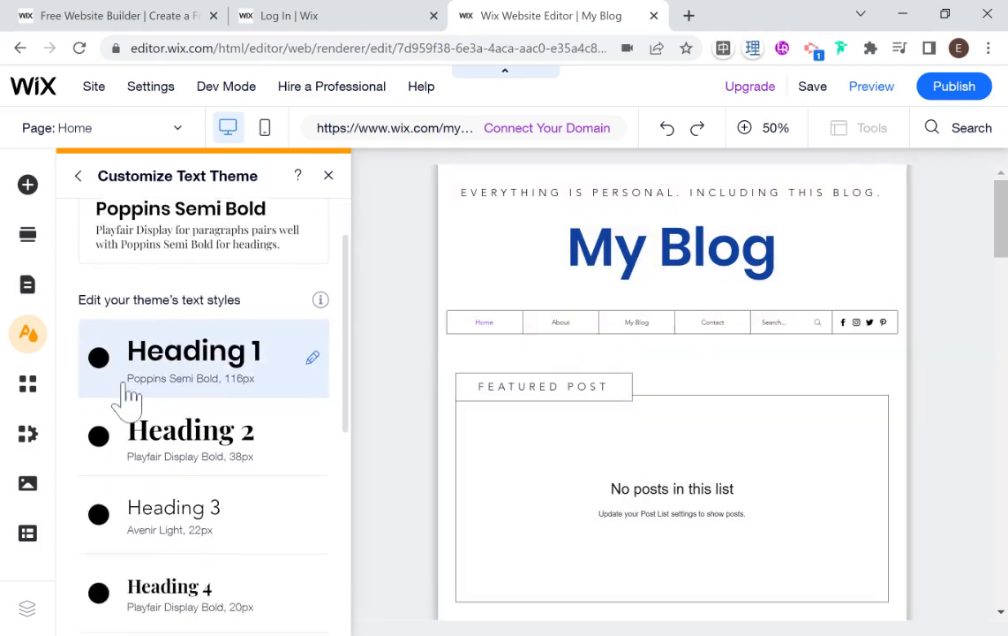
scroll(169, 429, "down", 2)
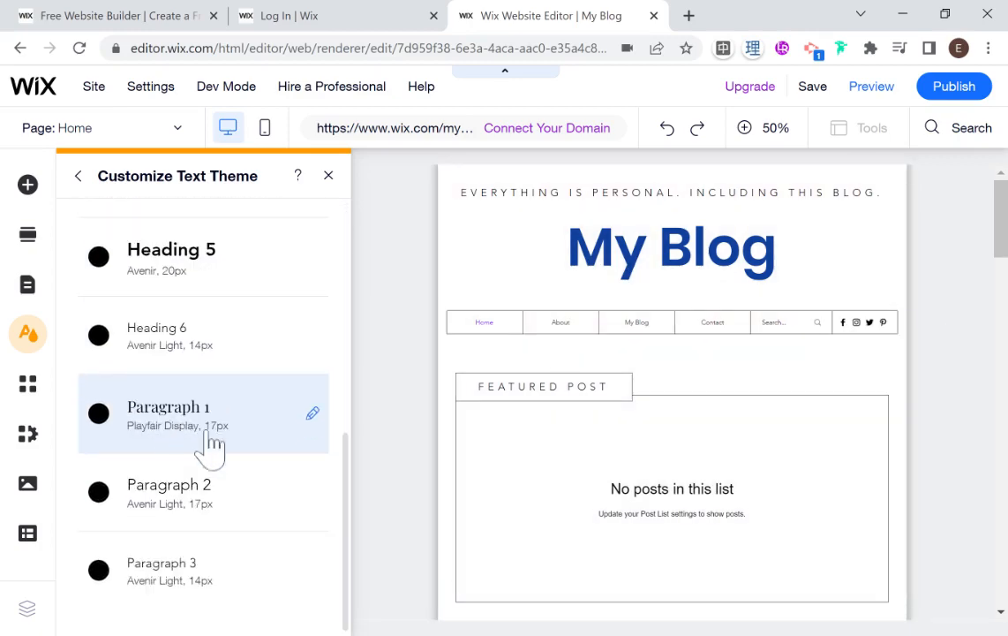
scroll(209, 438, "up", 6)
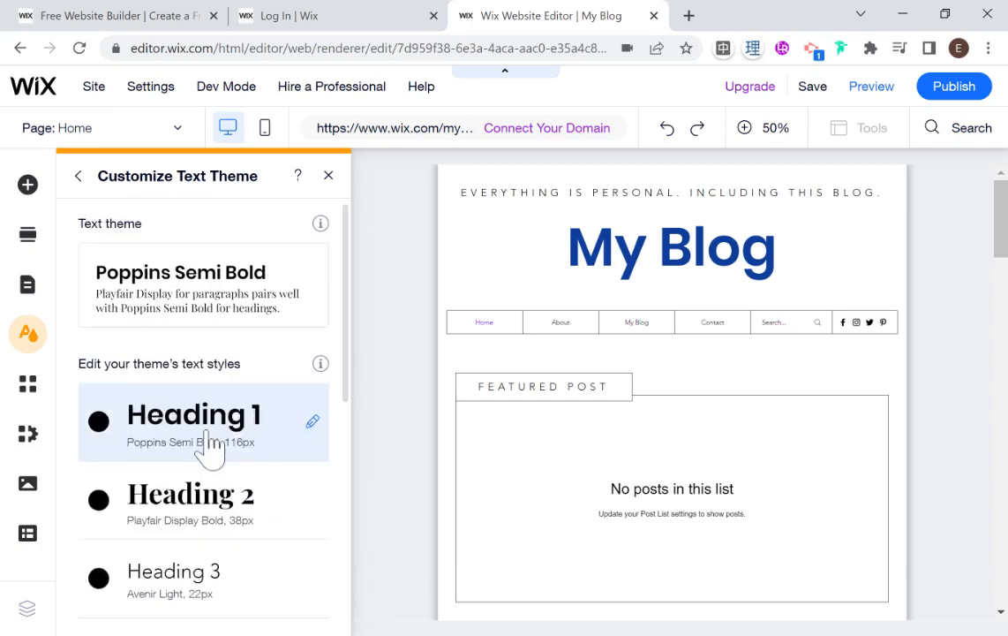
left_click(328, 177)
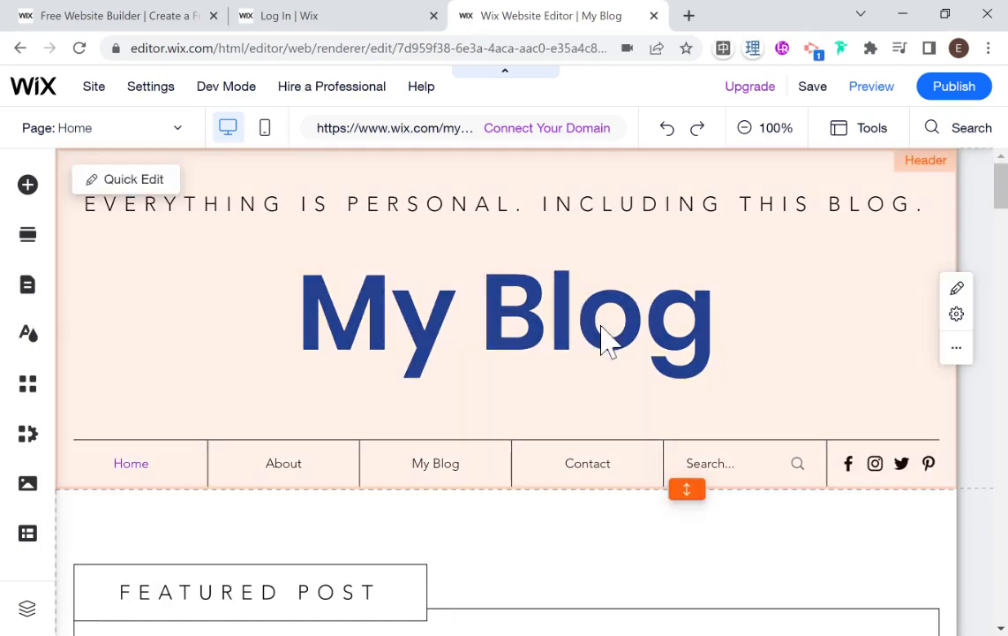
Look over the Home page's Featured Post and Subscribe sections below the header
scroll(547, 336, "down", 10)
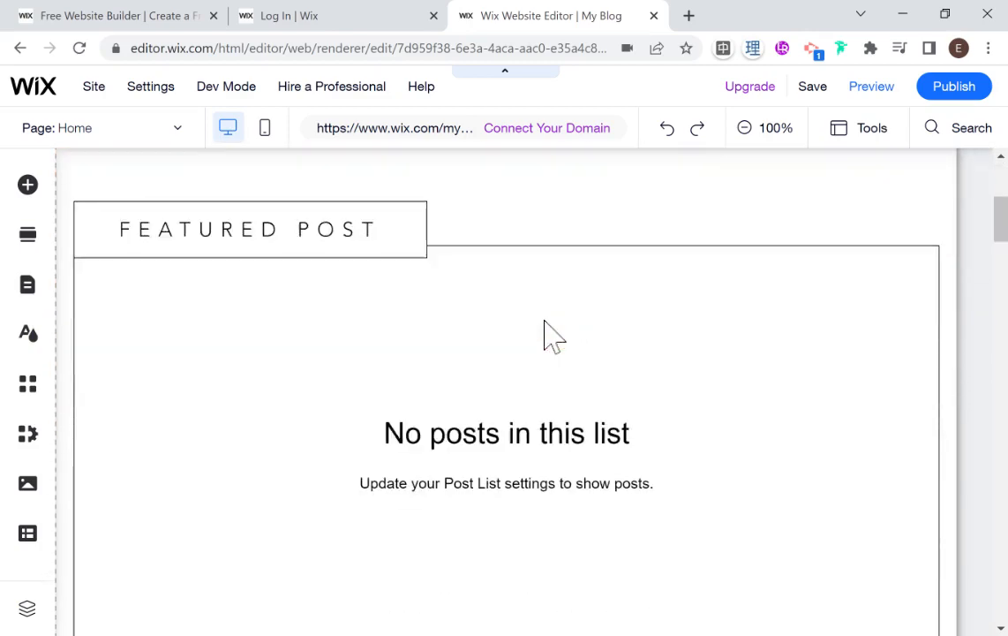
scroll(546, 328, "down", 3)
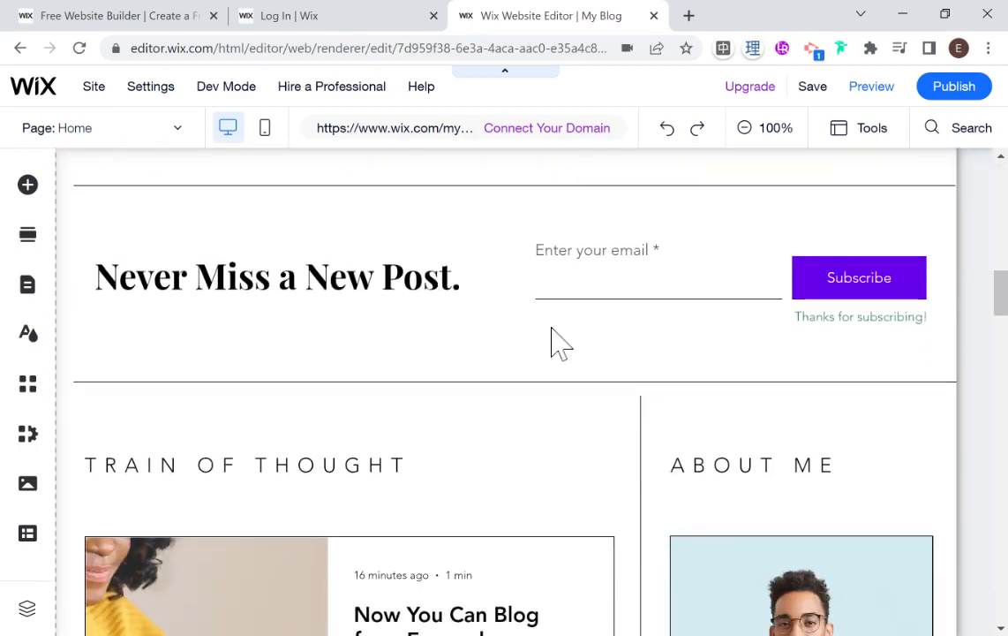
scroll(558, 339, "up", 4)
scroll(561, 343, "down", 3)
scroll(565, 353, "up", 10)
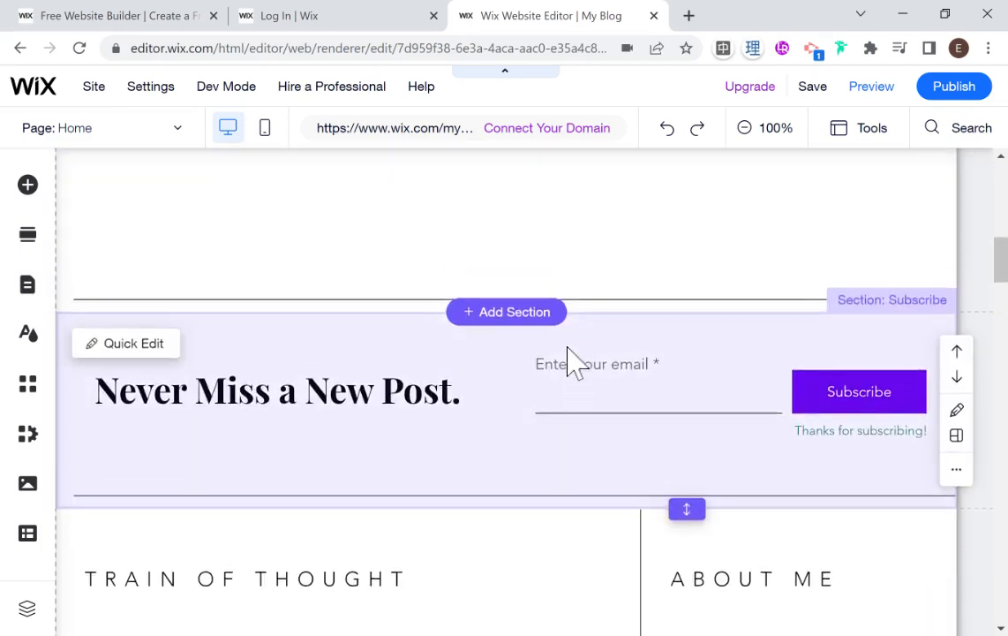
scroll(570, 362, "down", 2)
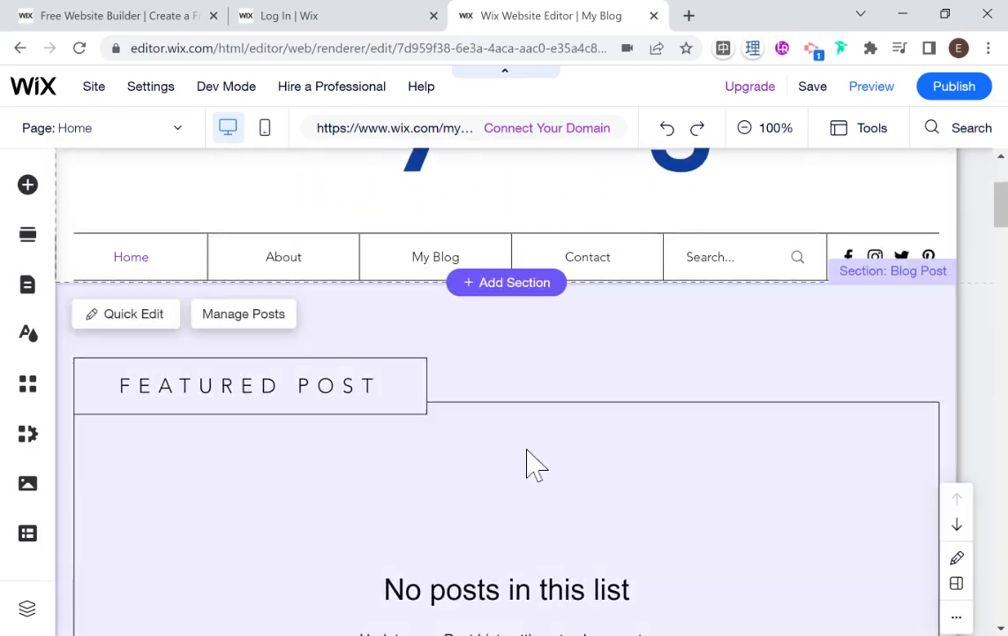
scroll(560, 307, "down", 5)
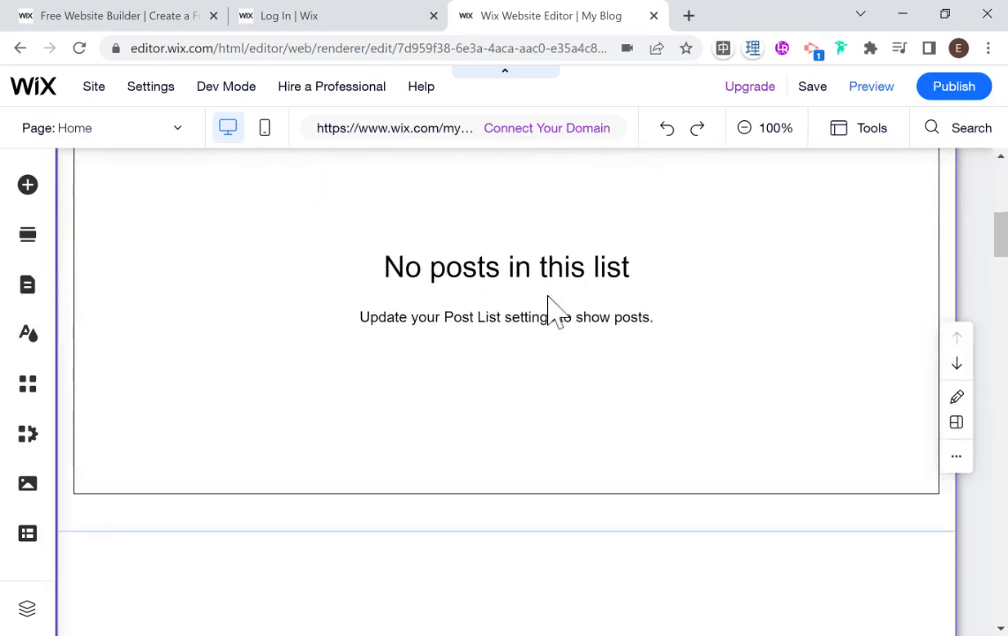
scroll(547, 300, "down", 1)
scroll(547, 300, "up", 1)
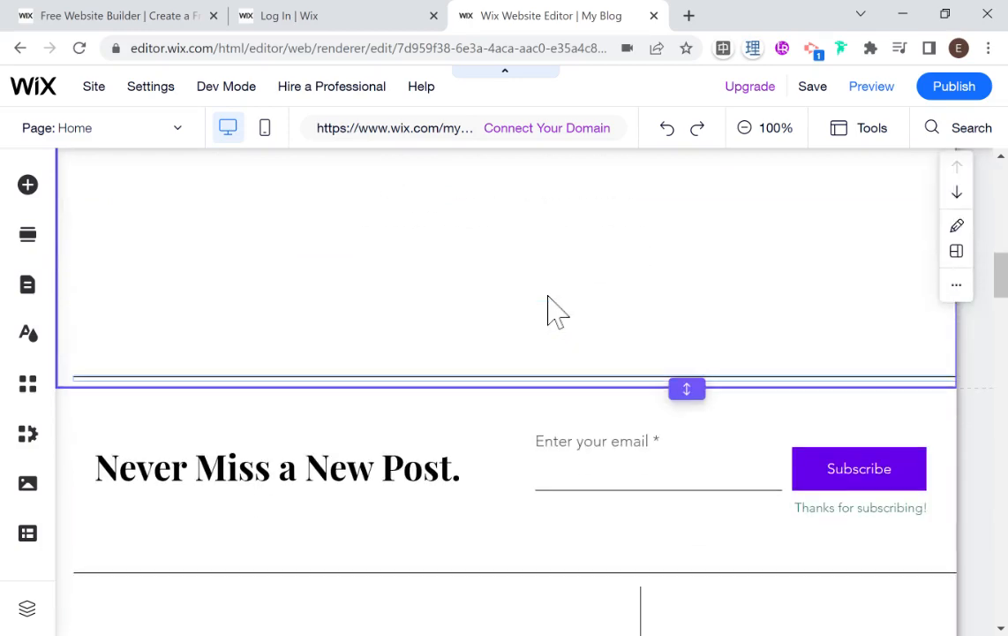
scroll(548, 301, "down", 1)
scroll(501, 389, "down", 2)
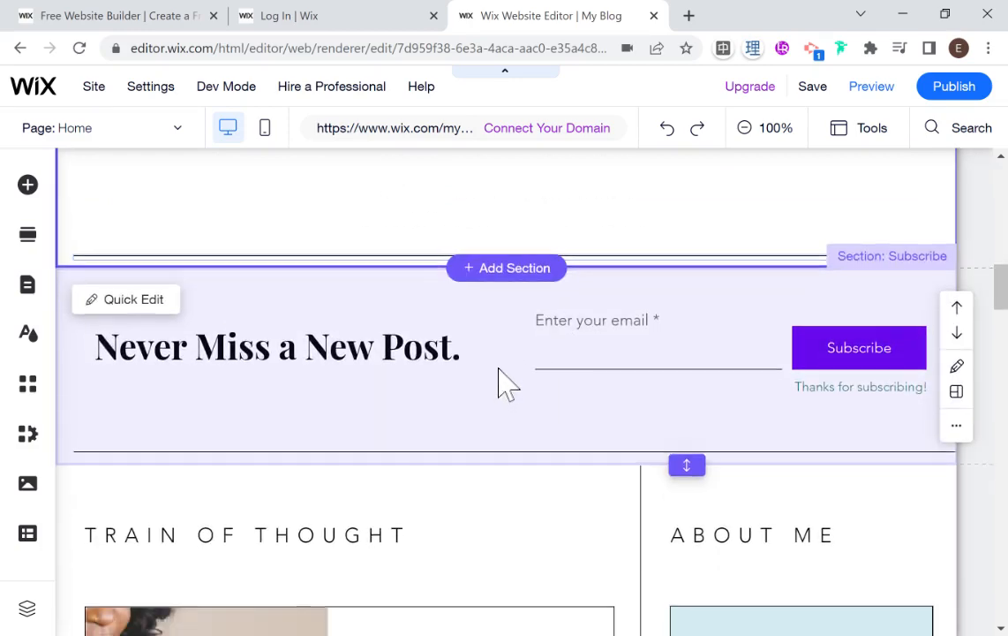
Look over the Home page's Blog Feed section with its post list, About Me text and photo gallery
scroll(405, 340, "down", 2)
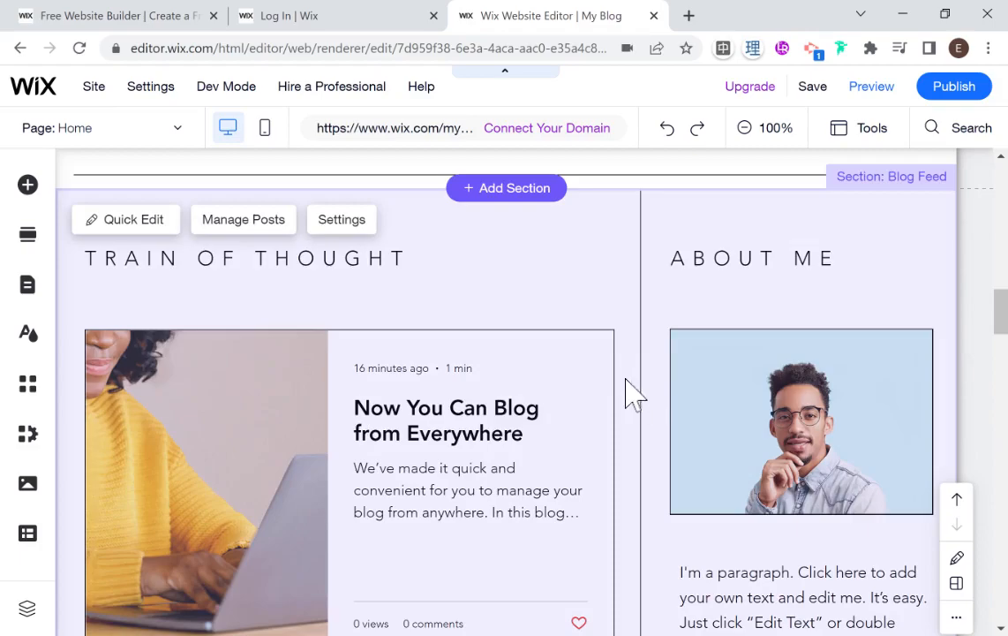
scroll(522, 309, "down", 10)
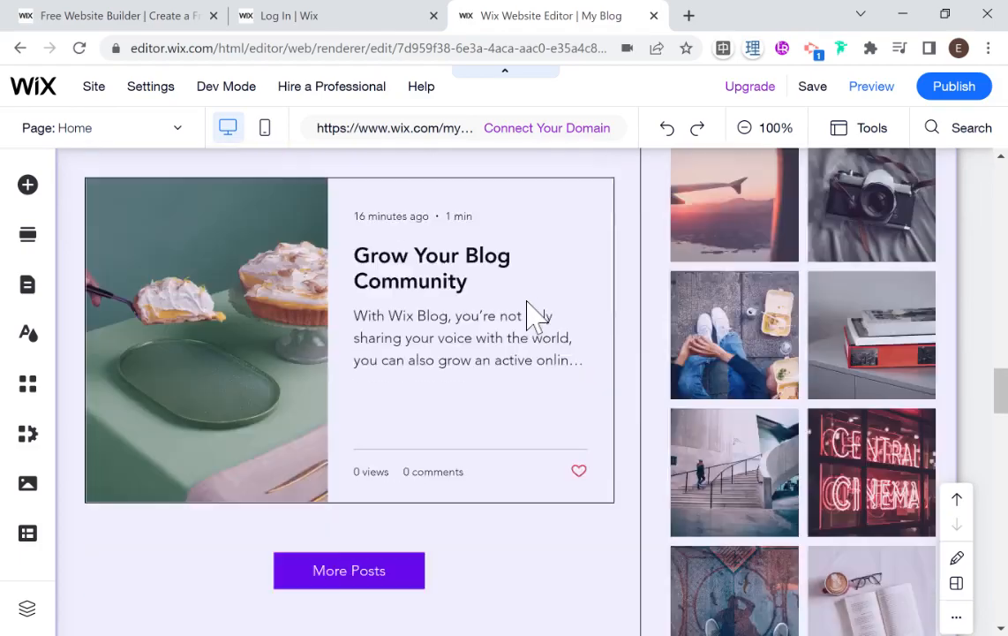
scroll(579, 342, "down", 10)
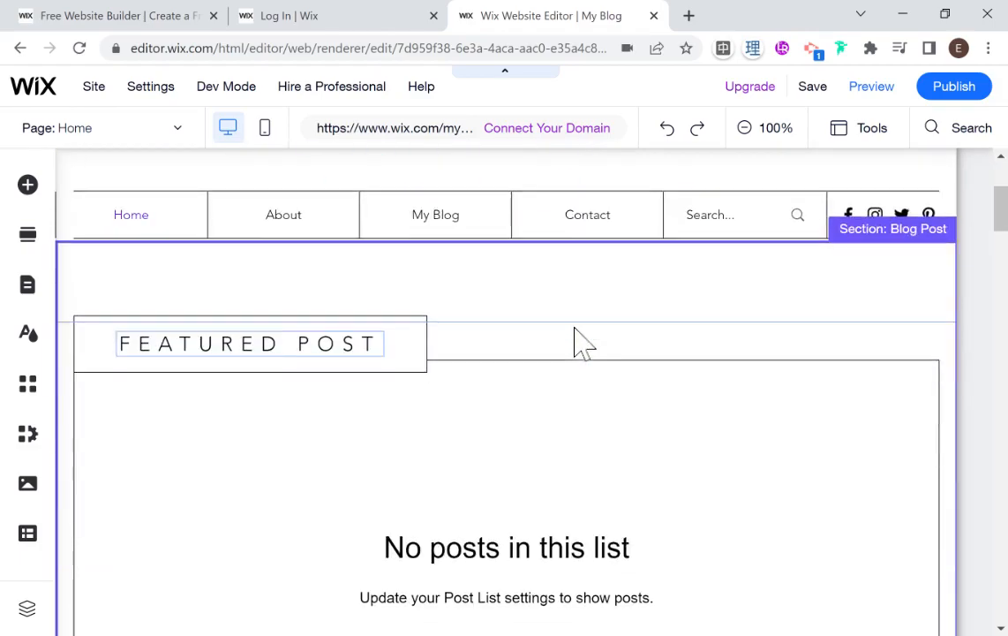
scroll(686, 357, "down", 1)
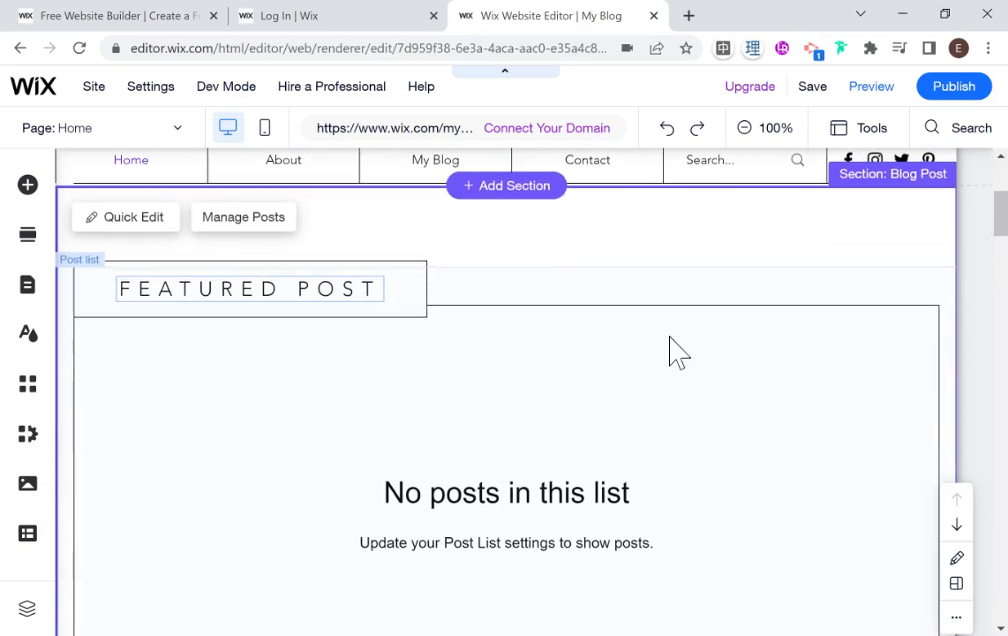
Add a blank section to the Home page between the navigation menu and the Featured Post section
scroll(724, 388, "up", 2)
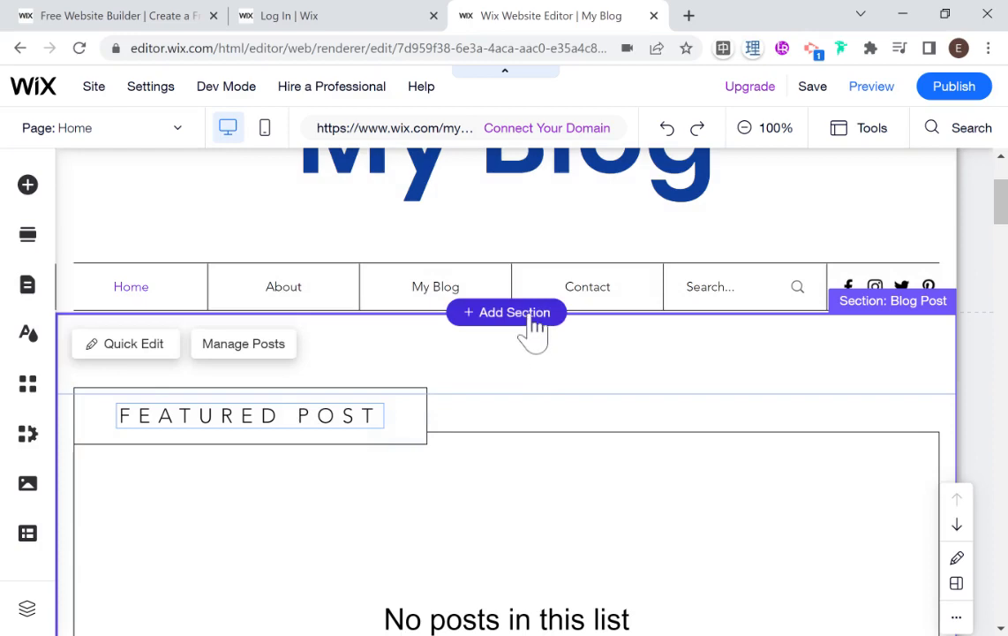
left_click(530, 314)
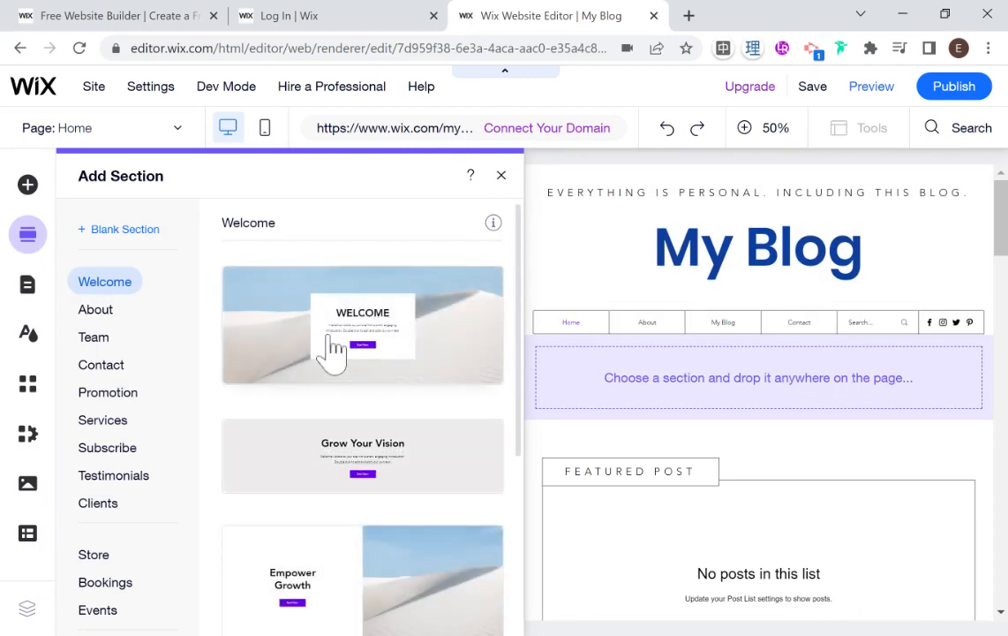
scroll(333, 349, "down", 4)
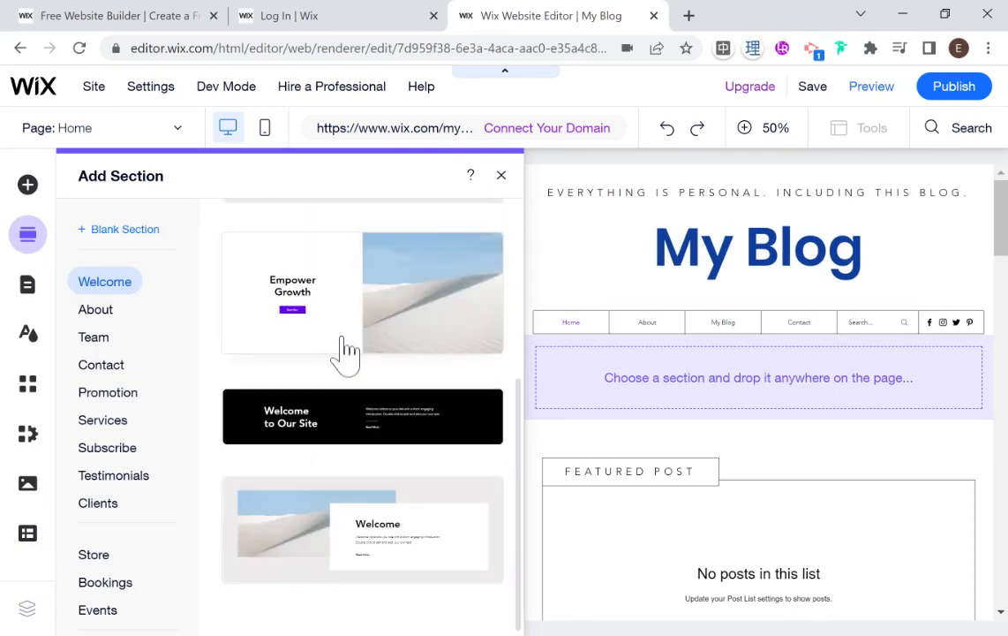
scroll(337, 450, "up", 5)
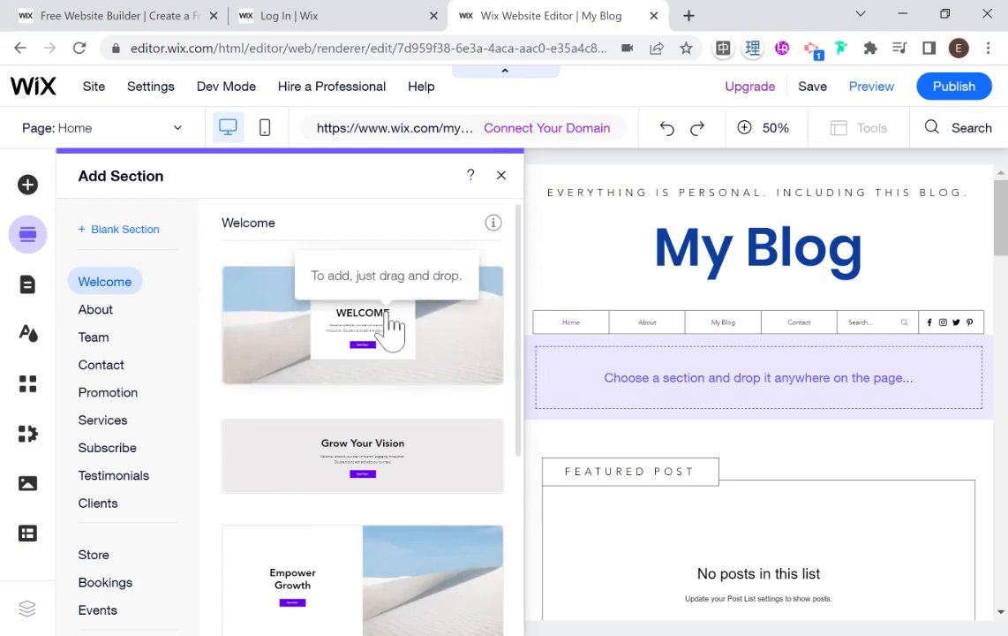
left_click(141, 233)
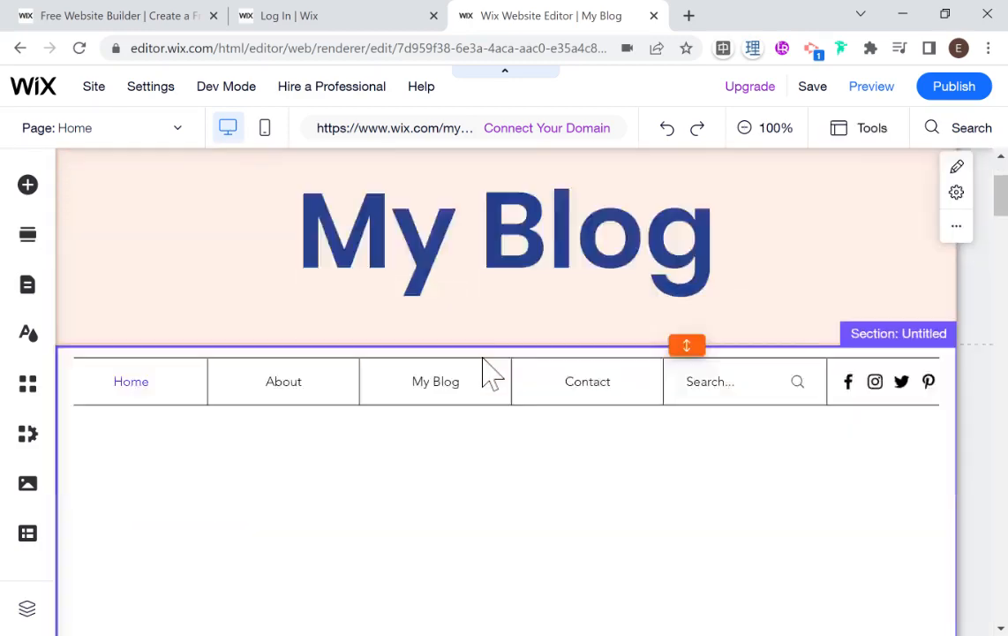
Shorten the new blank section to a height of about 360 by raising its lower edge
scroll(483, 358, "down", 3)
scroll(628, 394, "up", 2)
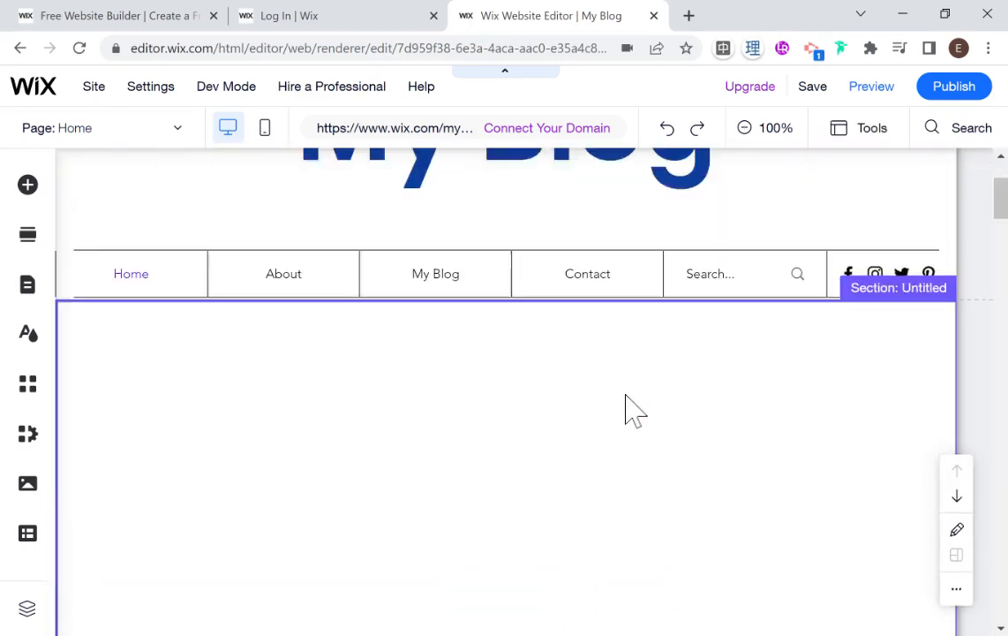
scroll(732, 397, "down", 4)
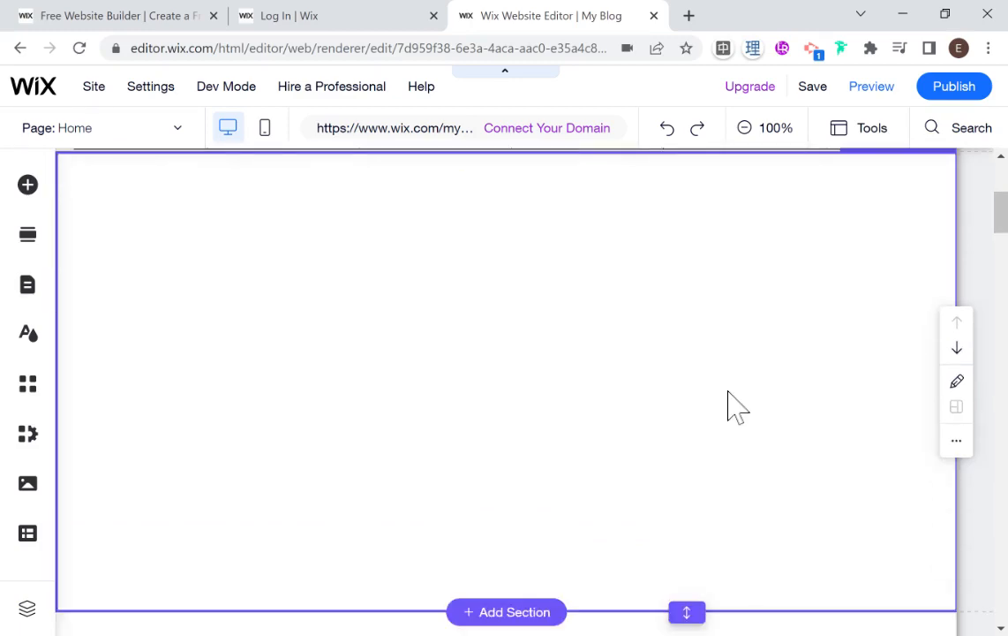
scroll(689, 402, "up", 3)
scroll(687, 402, "down", 3)
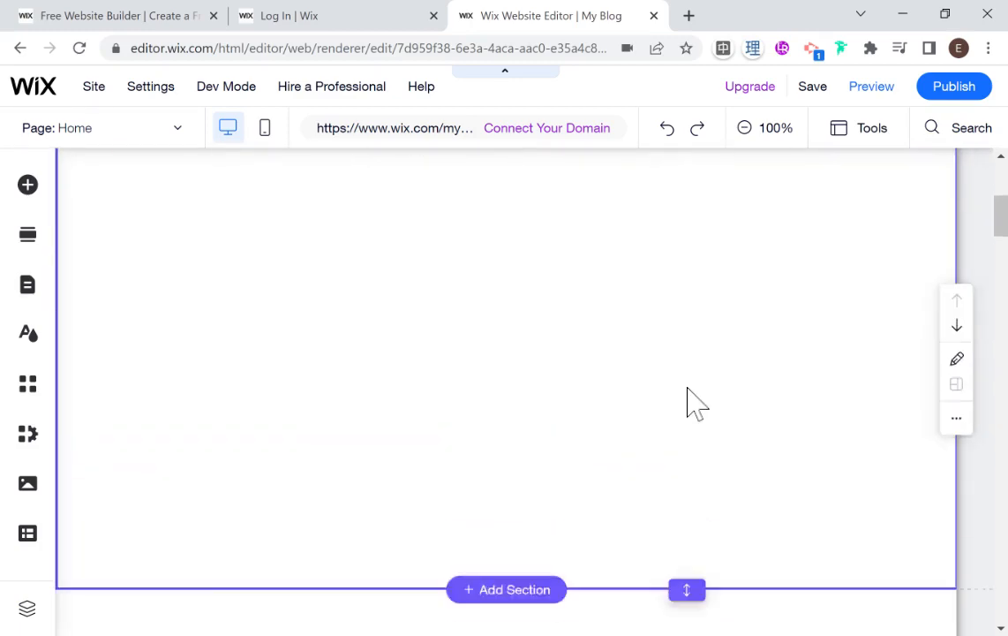
left_click_drag(684, 500, 698, 366)
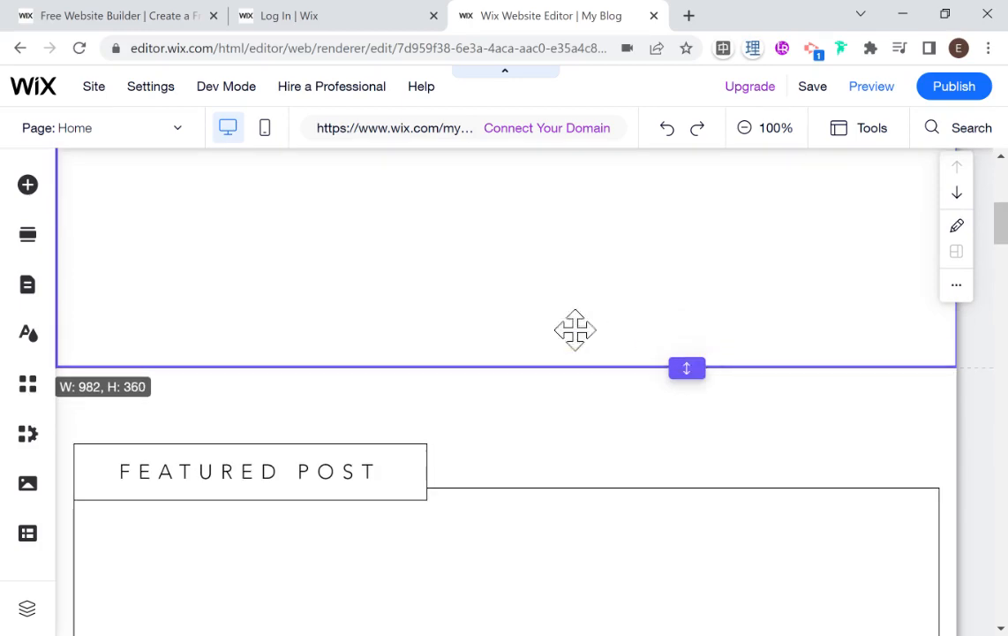
scroll(558, 336, "up", 3)
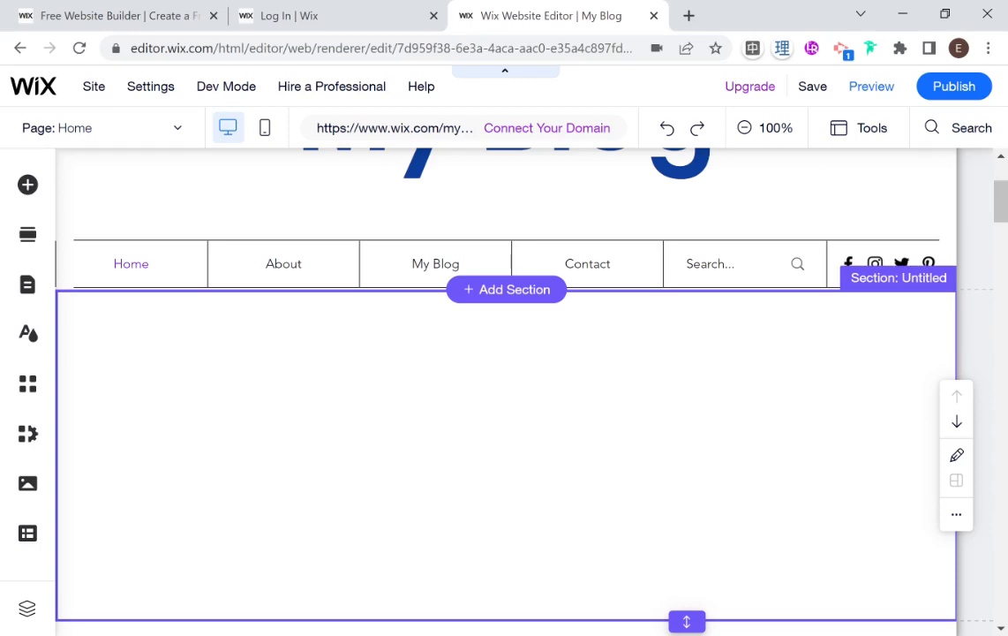
Add a themed Paragraph 1 text element near the middle of the blank section and widen its text box
left_click(27, 186)
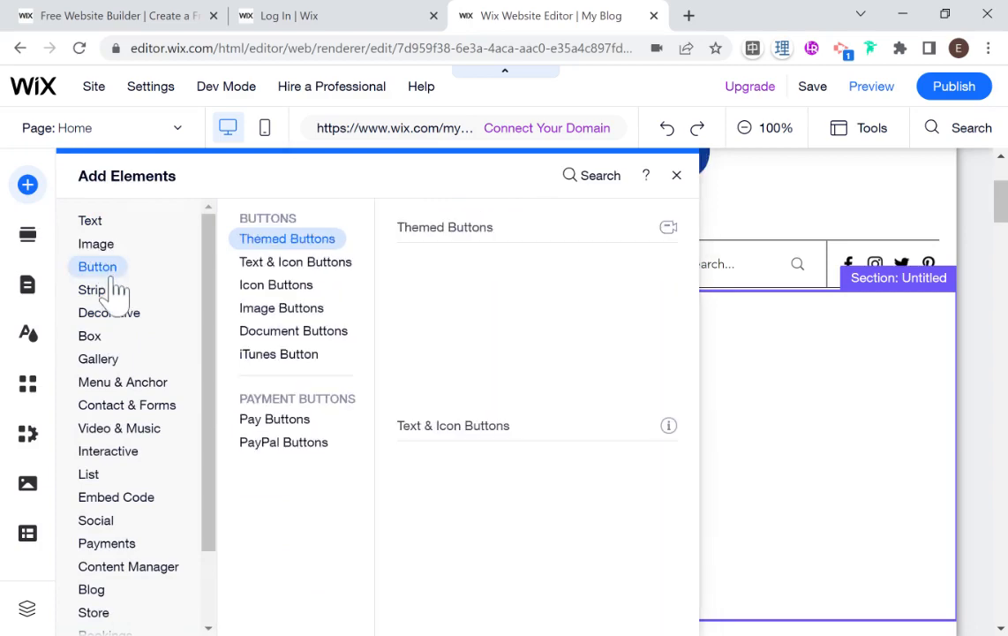
left_click(93, 225)
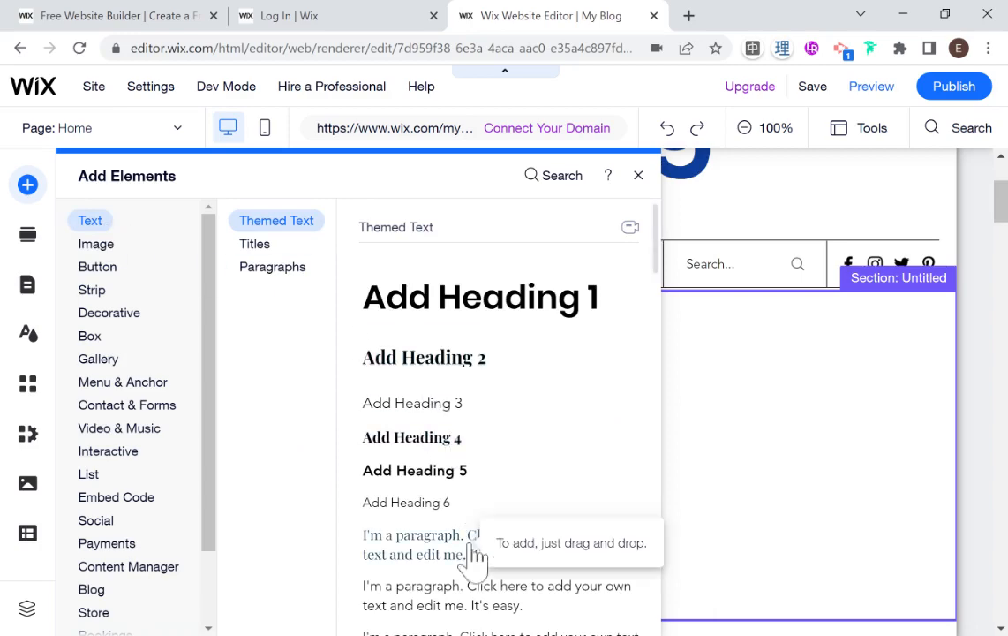
left_click_drag(475, 555, 612, 427)
left_click_drag(512, 426, 491, 421)
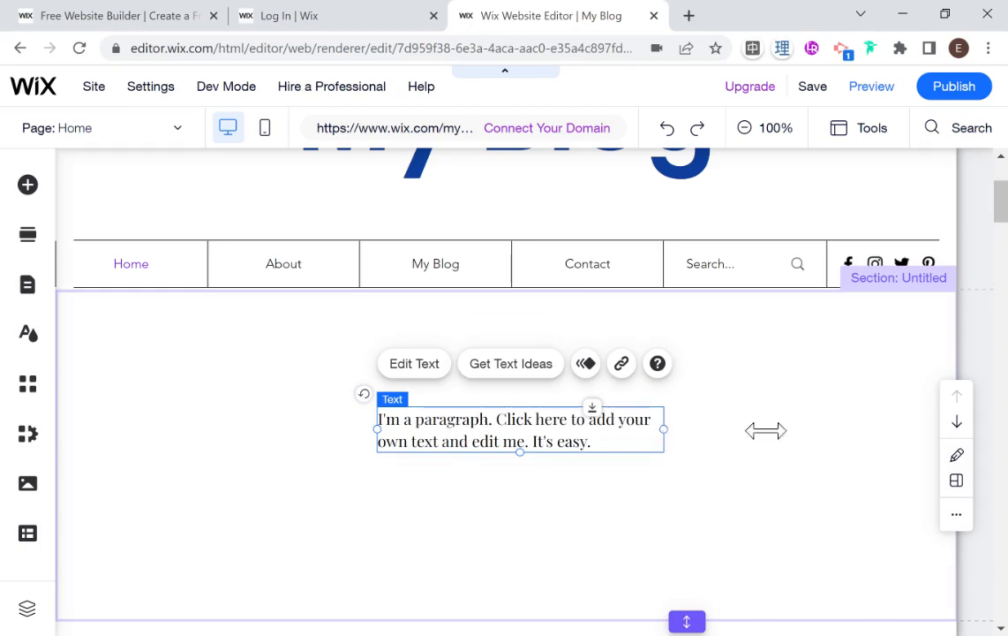
left_click_drag(664, 429, 704, 434)
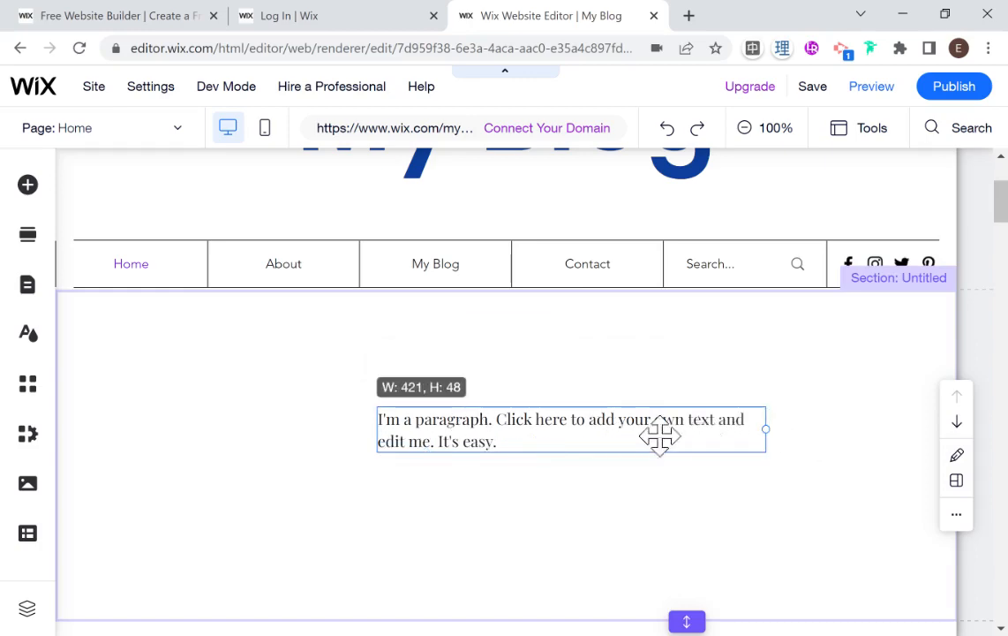
Replace the paragraph's placeholder text with a greeting that gives the blogger's first name followed by "welcome to my blog."
double_click(534, 430)
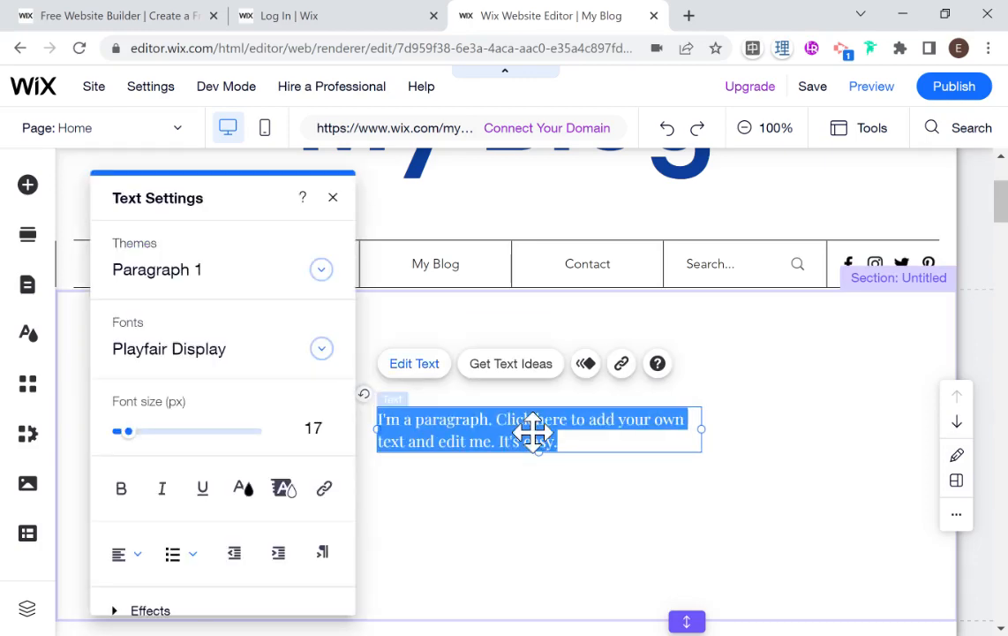
type("1")
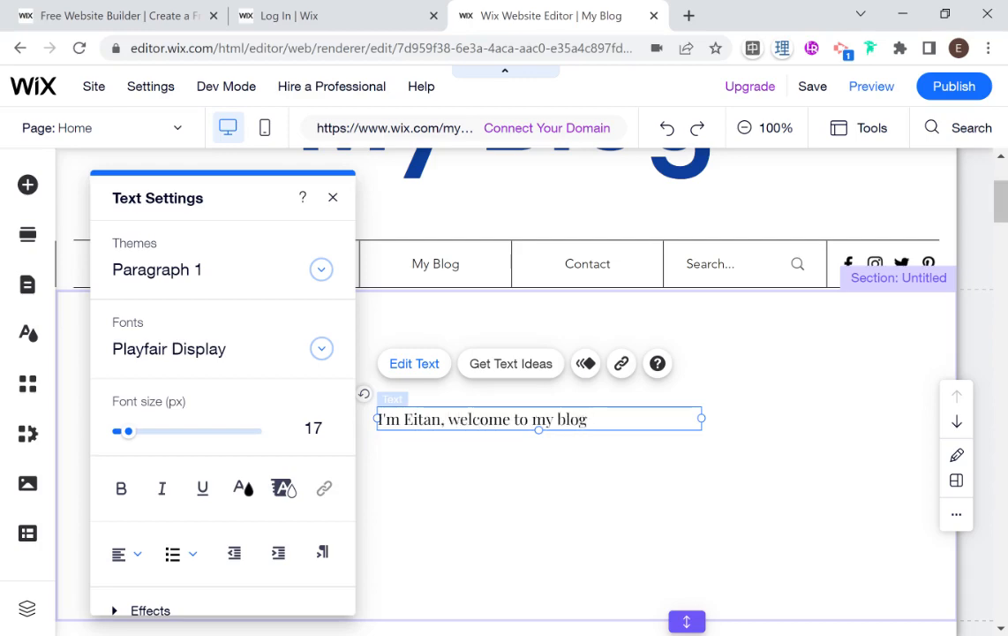
left_click(671, 508)
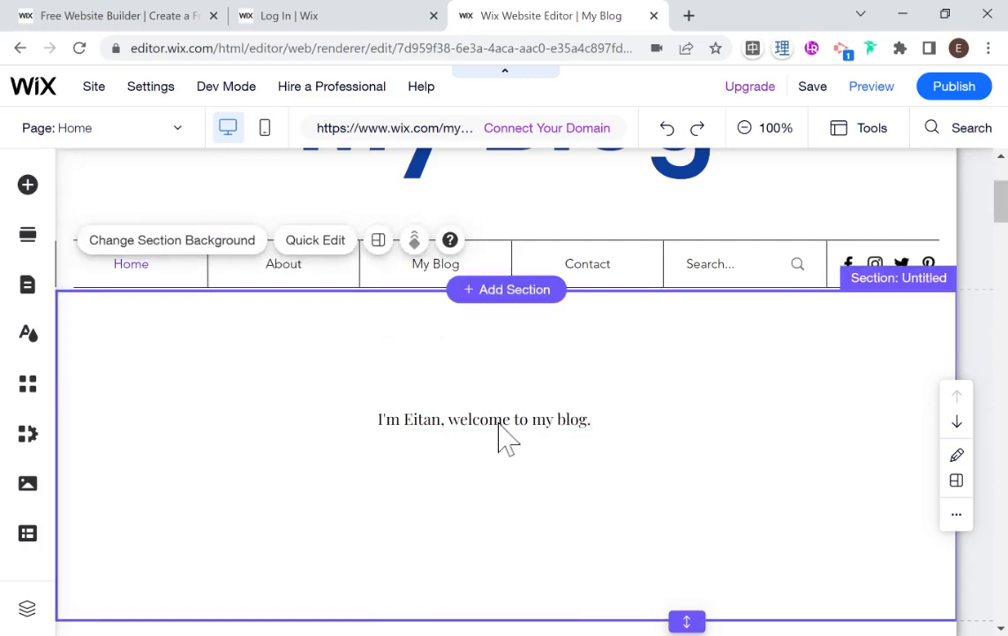
Add the free Wix image of the woman sitting in front of a red door to the new section
scroll(181, 309, "down", 2)
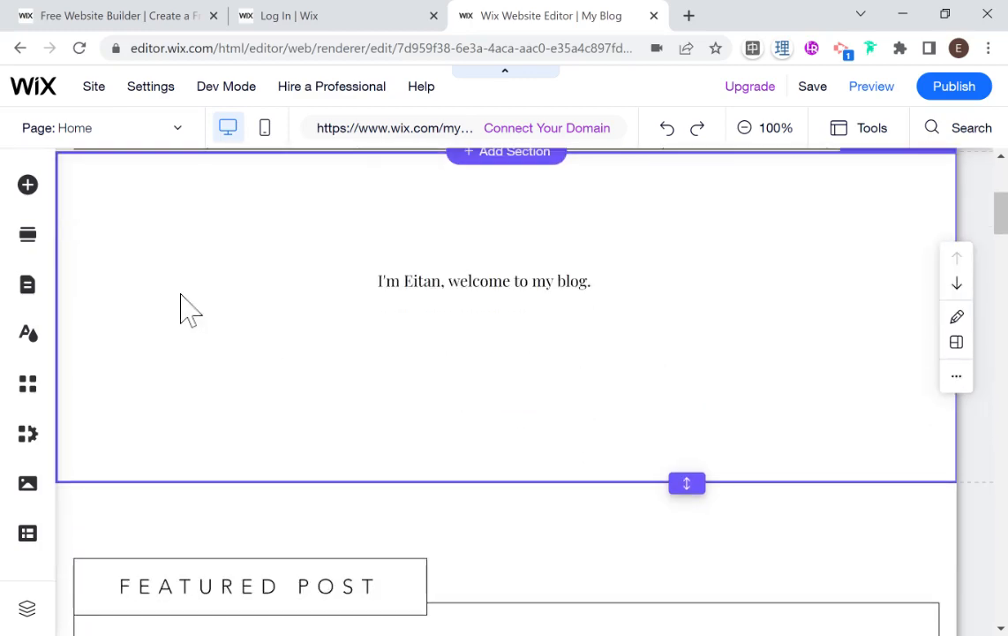
left_click(28, 187)
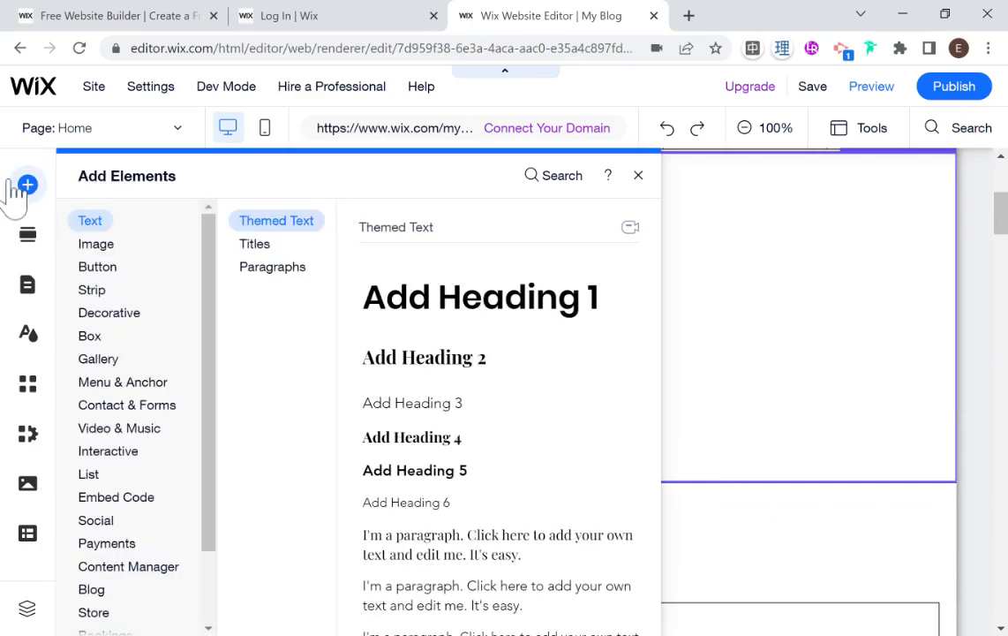
left_click(91, 251)
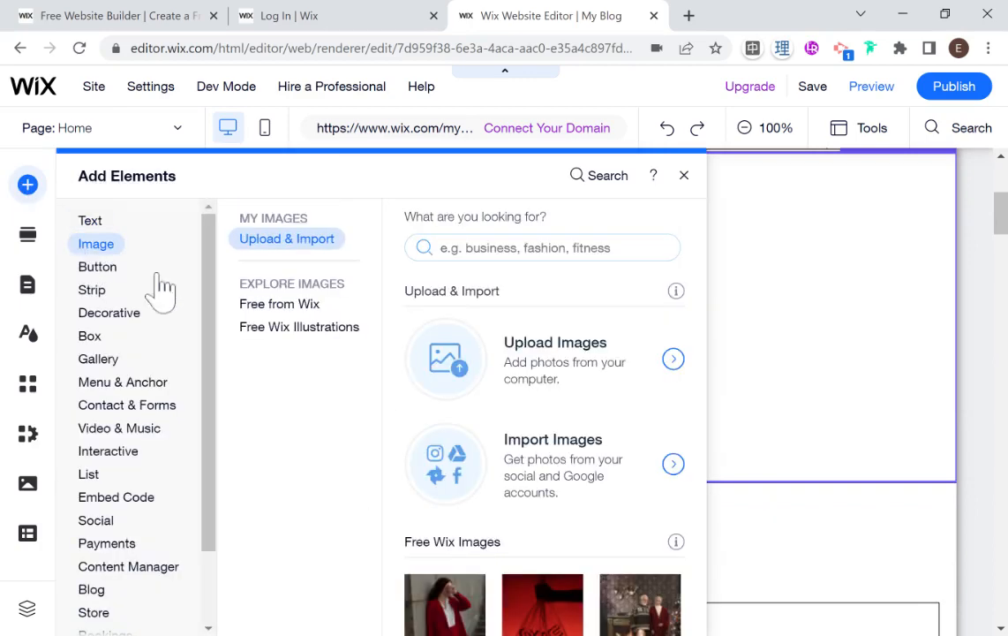
scroll(468, 490, "down", 1)
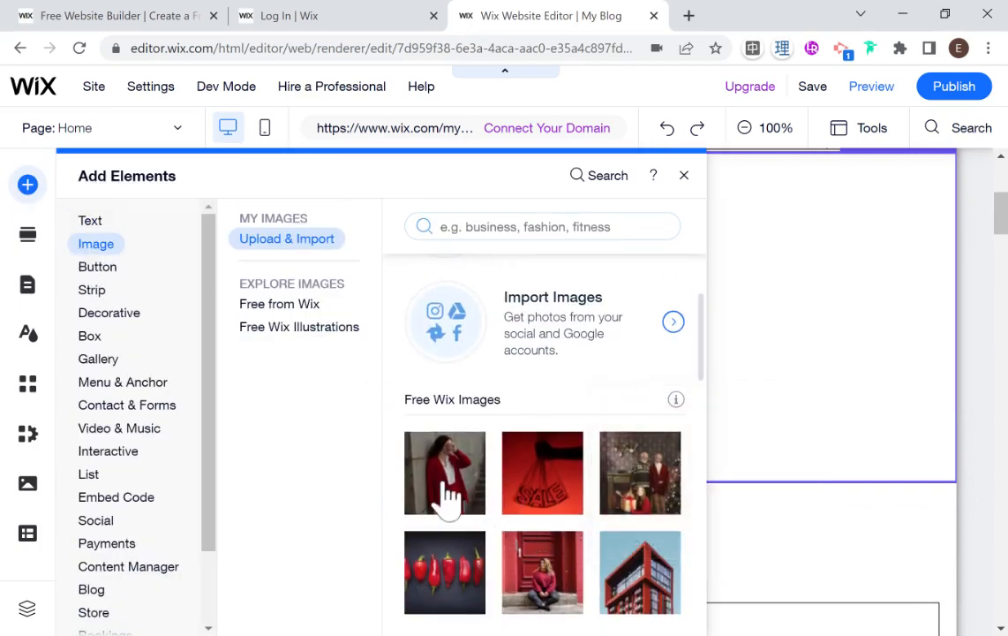
scroll(536, 428, "up", 1)
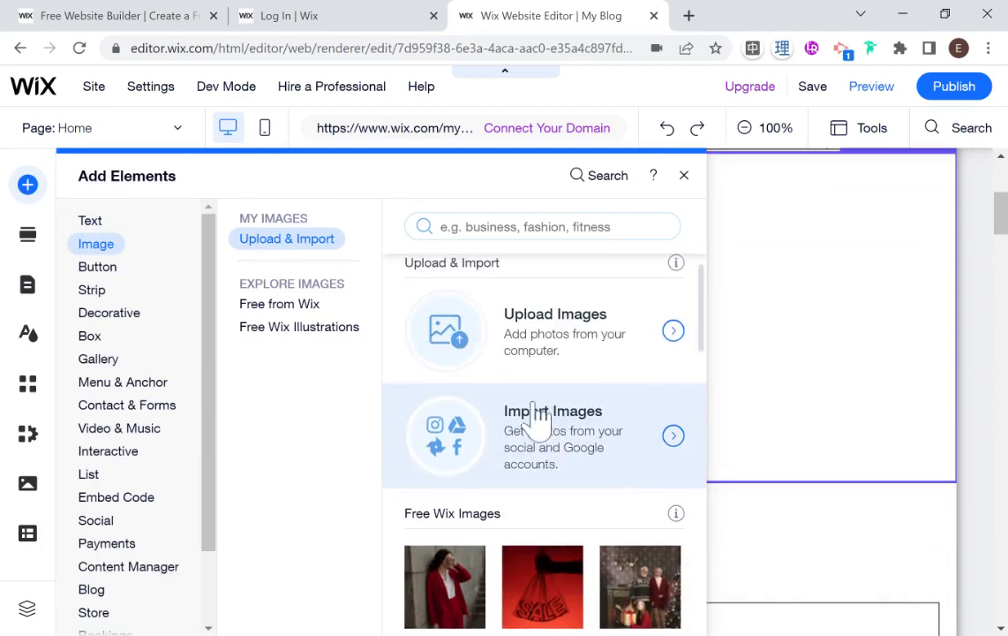
scroll(549, 402, "down", 1)
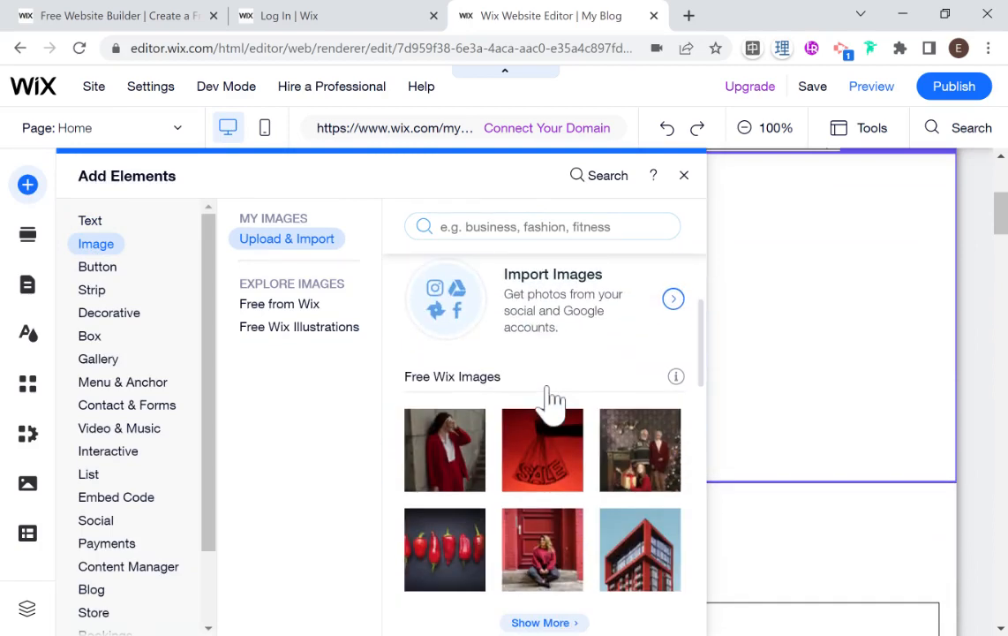
left_click_drag(653, 446, 452, 277)
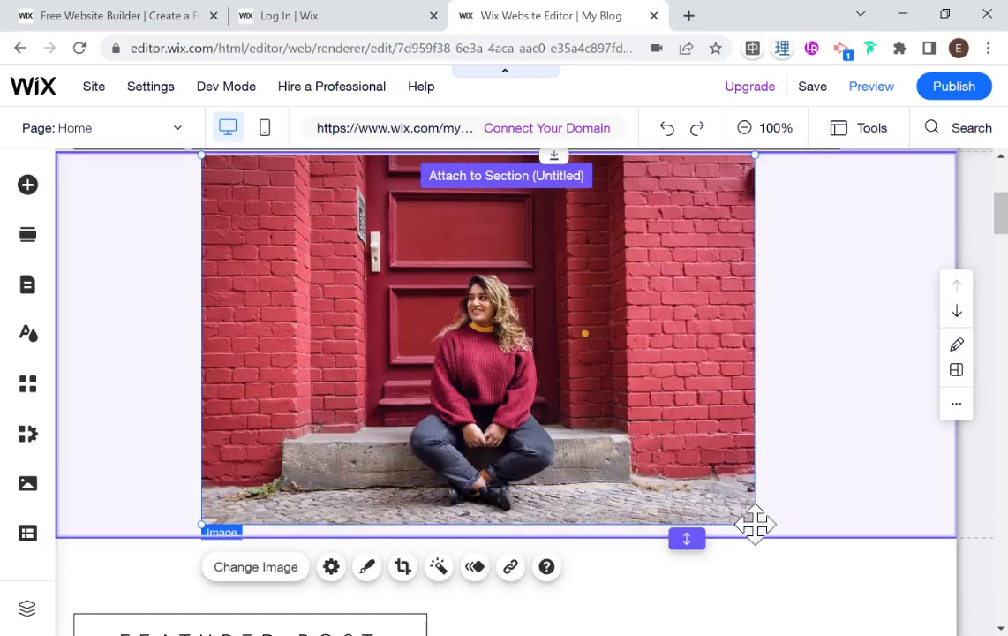
Shrink the red door image and place it centrally below the welcome text
left_click_drag(755, 520, 756, 525)
left_click_drag(703, 491, 583, 395)
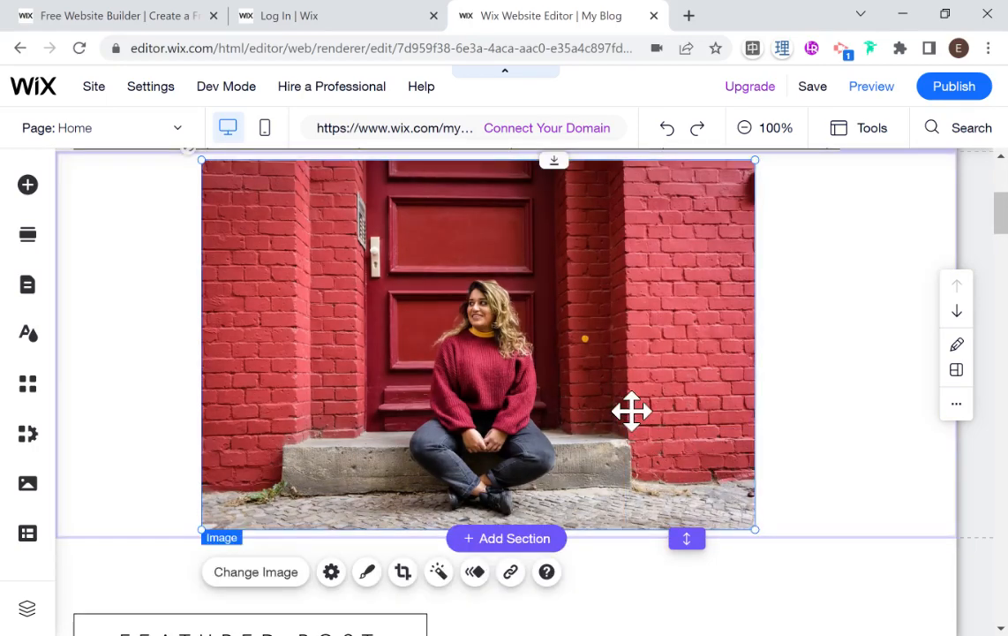
left_click_drag(633, 411, 587, 377)
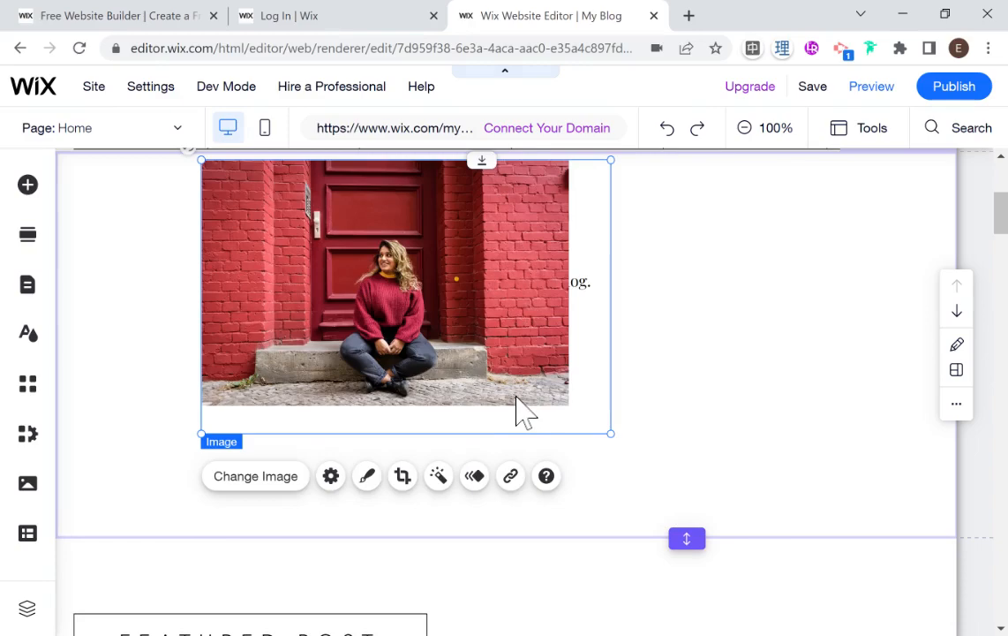
mouse_move(549, 423)
left_mouse_down()
mouse_move(569, 448)
mouse_move(526, 433)
mouse_move(535, 432)
left_mouse_up()
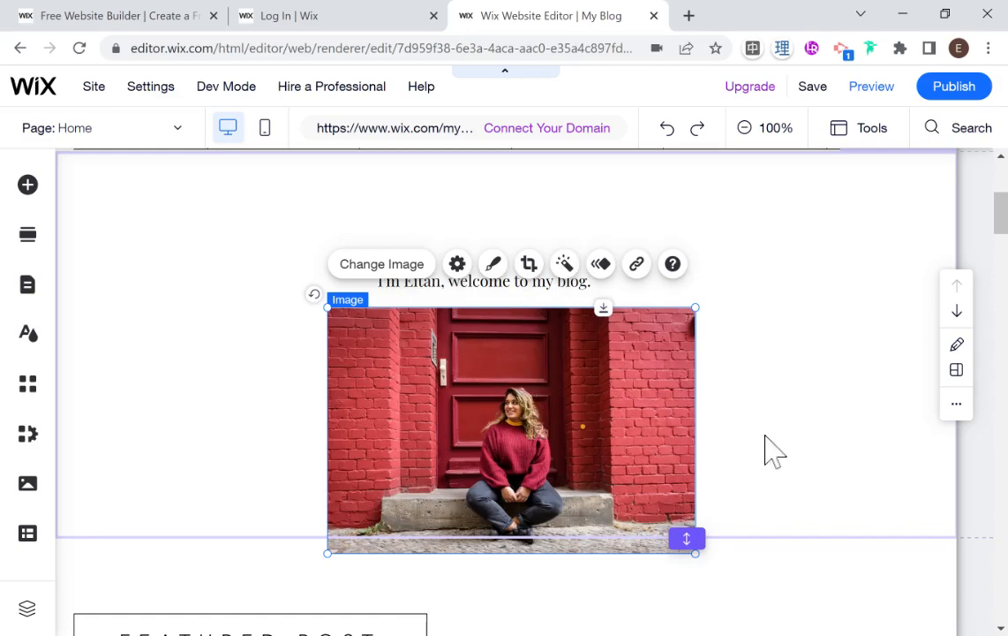
Move the welcome text higher in the section and shift the image up to just beneath it
scroll(773, 450, "up", 2)
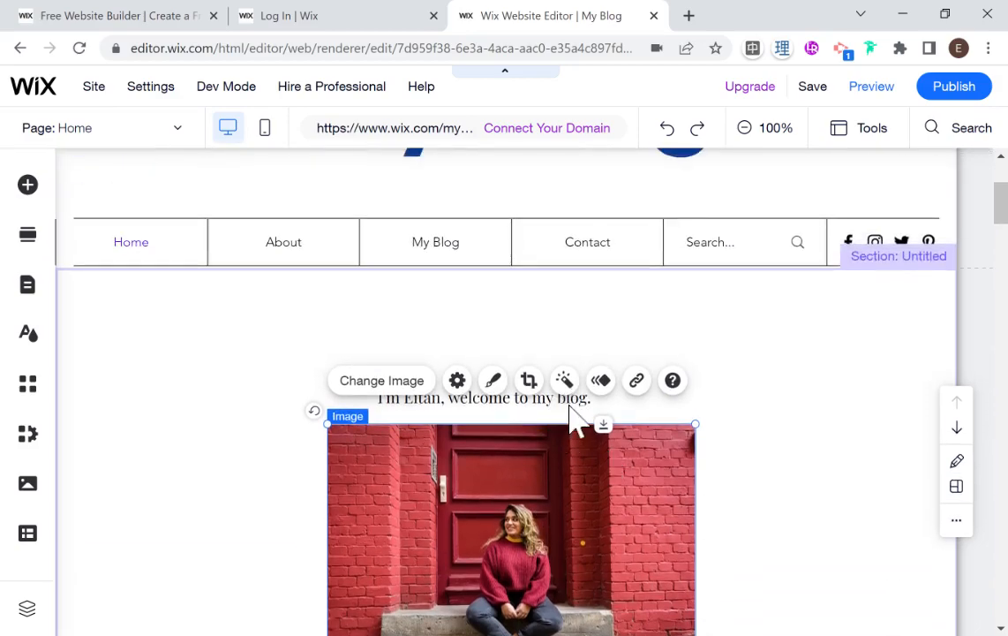
left_click(551, 402)
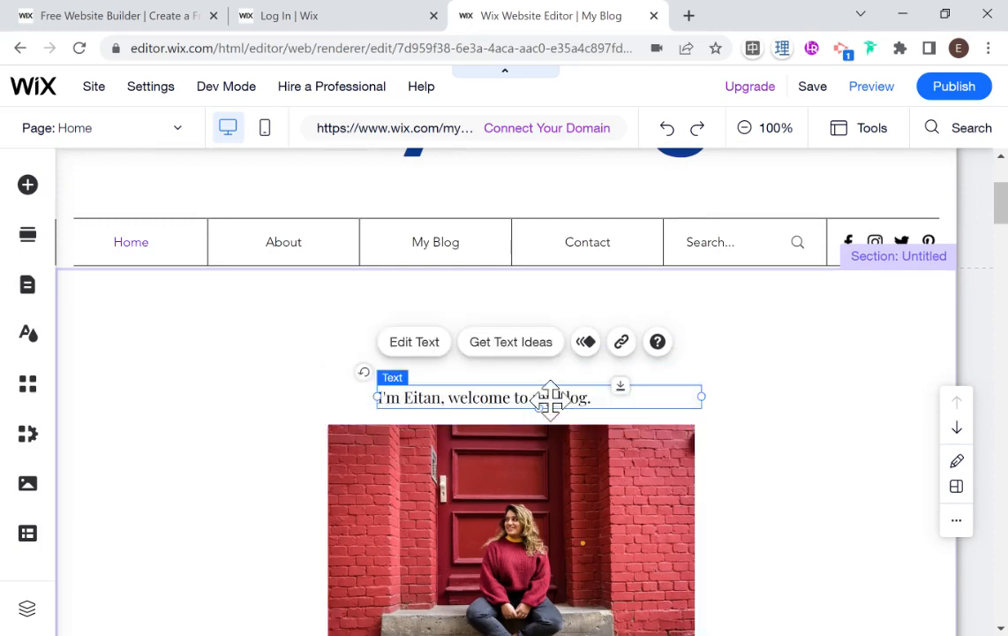
left_click_drag(547, 399, 545, 349)
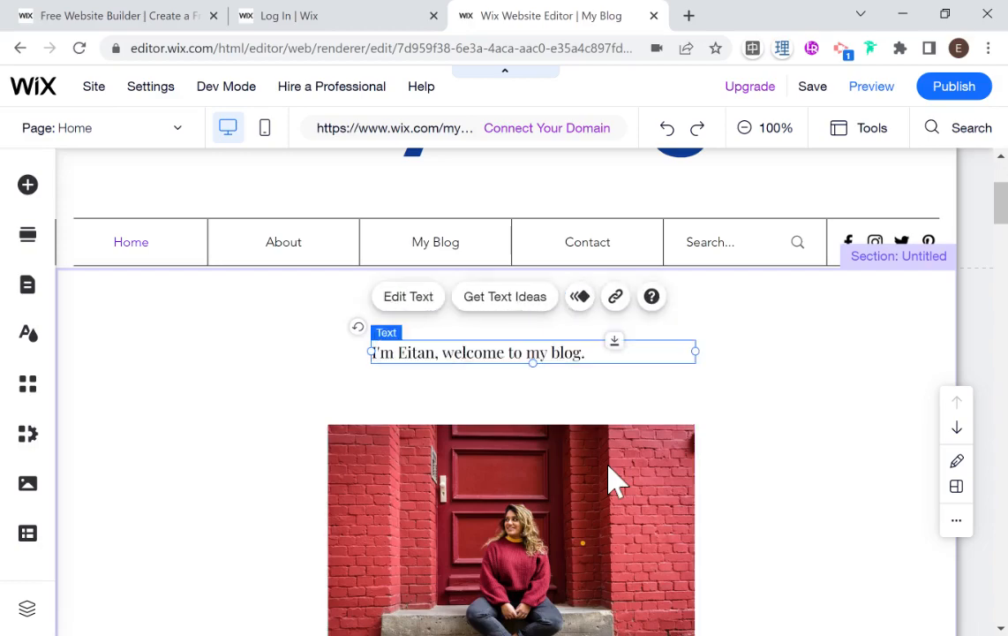
left_click(569, 484)
left_click_drag(568, 455, 573, 432)
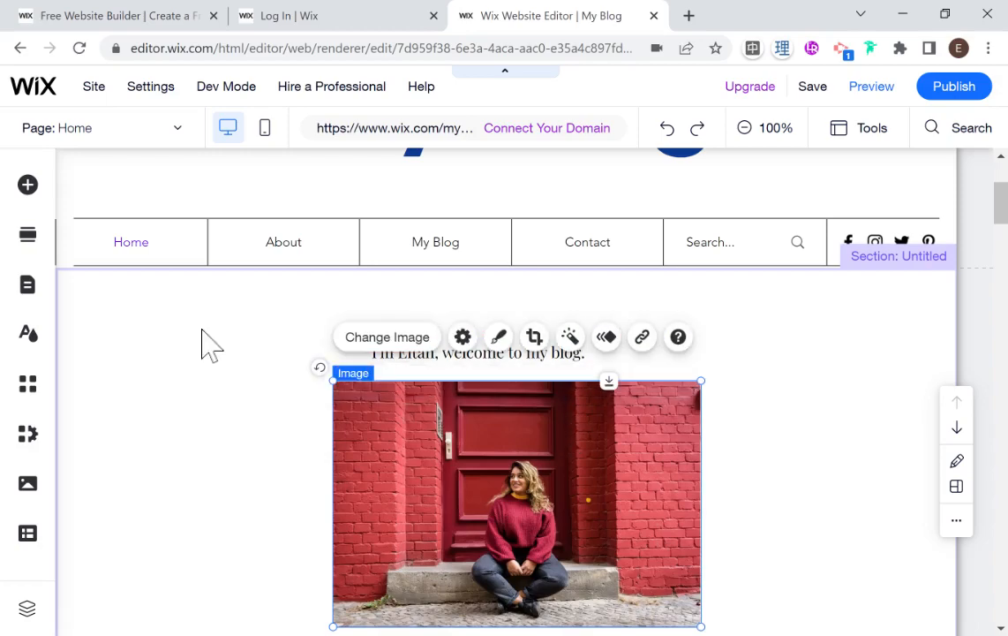
Review the Home page's header, navigation menu and new welcome section in the editor
scroll(201, 342, "down", 2)
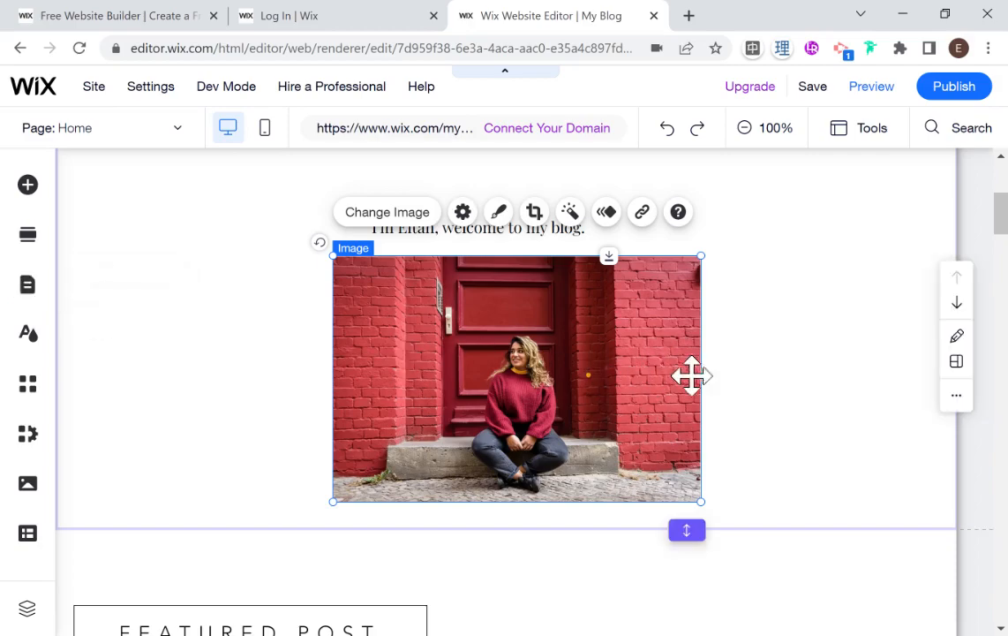
scroll(795, 393, "up", 3)
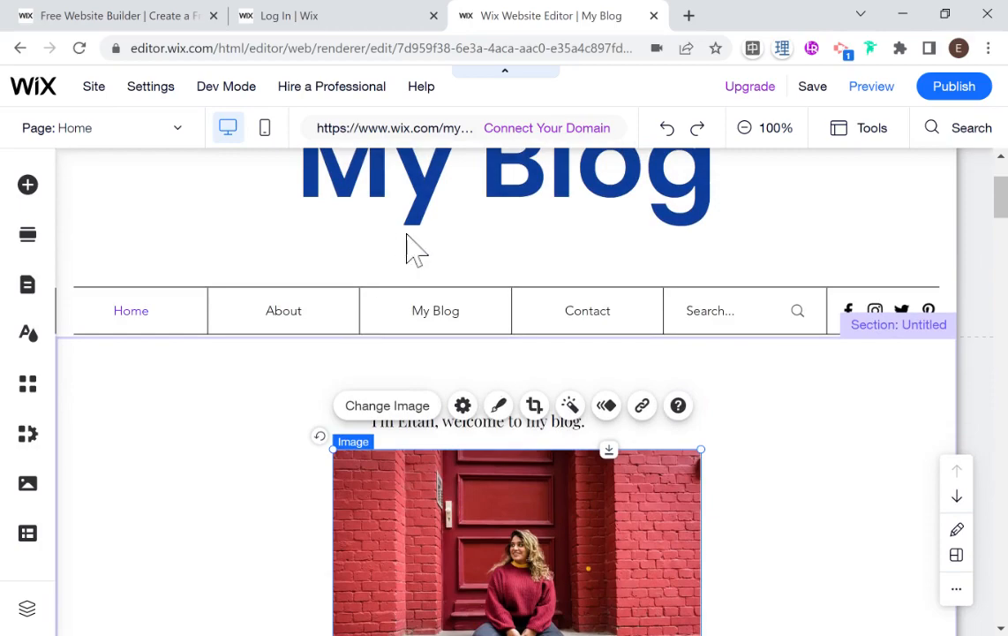
scroll(435, 256, "up", 2)
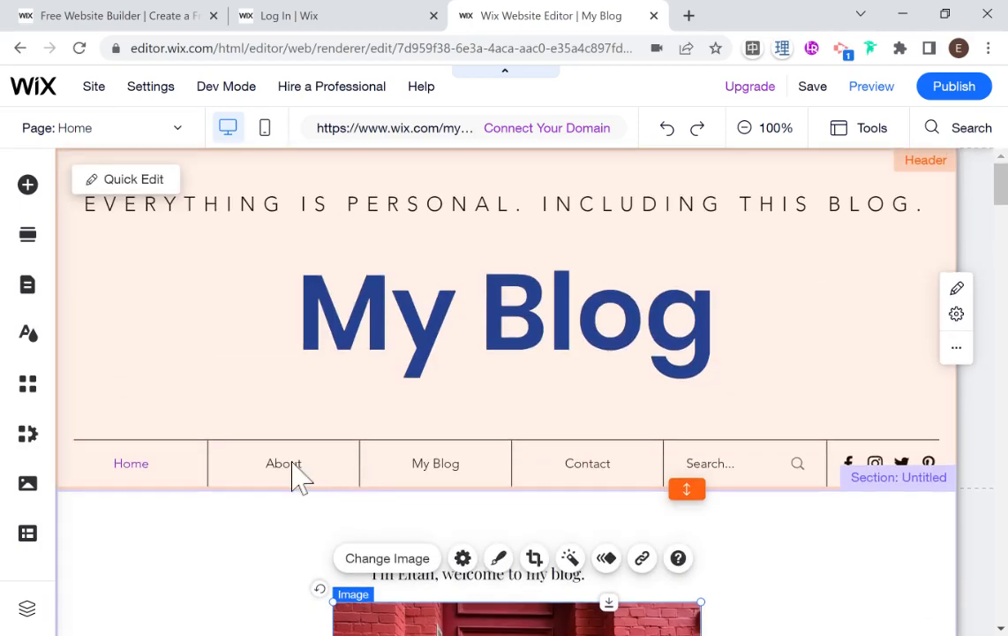
scroll(634, 328, "down", 1)
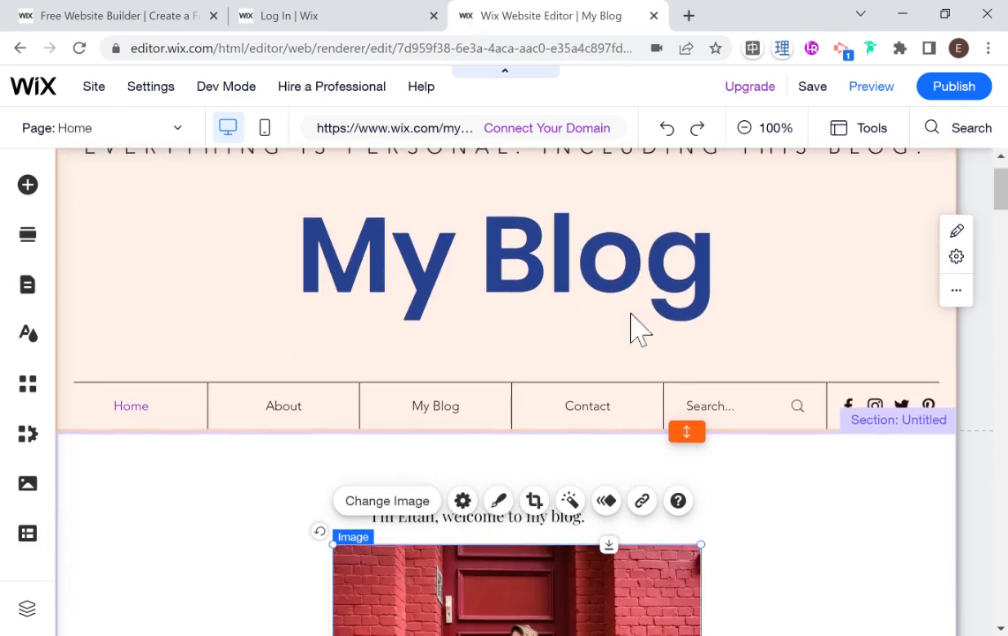
left_click(637, 280)
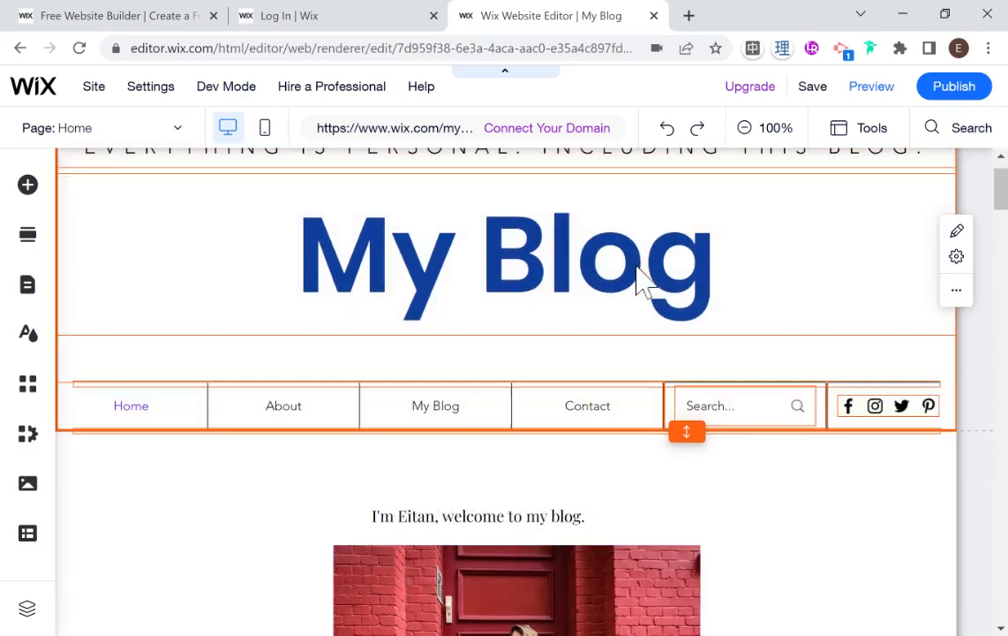
scroll(716, 292, "down", 2)
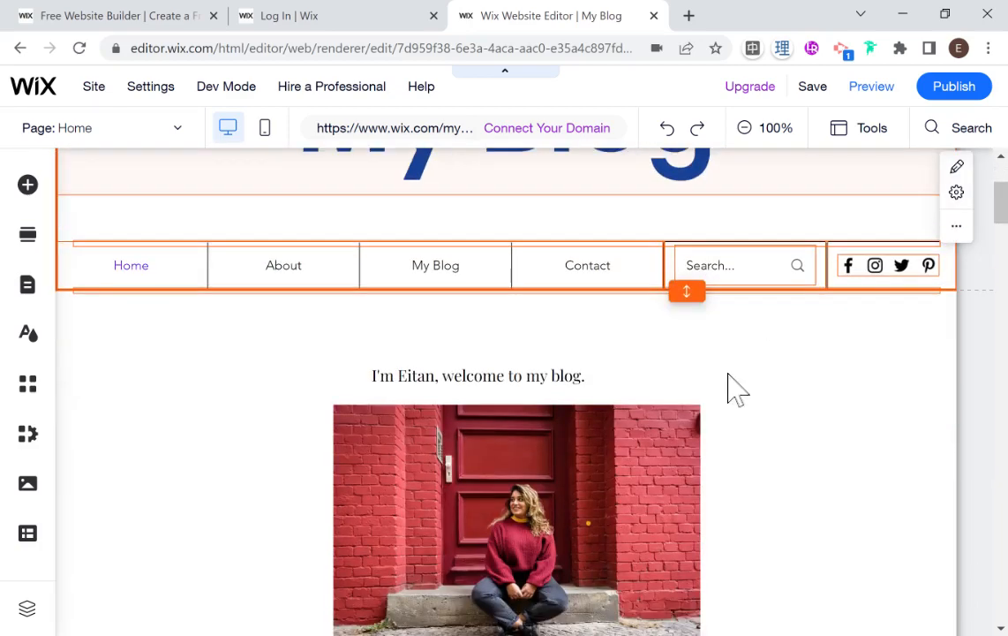
scroll(799, 366, "down", 2)
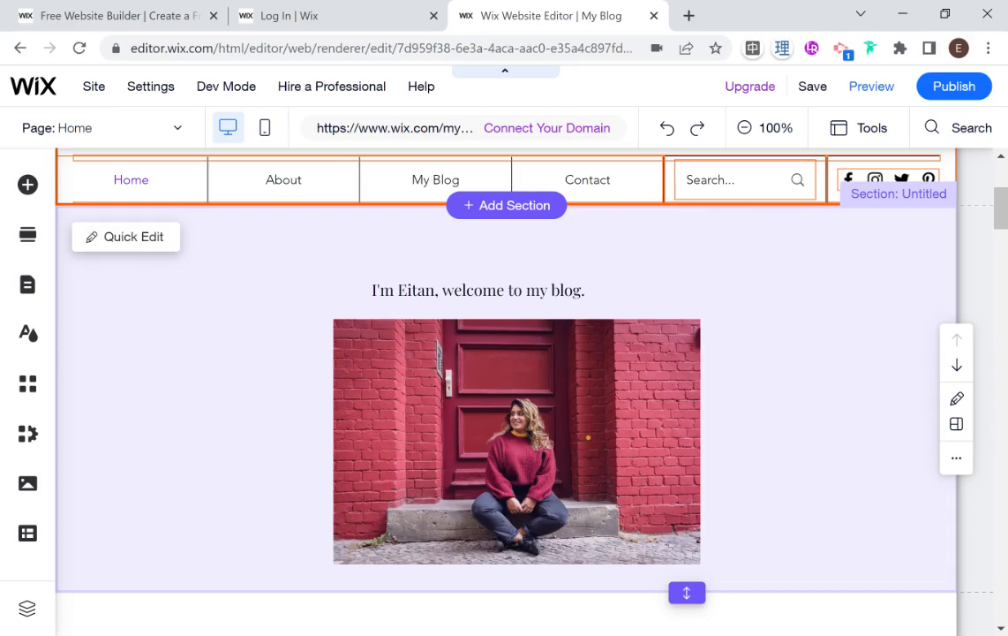
scroll(603, 333, "down", 1)
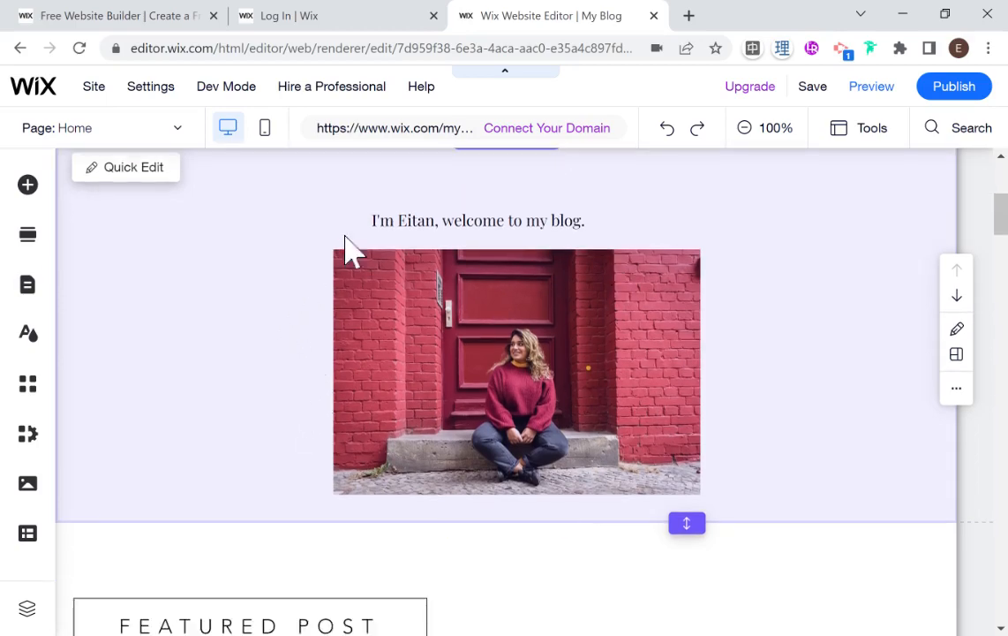
scroll(777, 238, "up", 1)
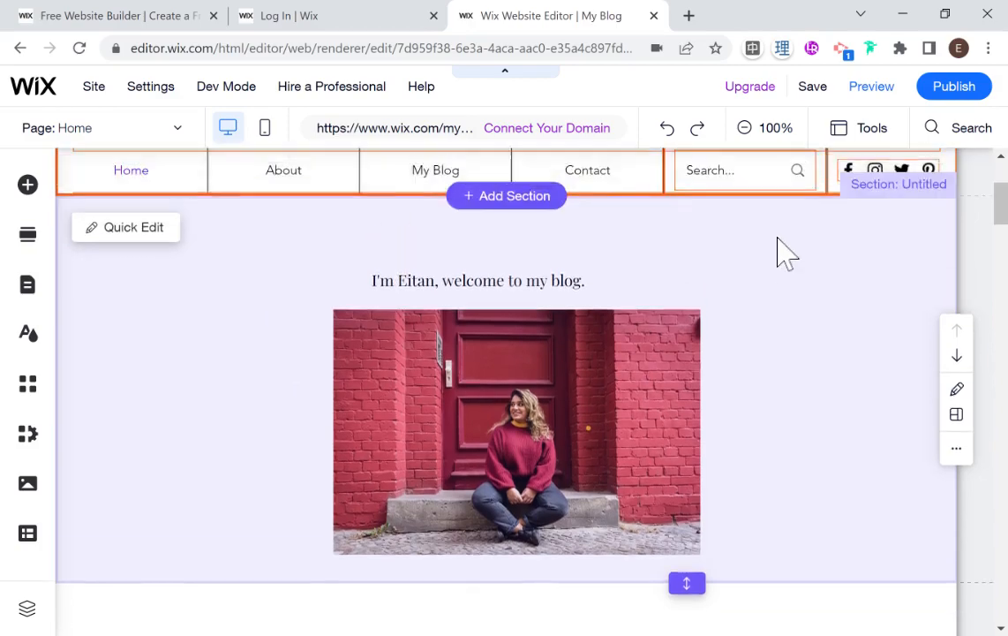
scroll(785, 253, "up", 2)
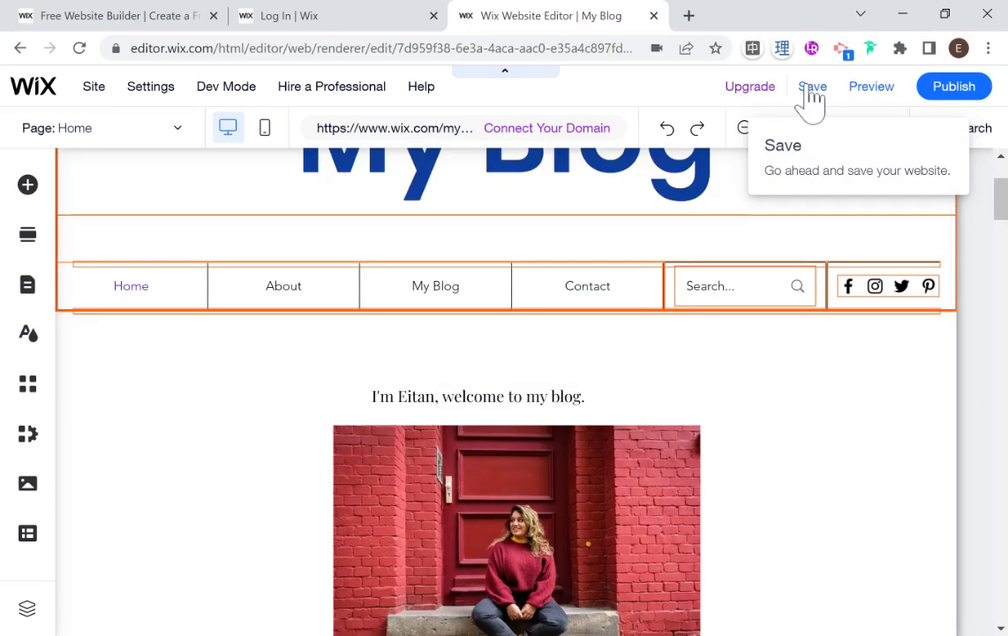
Save the site under the free Wix.com domain with the address ending my-blog, and dismiss the saved-site dialog
left_click(810, 91)
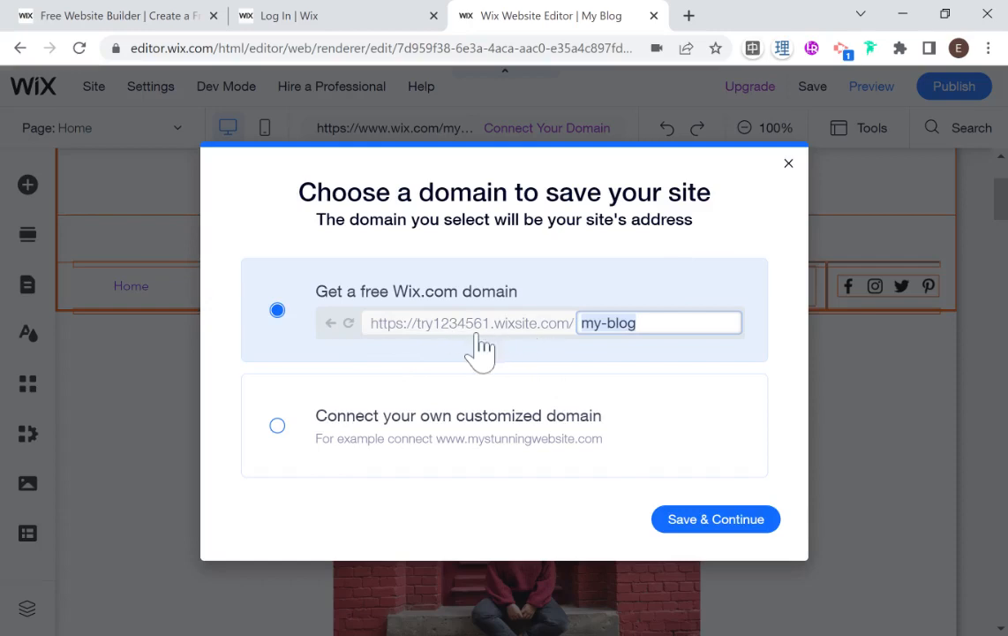
left_click(425, 324)
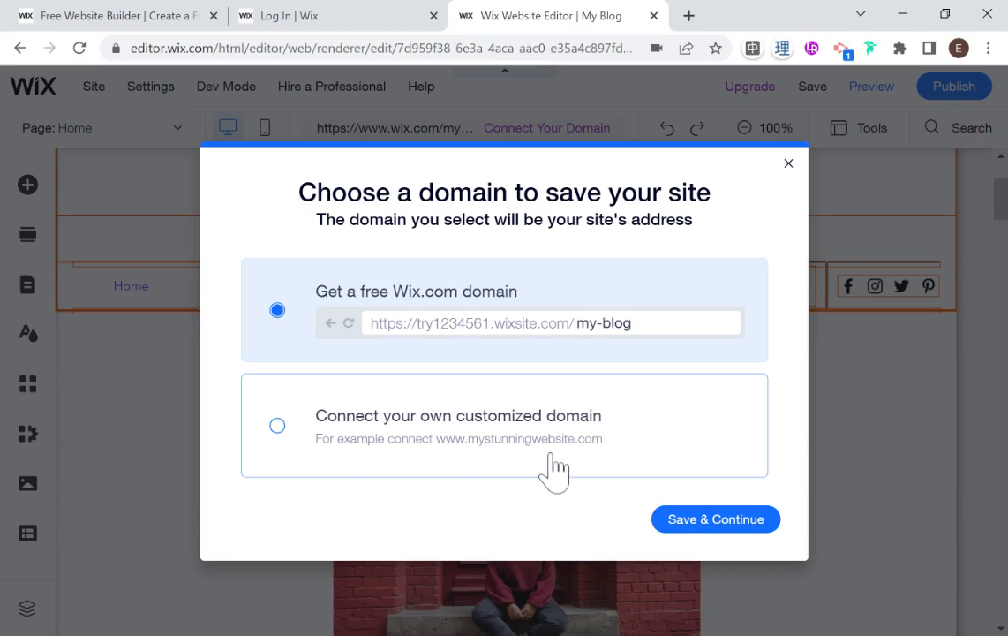
left_click(738, 523)
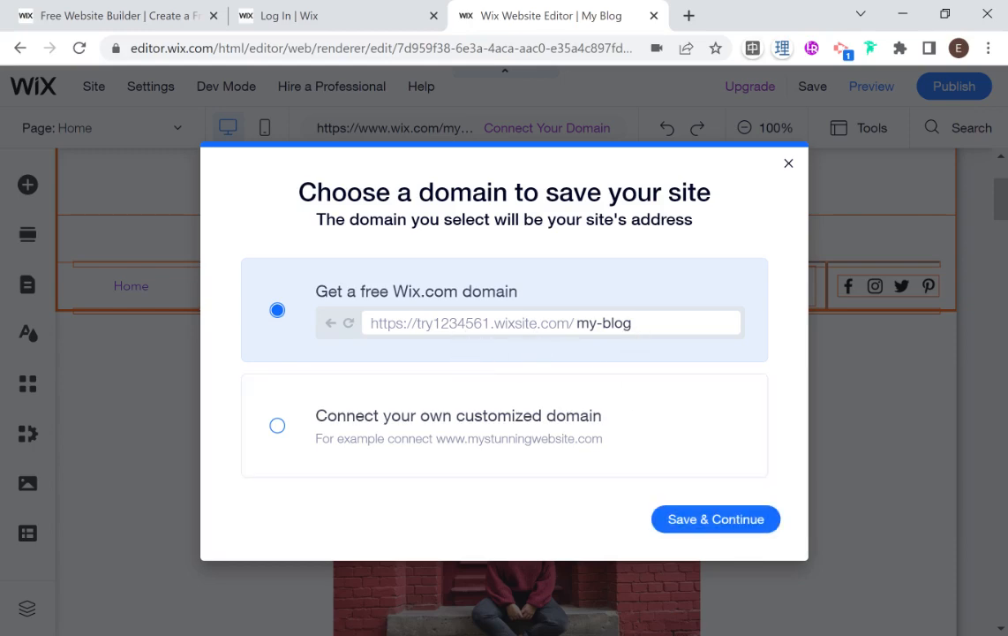
left_click(691, 530)
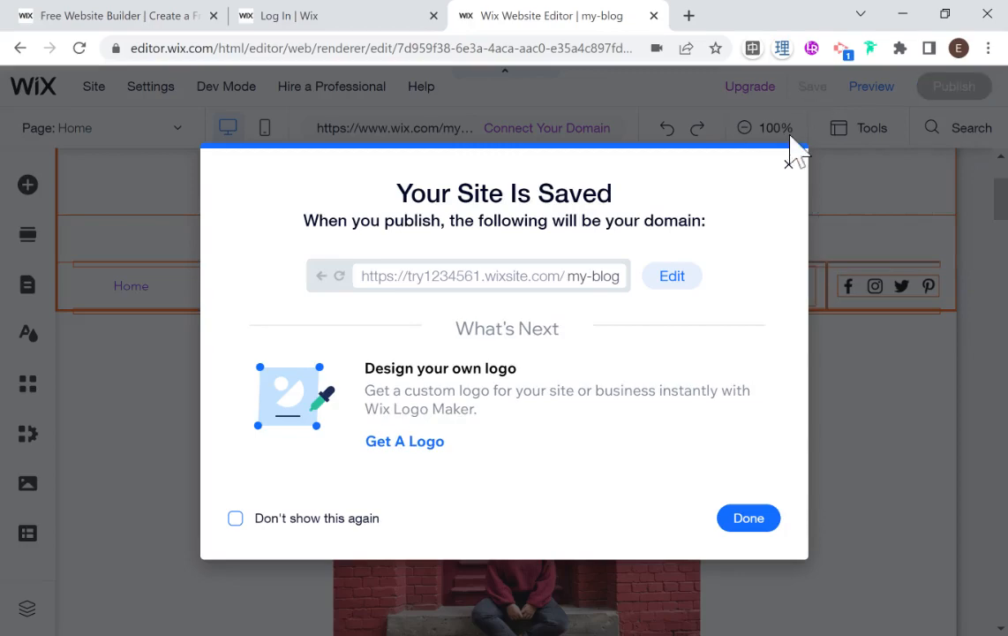
left_click(788, 167)
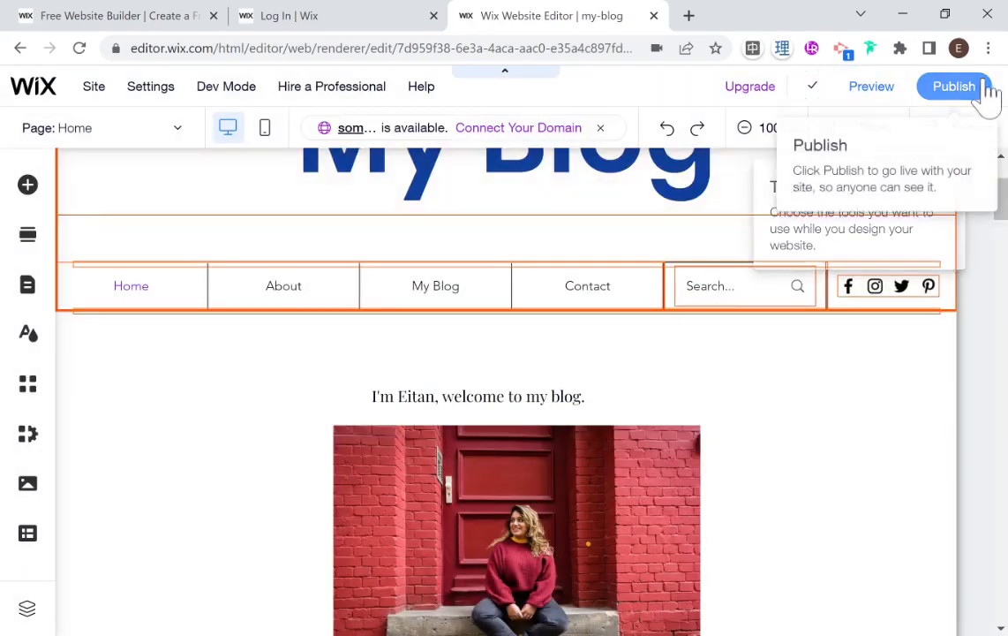
Preview the site and examine the Home page's header, welcome section, Featured Post area, subscription form and sidebar
left_click(881, 88)
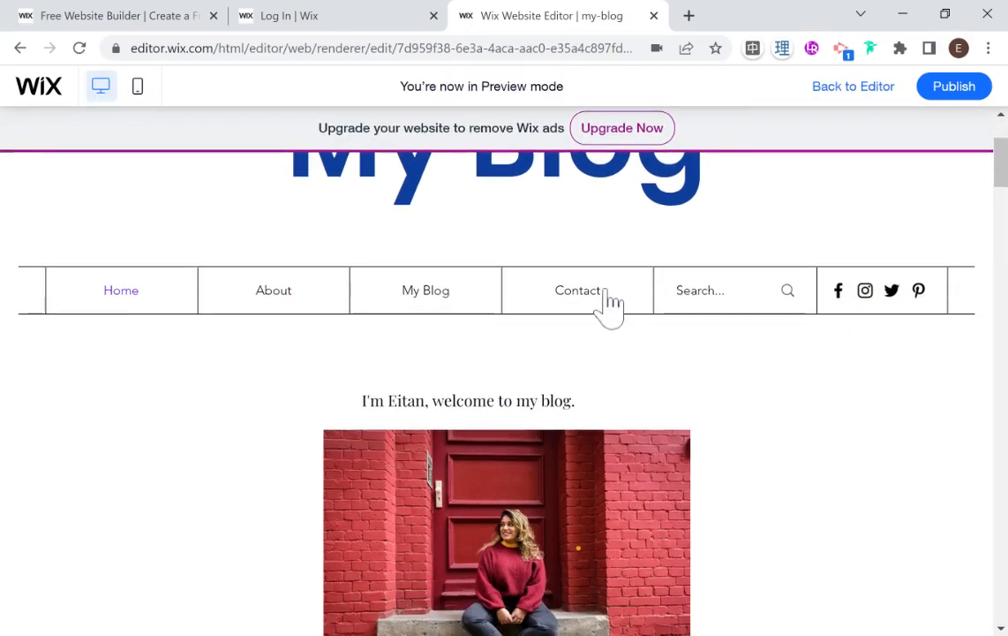
scroll(607, 305, "down", 10)
scroll(607, 305, "up", 10)
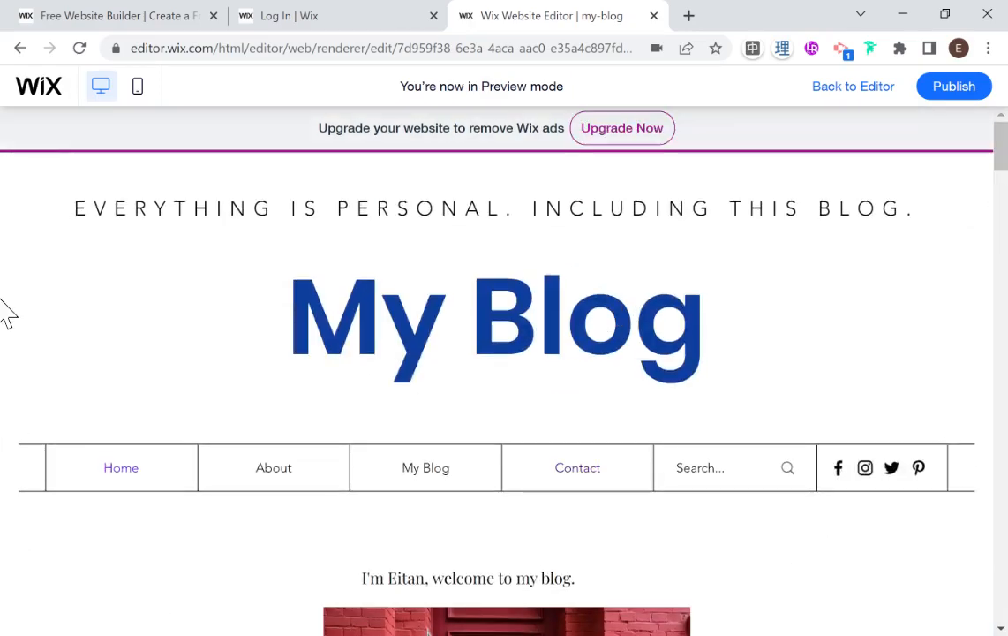
scroll(533, 308, "down", 15)
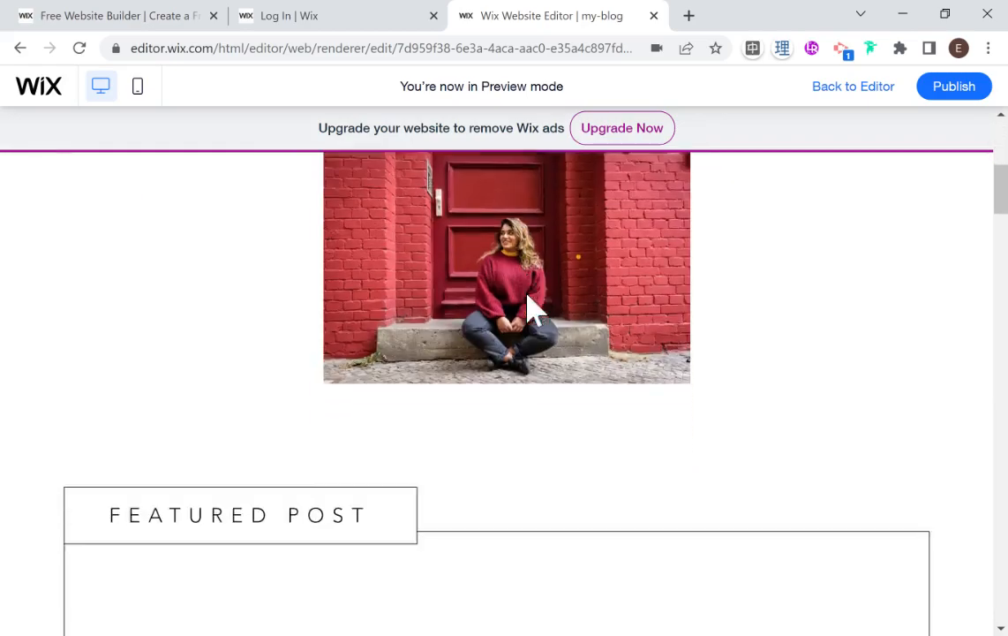
scroll(558, 316, "down", 20)
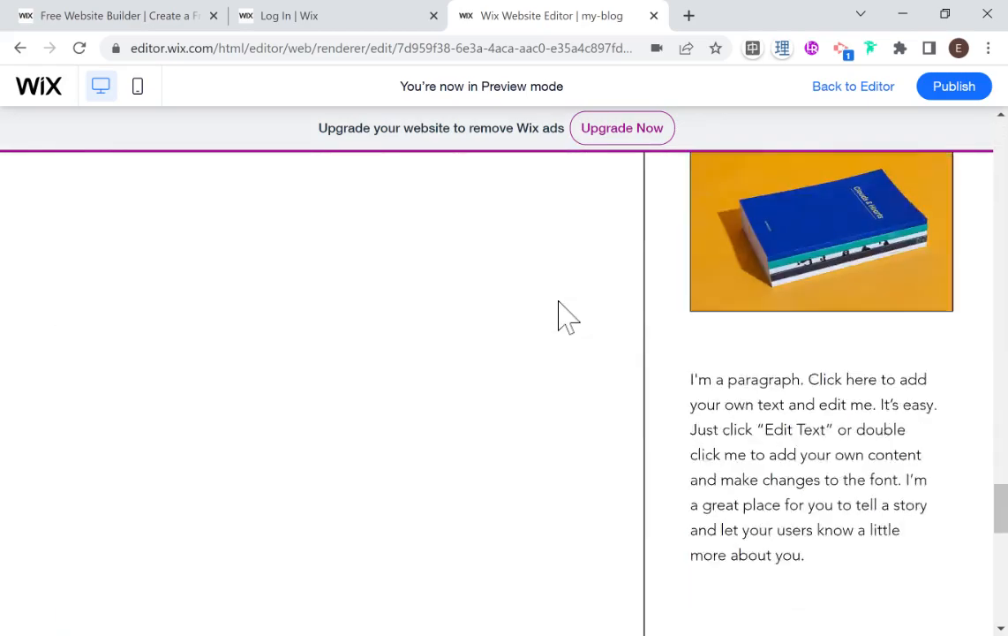
scroll(558, 317, "up", 20)
scroll(558, 316, "up", 15)
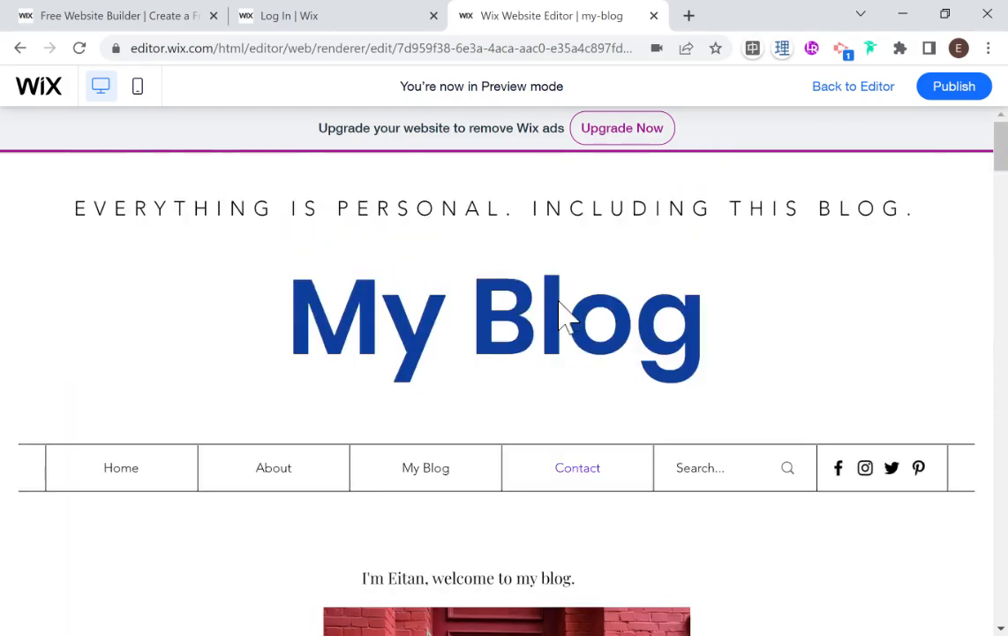
scroll(567, 322, "down", 3)
scroll(581, 333, "up", 3)
scroll(581, 333, "down", 5)
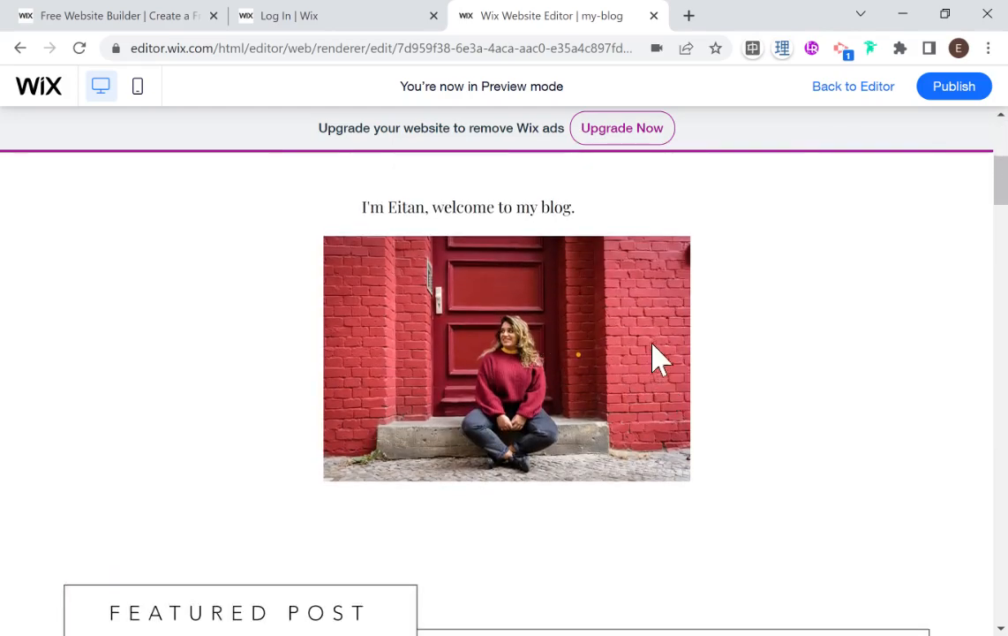
scroll(611, 353, "down", 5)
scroll(720, 389, "down", 10)
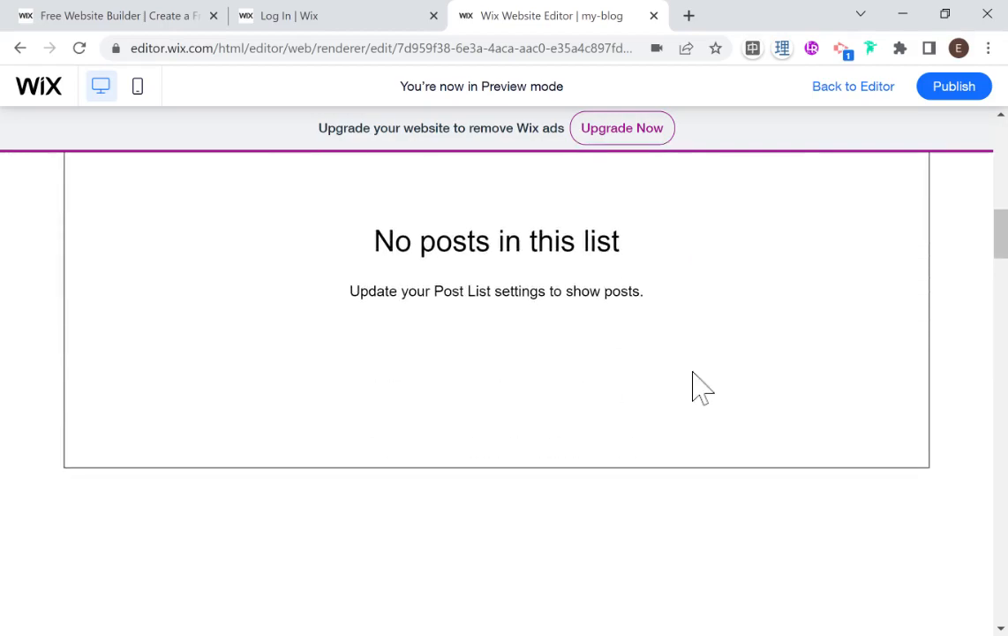
scroll(706, 379, "up", 20)
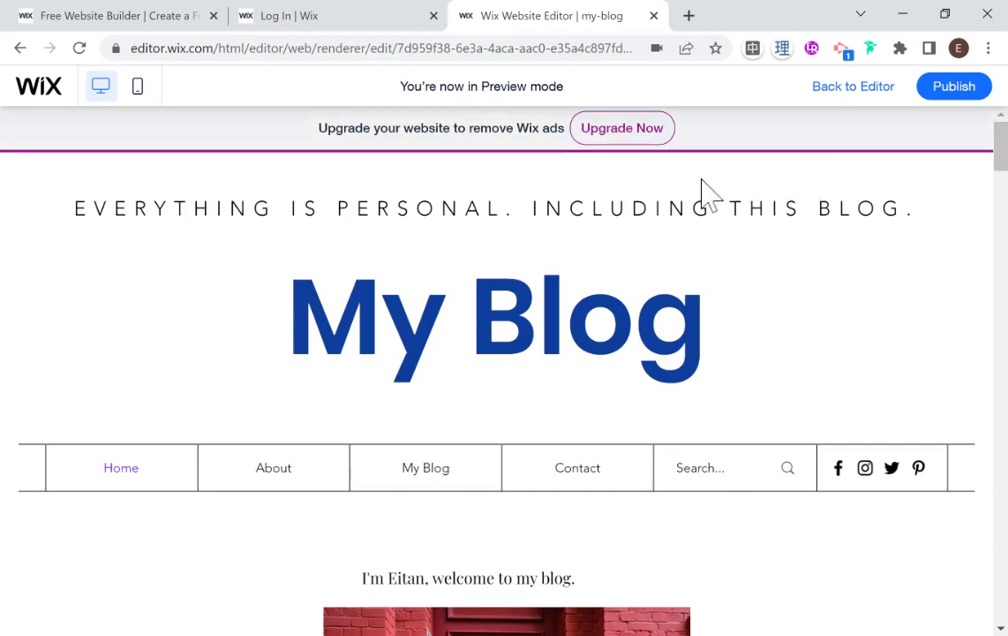
scroll(731, 191, "down", 5)
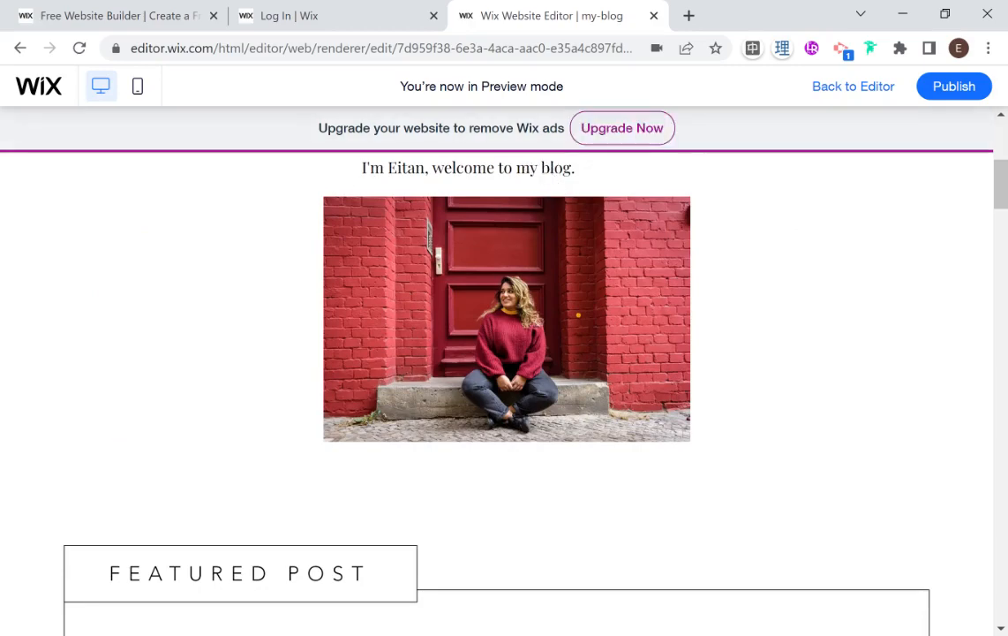
scroll(545, 169, "down", 3)
scroll(549, 181, "down", 6)
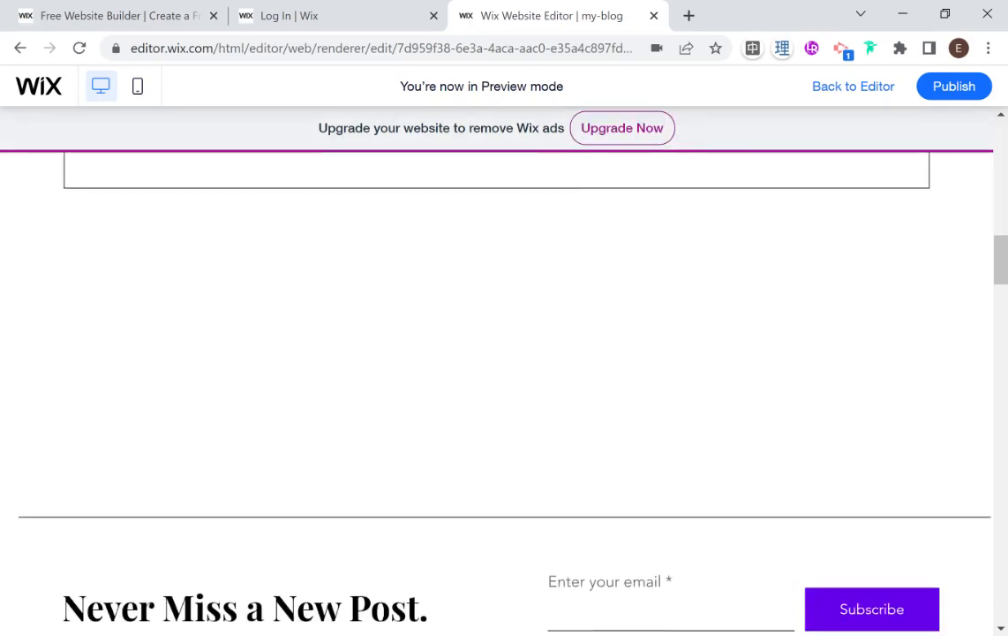
scroll(604, 284, "up", 13)
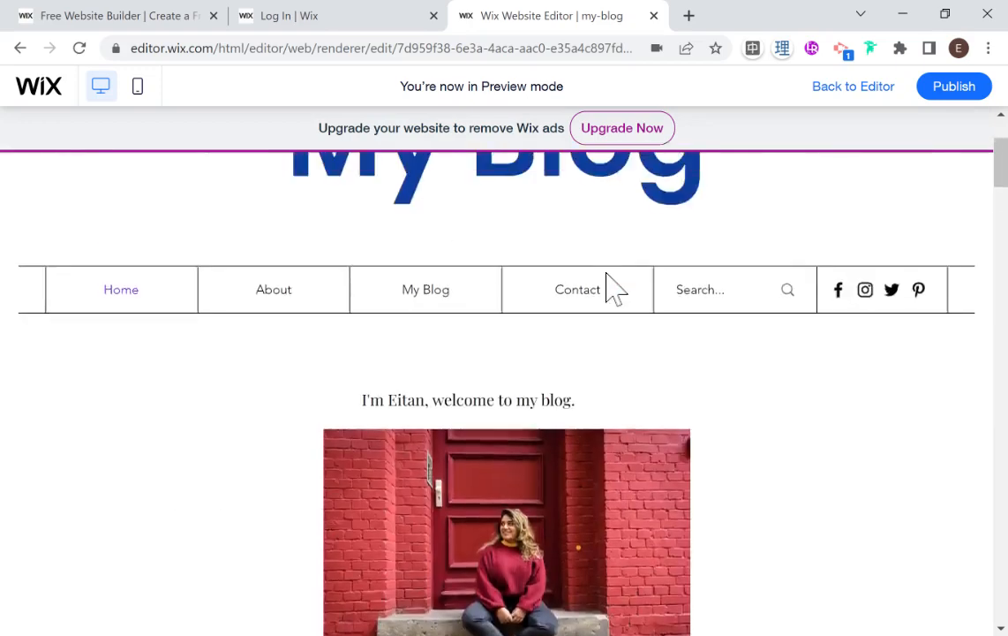
scroll(615, 286, "up", 2)
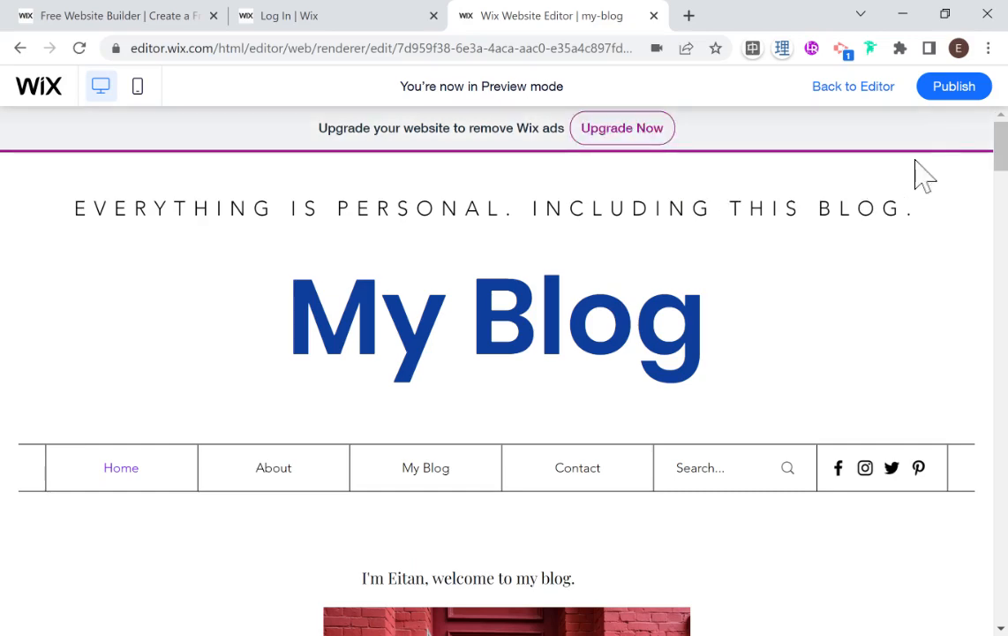
Publish the site and open its live version
left_click(955, 88)
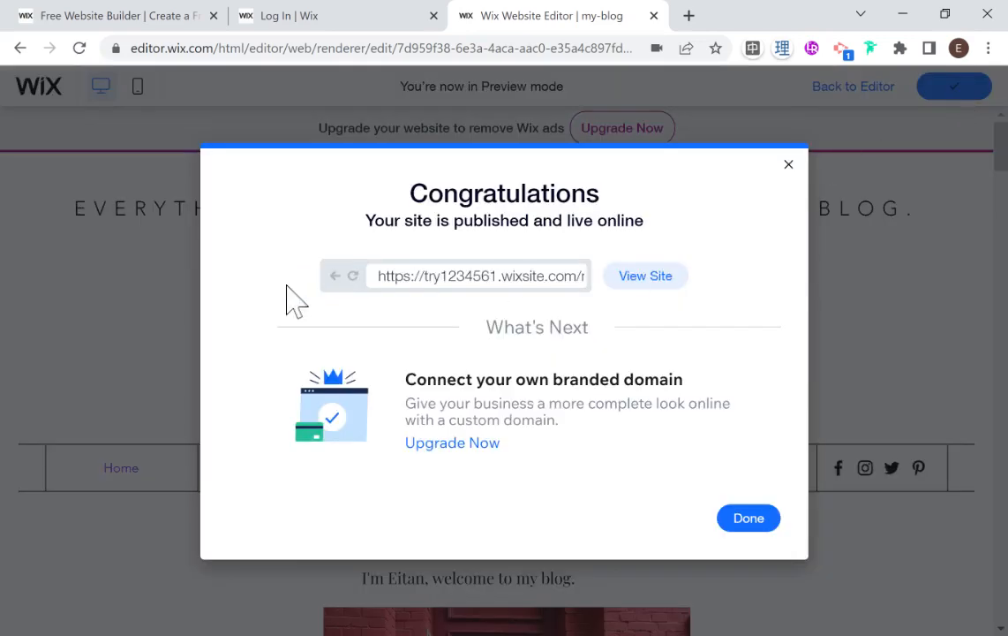
left_click(631, 278)
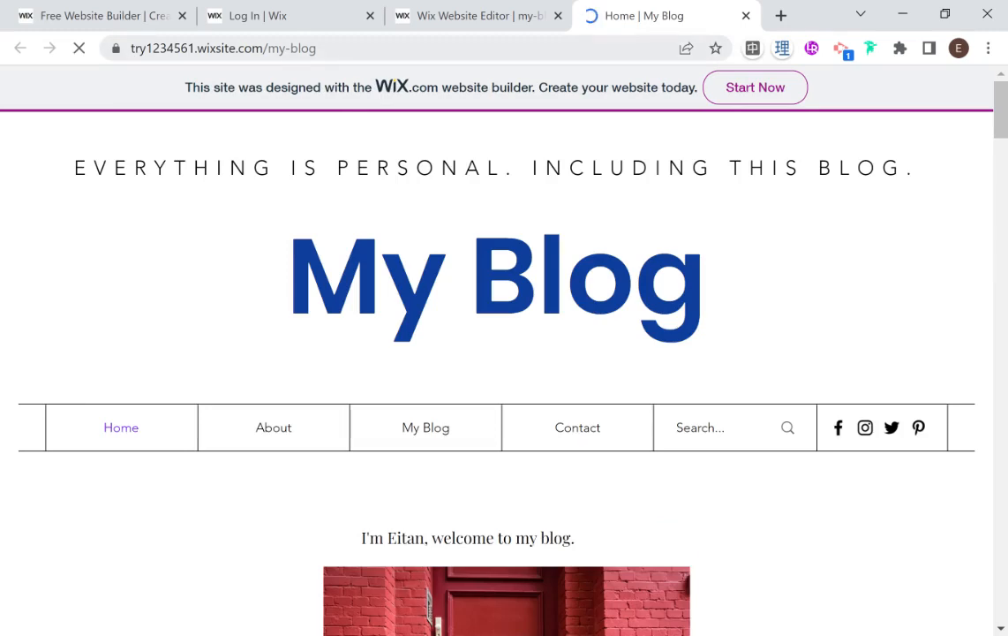
Look through the live Home page, from the header and welcome section to the Featured Post area and blog post list
scroll(543, 212, "down", 2)
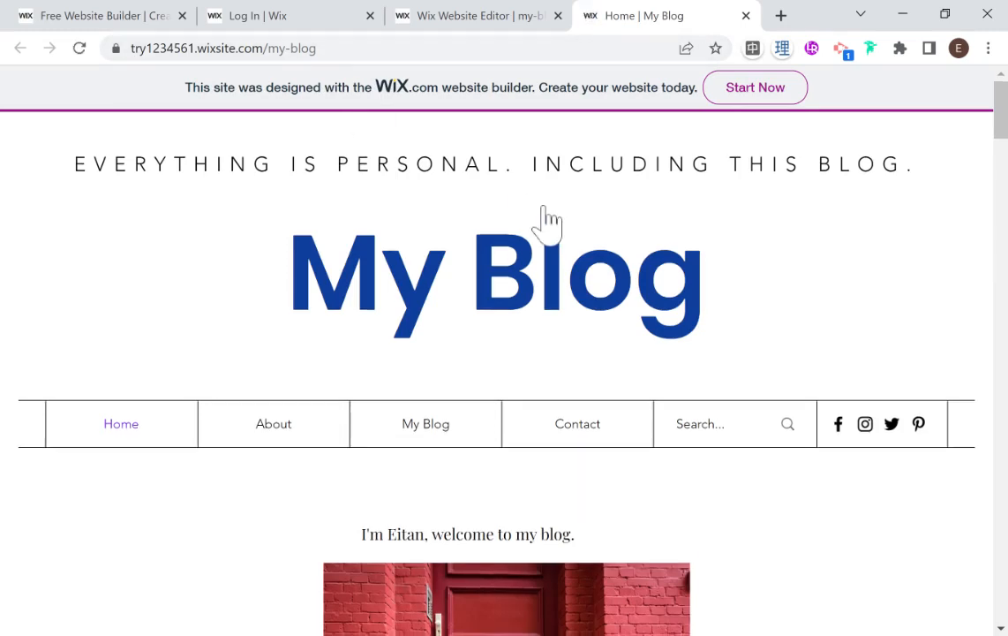
scroll(545, 221, "down", 14)
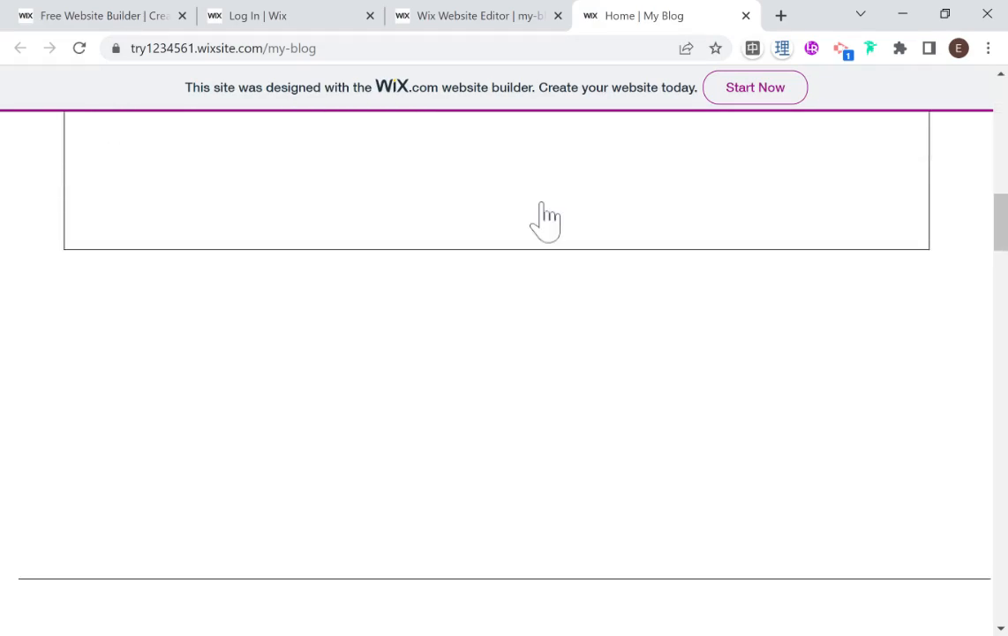
scroll(545, 220, "down", 8)
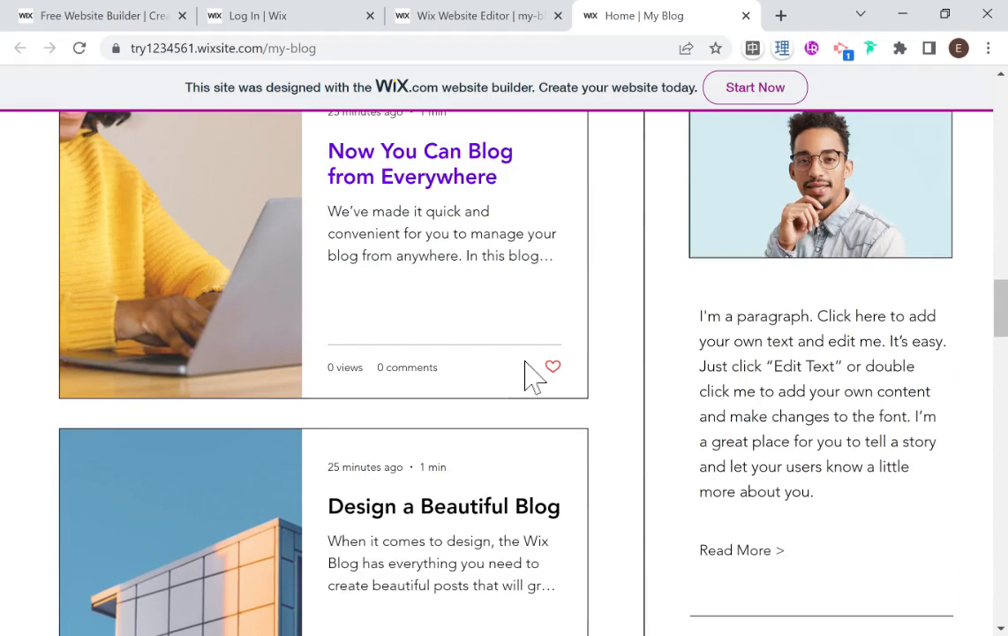
scroll(525, 353, "up", 20)
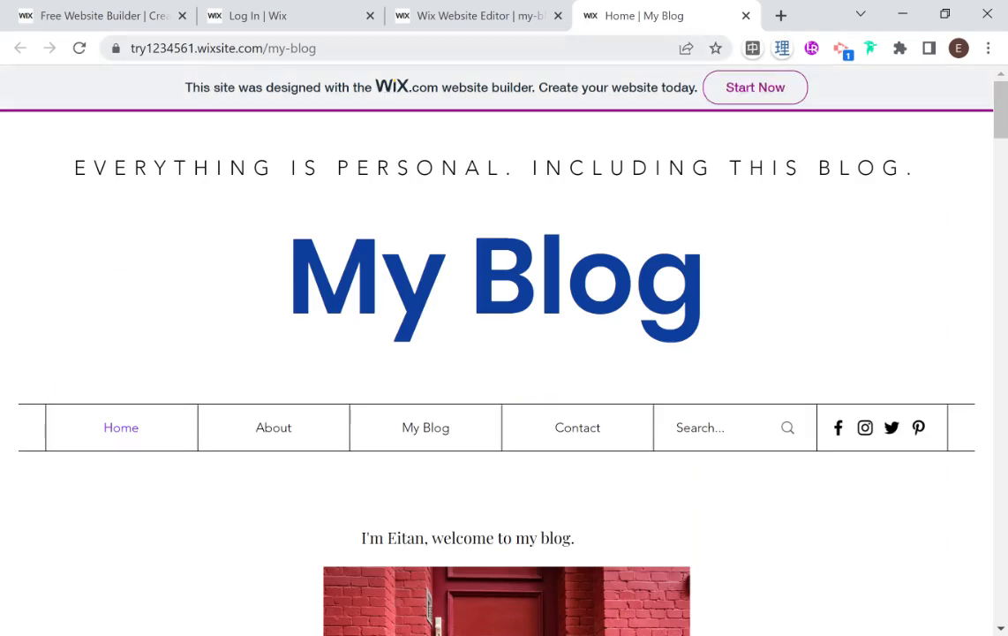
scroll(633, 212, "down", 2)
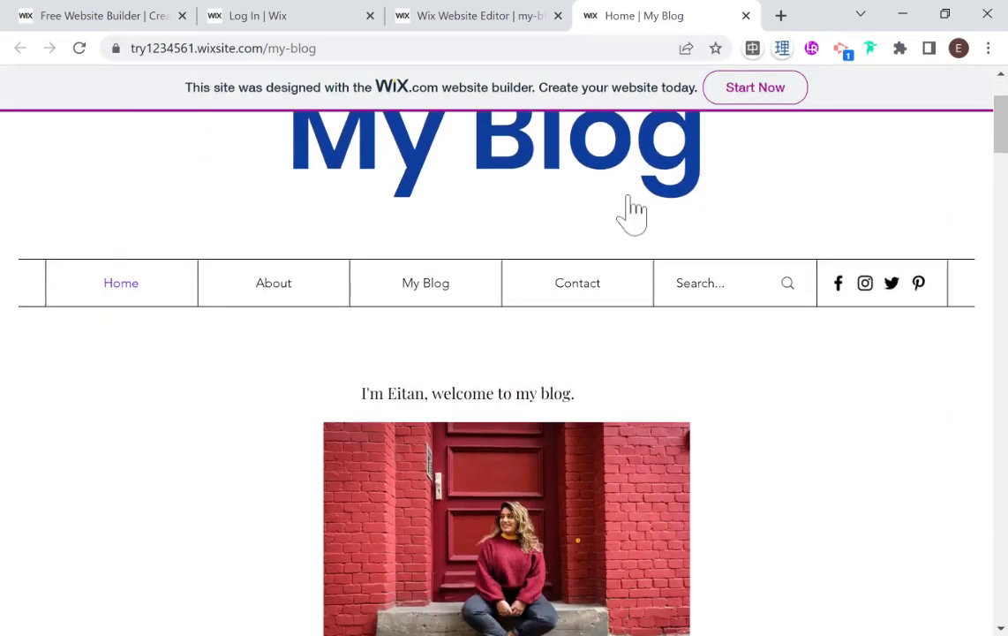
scroll(632, 212, "down", 10)
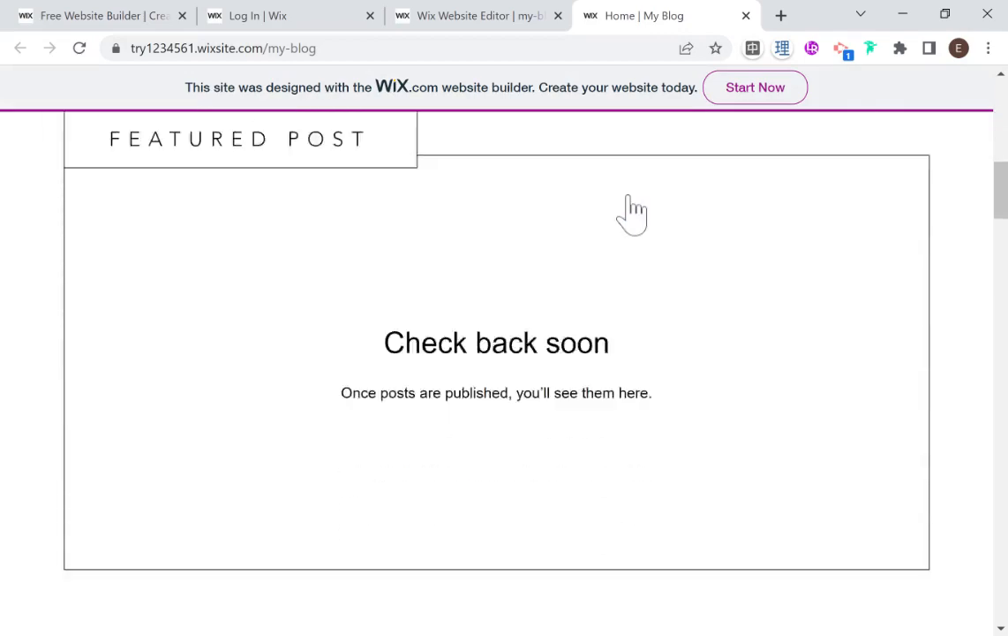
Look through the live Home page from the Featured Post area past the subscription form to the blog post list
scroll(609, 216, "down", 2)
scroll(597, 217, "up", 6)
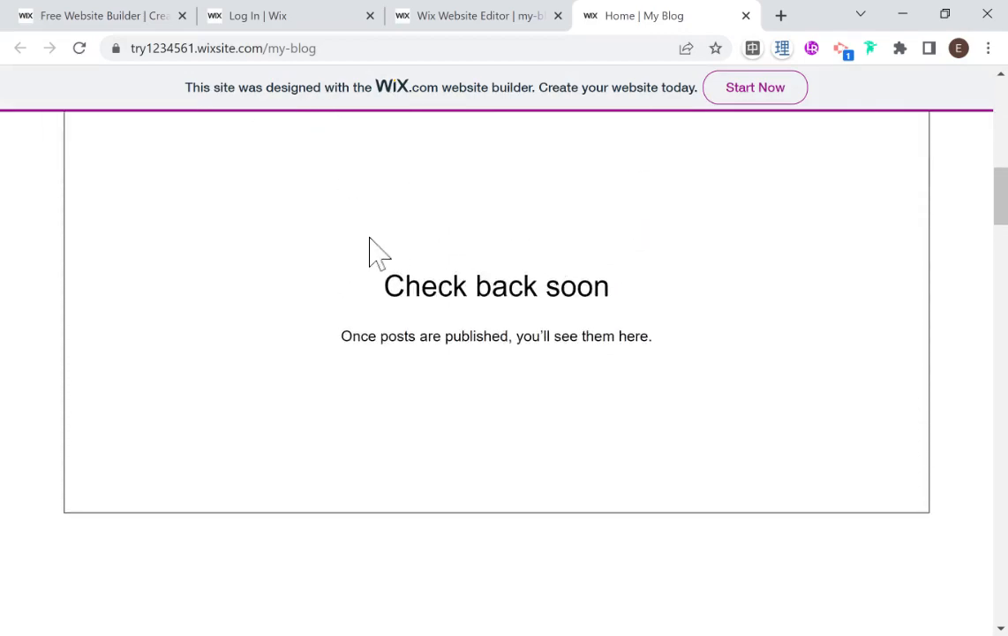
scroll(478, 278, "down", 10)
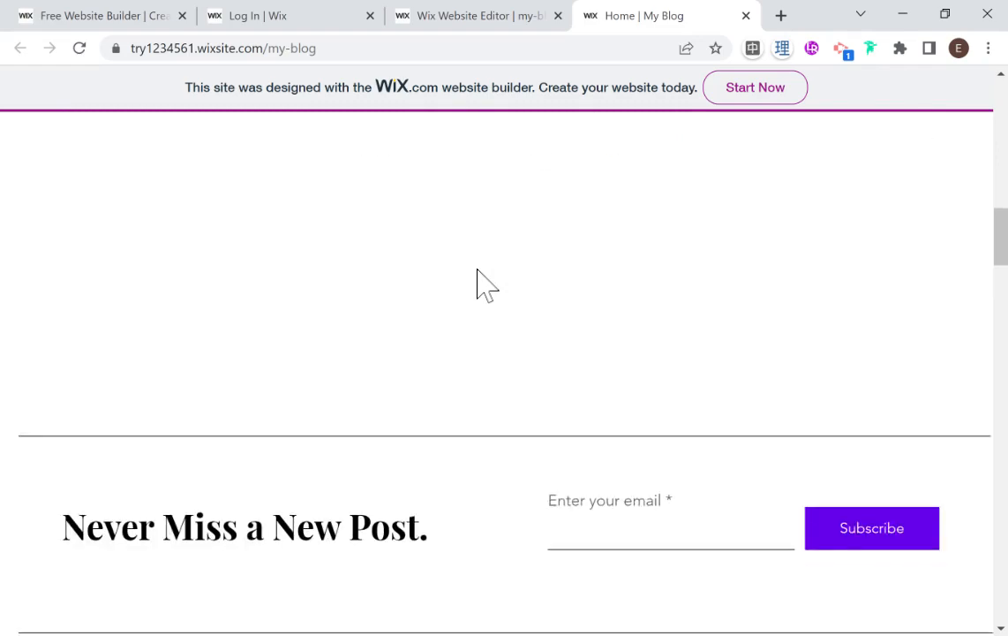
scroll(478, 282, "down", 5)
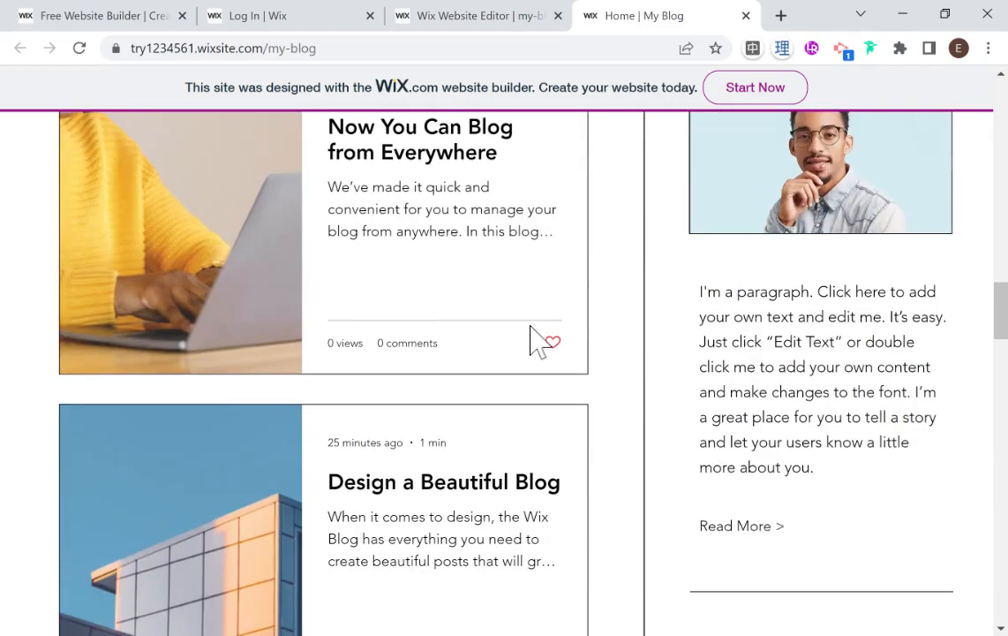
scroll(614, 282, "down", 3)
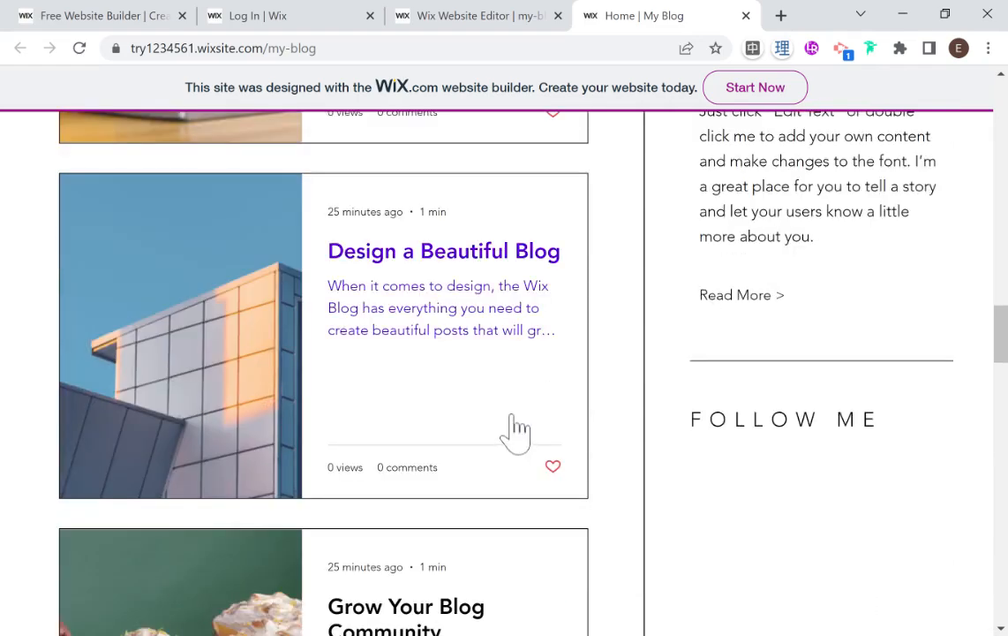
Open the "Design a Beautiful Blog" post on the live site and look through its content
left_click(465, 302)
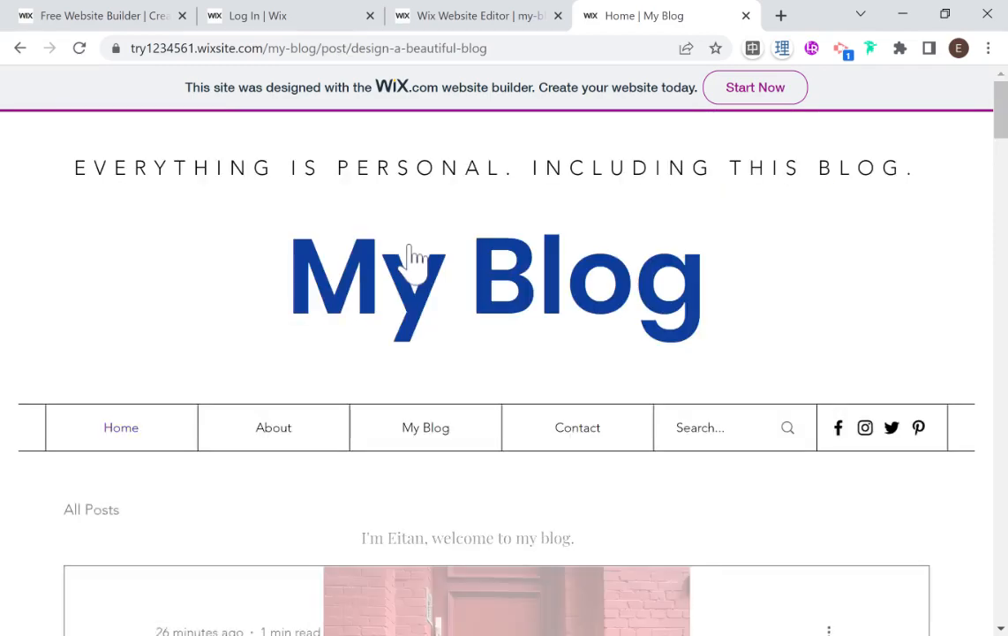
scroll(545, 282, "down", 2)
scroll(545, 274, "down", 7)
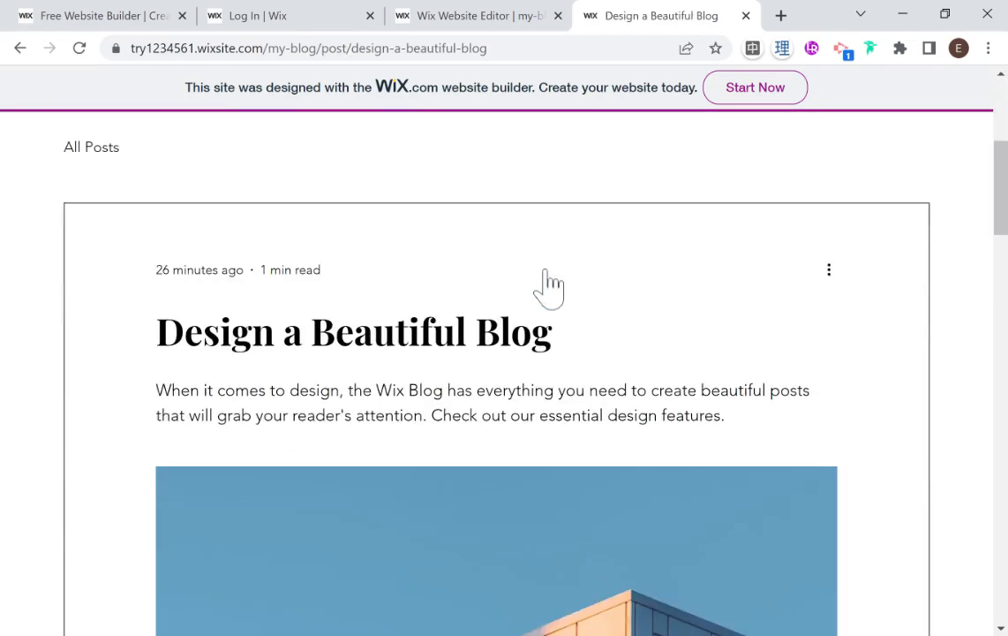
scroll(547, 283, "down", 13)
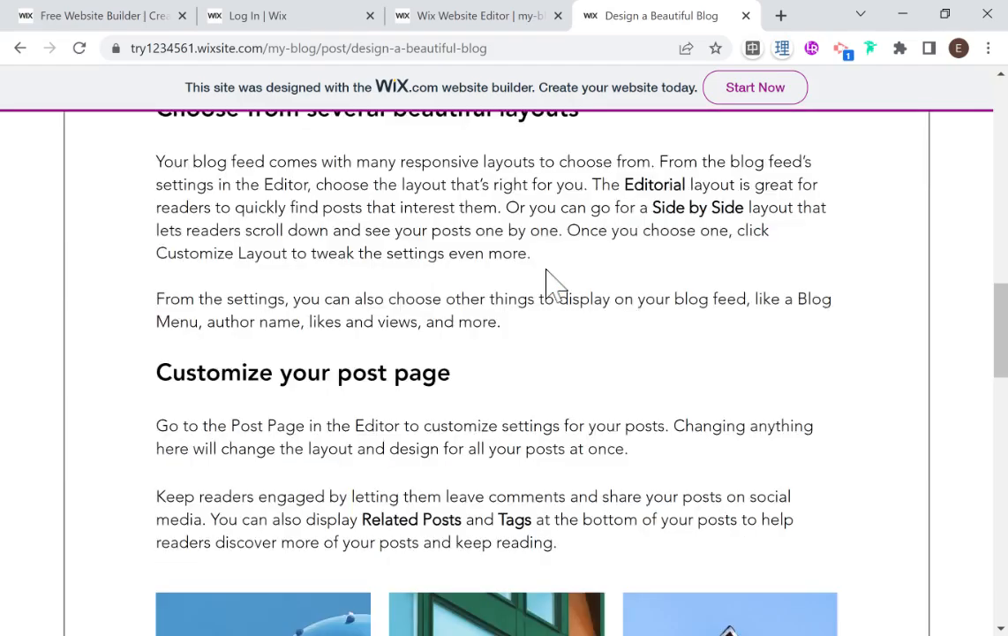
scroll(548, 282, "up", 20)
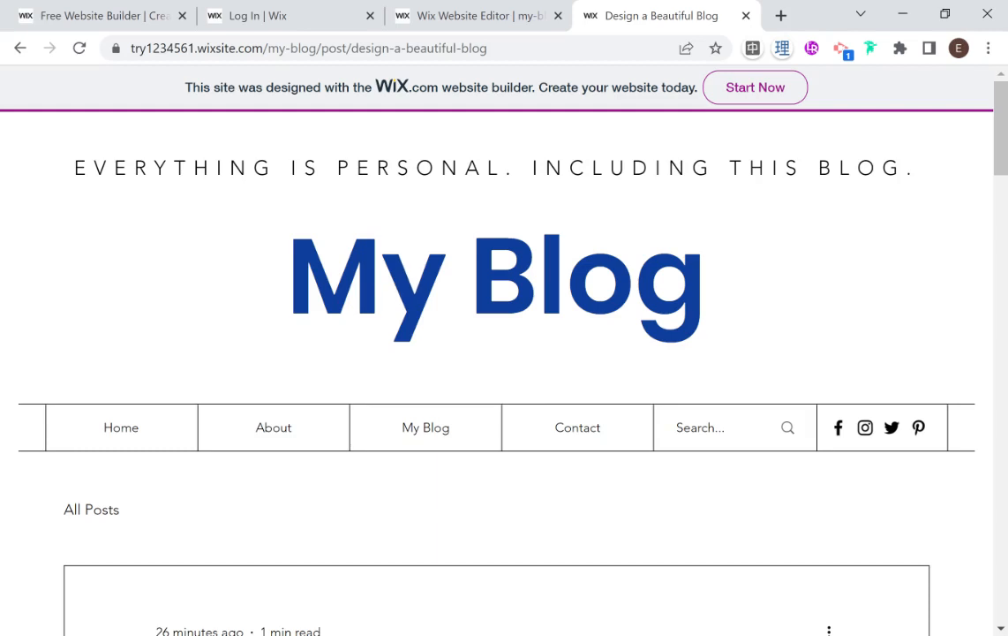
Return to the site editor, dismiss the post-publishing dialogs, and switch to the mobile editor, skipping its introduction
left_click(434, 21)
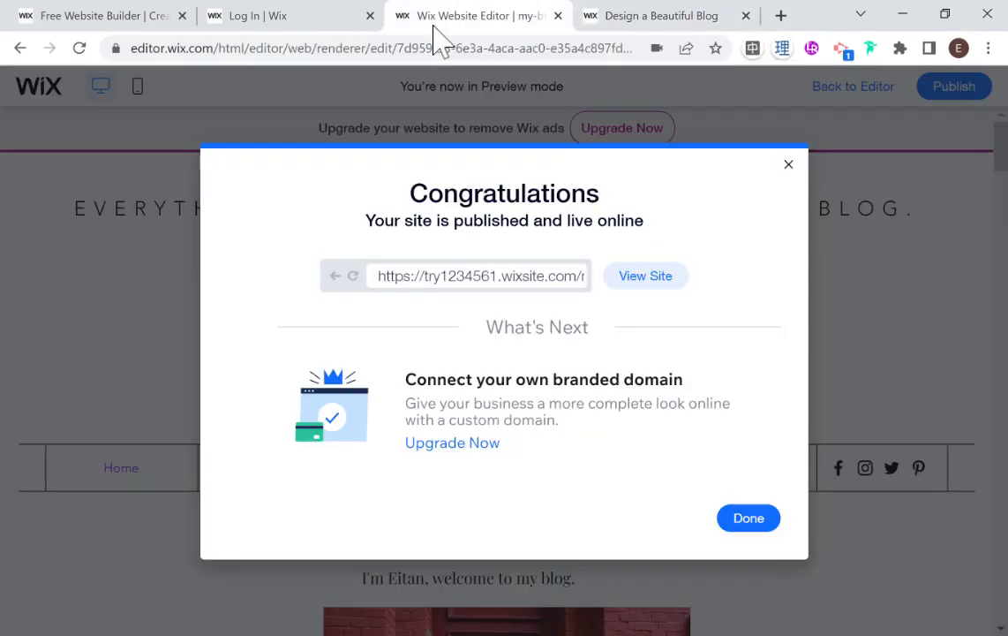
left_click(789, 165)
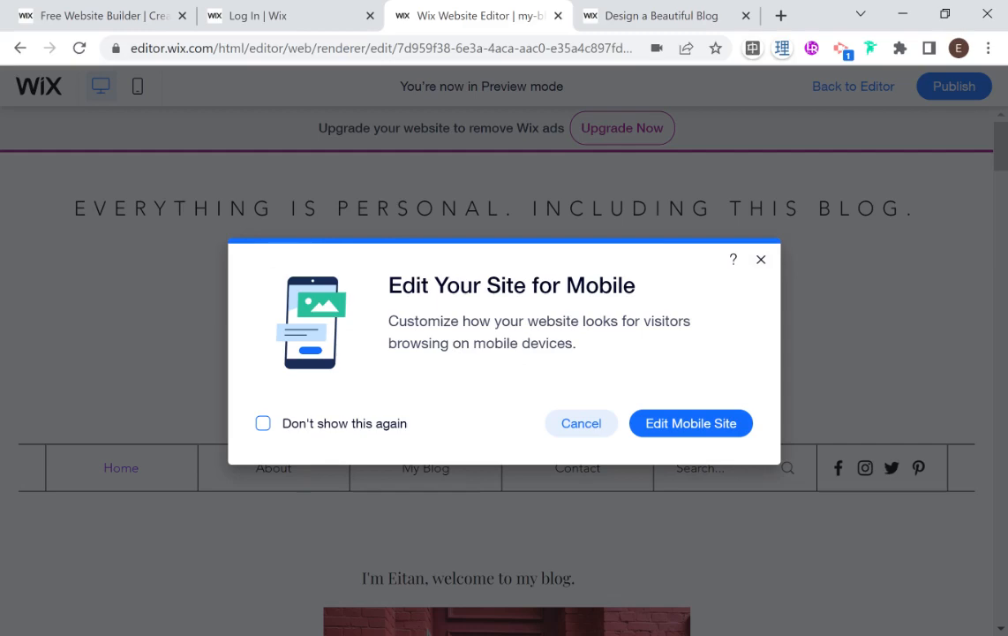
left_click(761, 259)
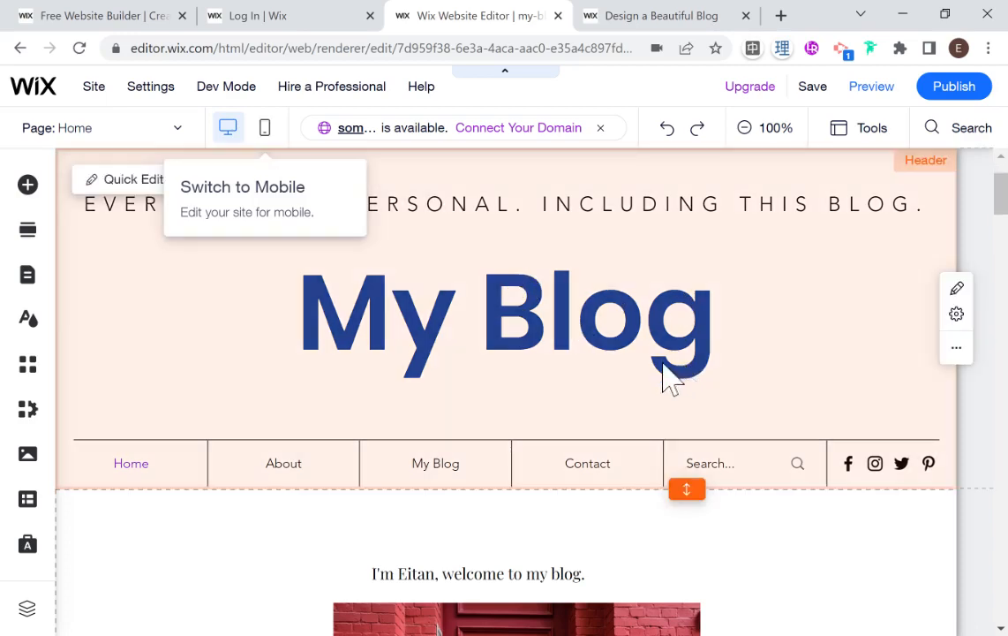
scroll(664, 366, "down", 2)
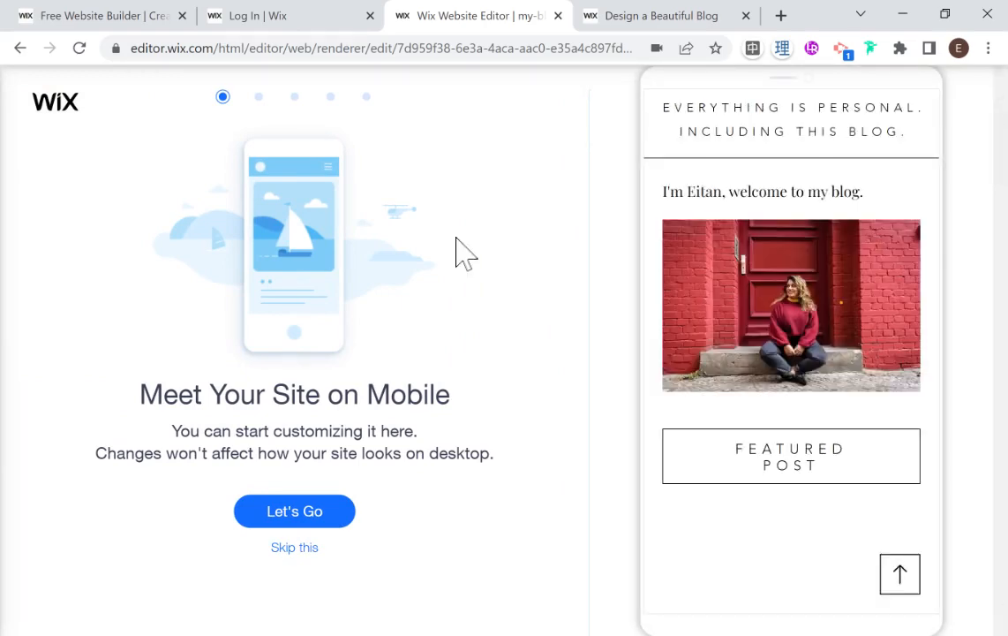
left_click(302, 549)
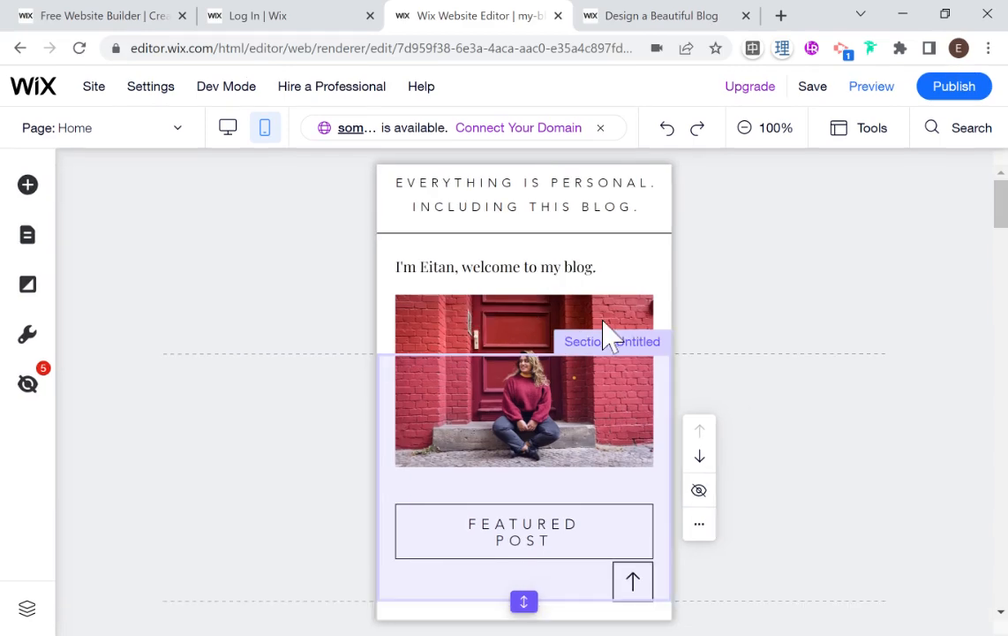
Enlarge the welcome section's image on the mobile Home page to nearly the full page width
left_click(600, 338)
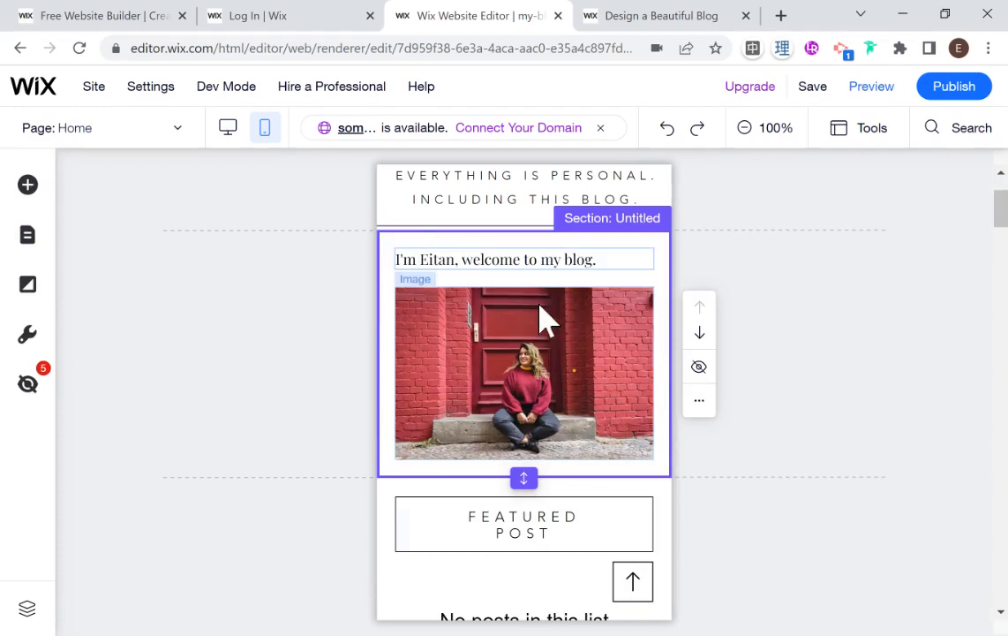
left_click(652, 362)
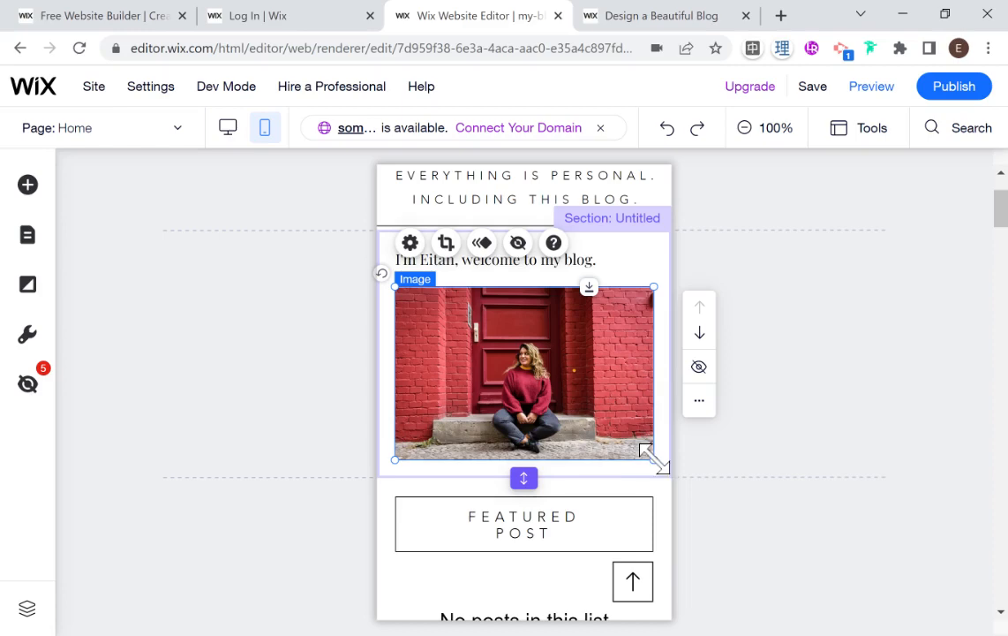
left_click_drag(664, 469, 669, 473)
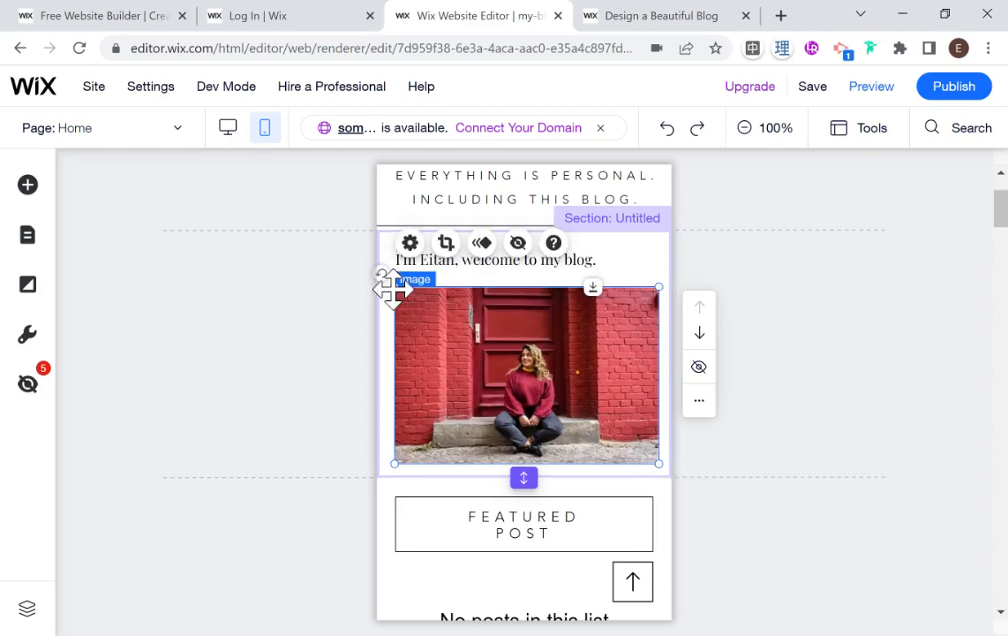
left_click_drag(382, 275, 382, 278)
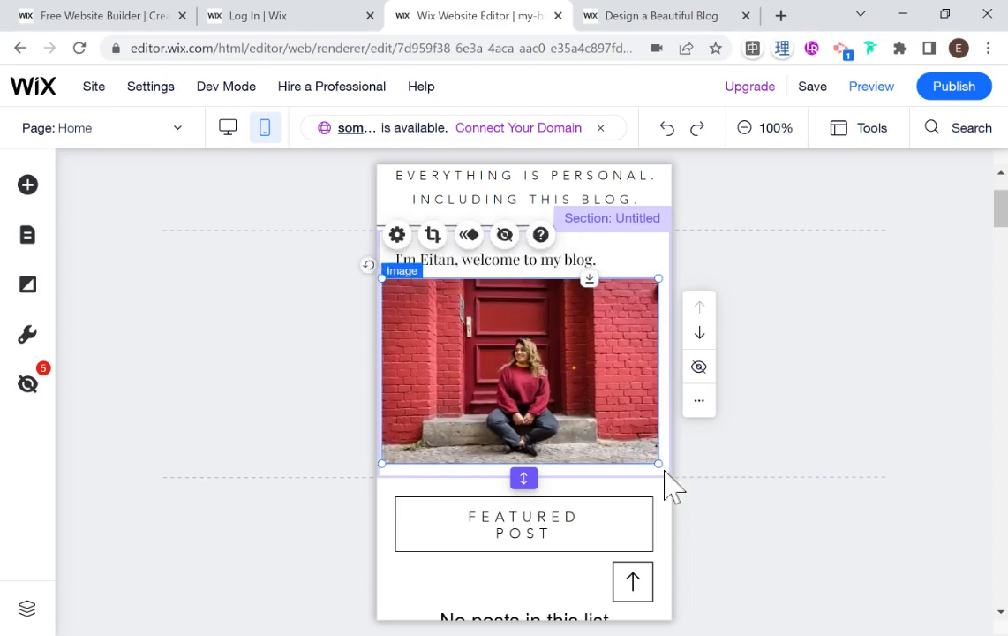
left_click_drag(661, 467, 674, 474)
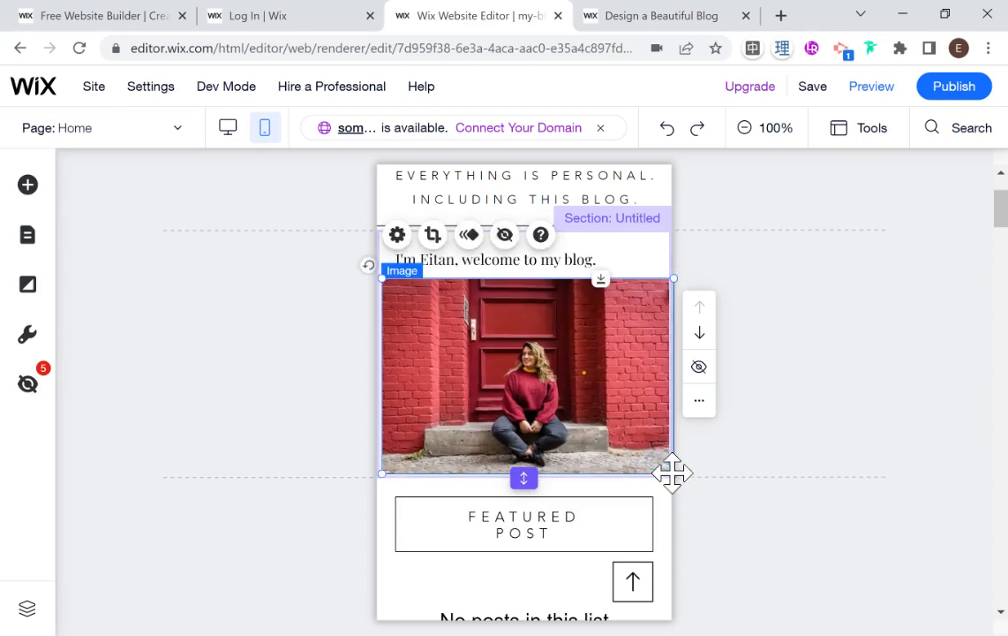
View the mobile text settings of the welcome line above the image, including font size, color and alignment
left_click(586, 254)
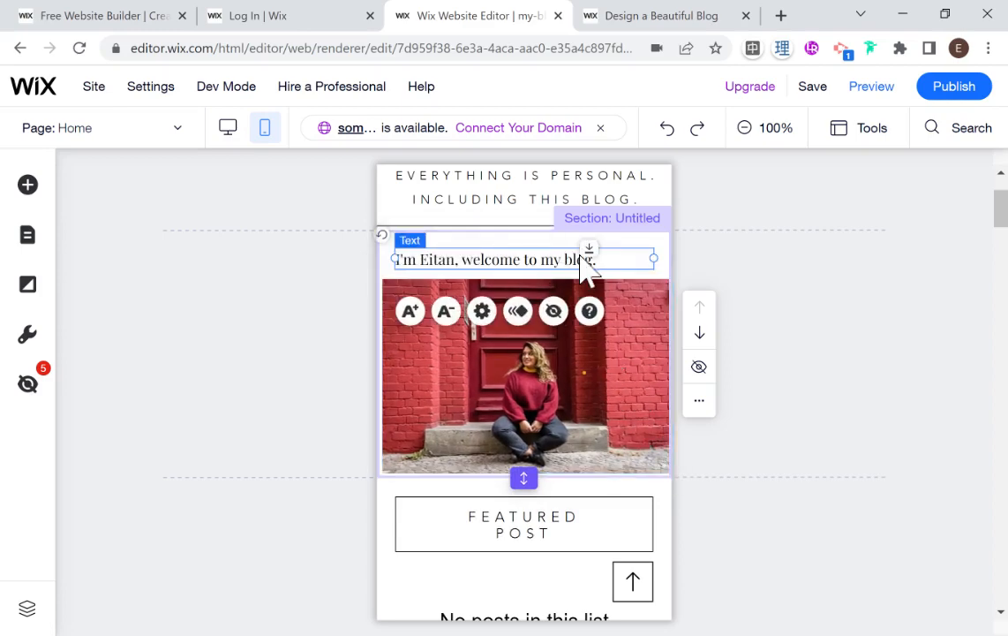
left_click(481, 311)
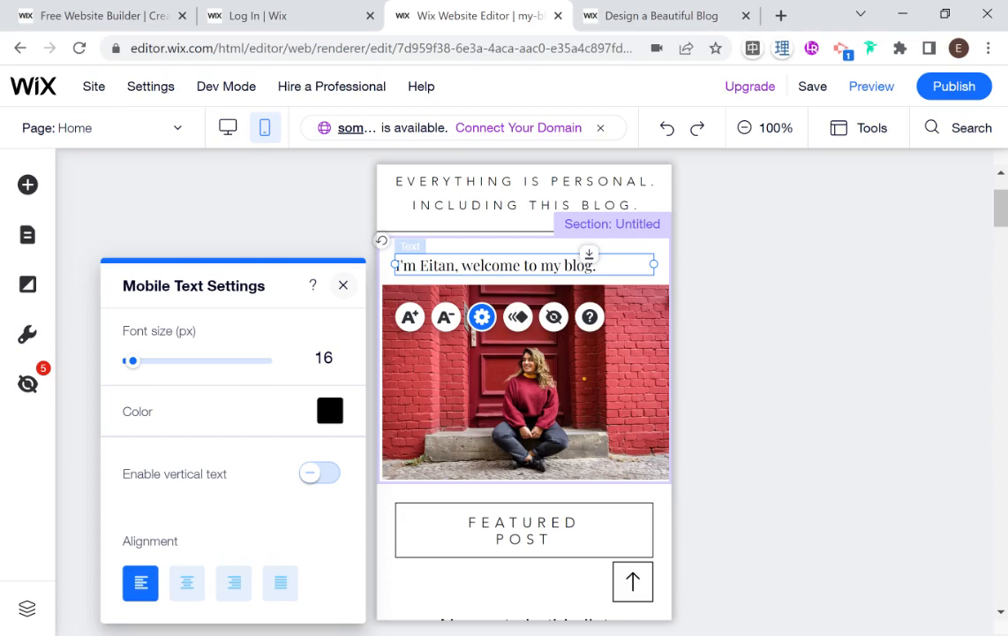
left_click(342, 284)
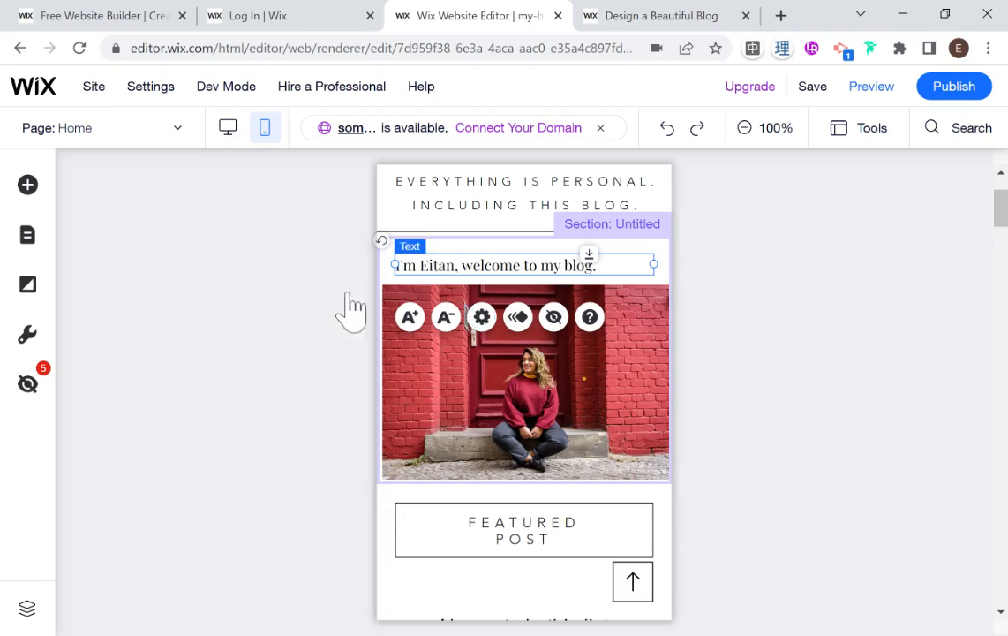
Hide the welcome section's image on mobile and check the list of elements hidden on mobile
left_click(649, 381)
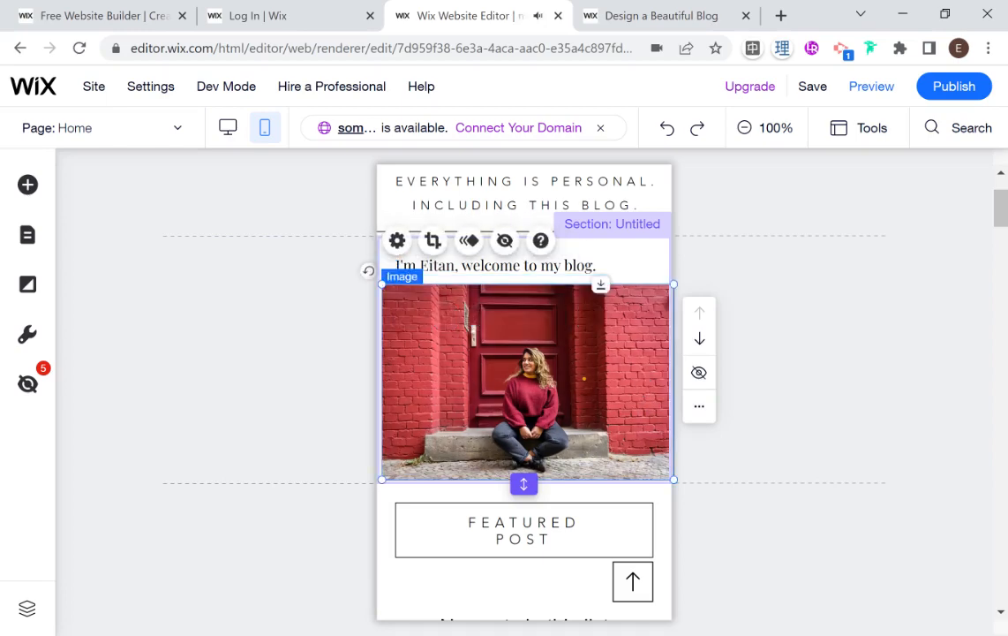
key("Delete")
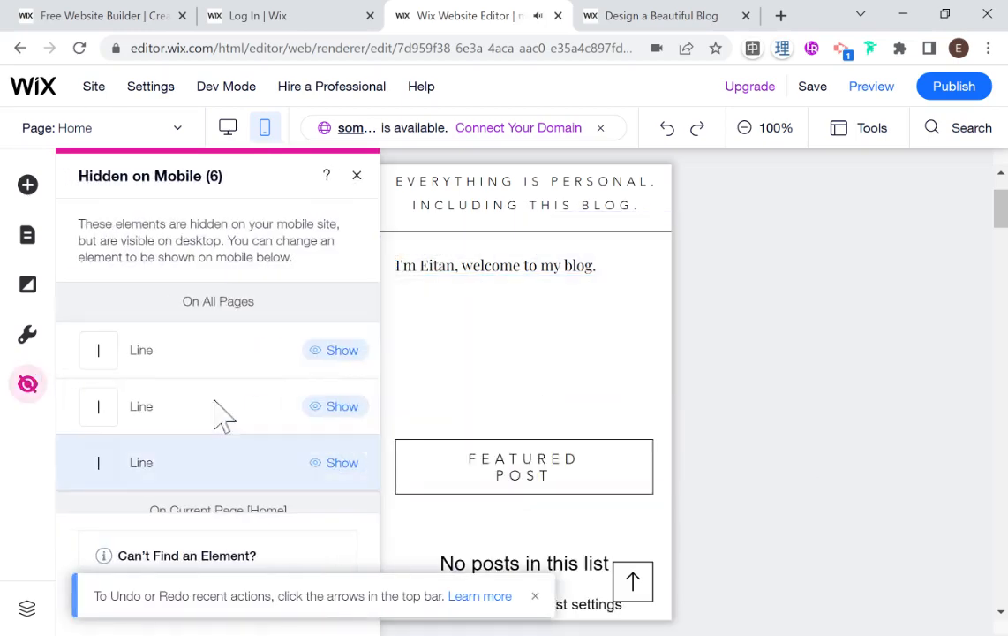
left_click(188, 359)
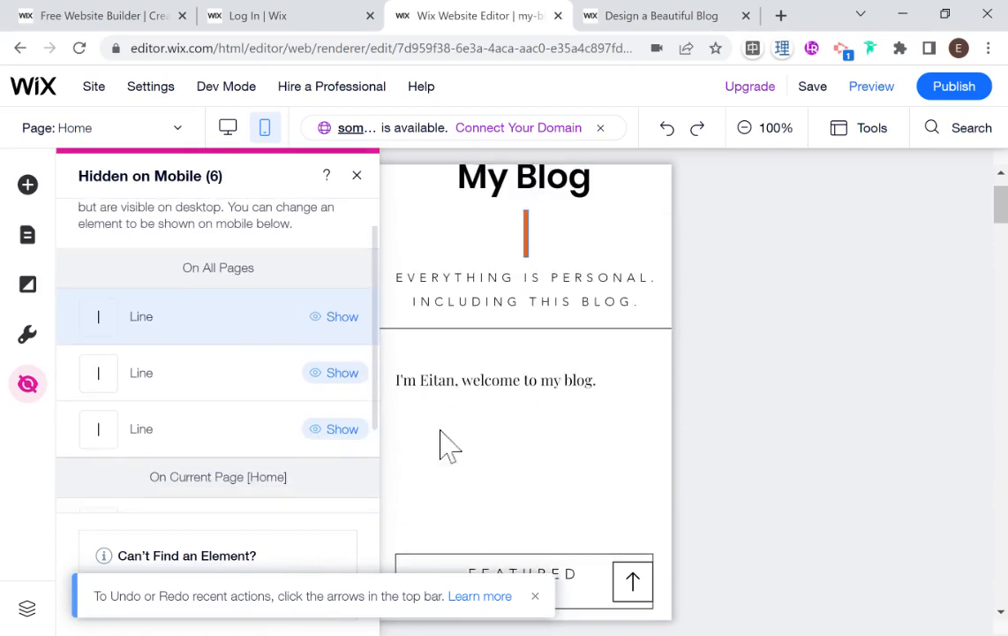
left_click(524, 452)
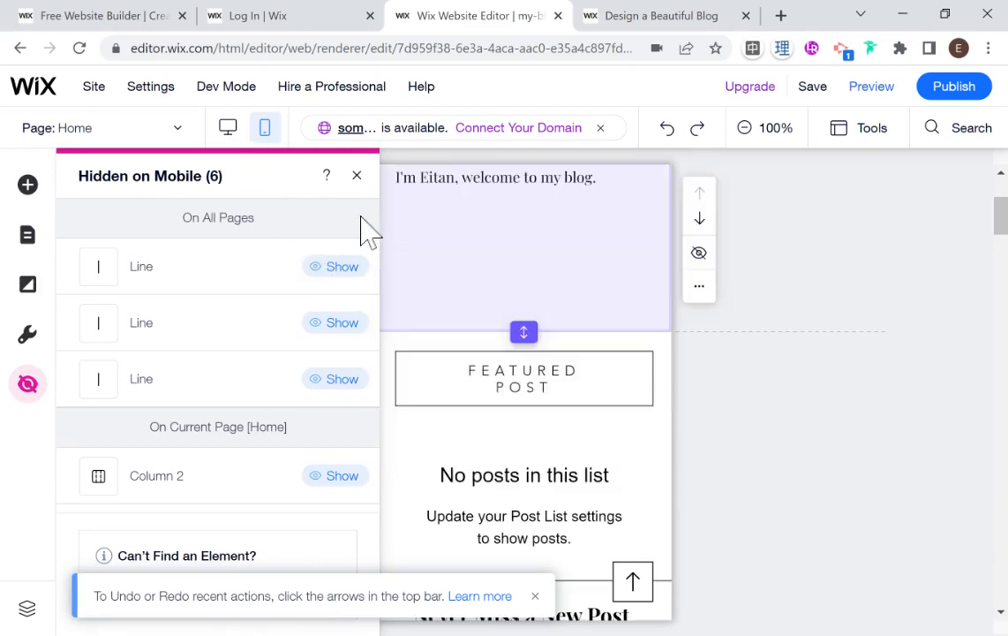
Add the first themed button to the mobile Home page and center it in the welcome section below the text
left_click(27, 187)
scroll(459, 397, "down", 2)
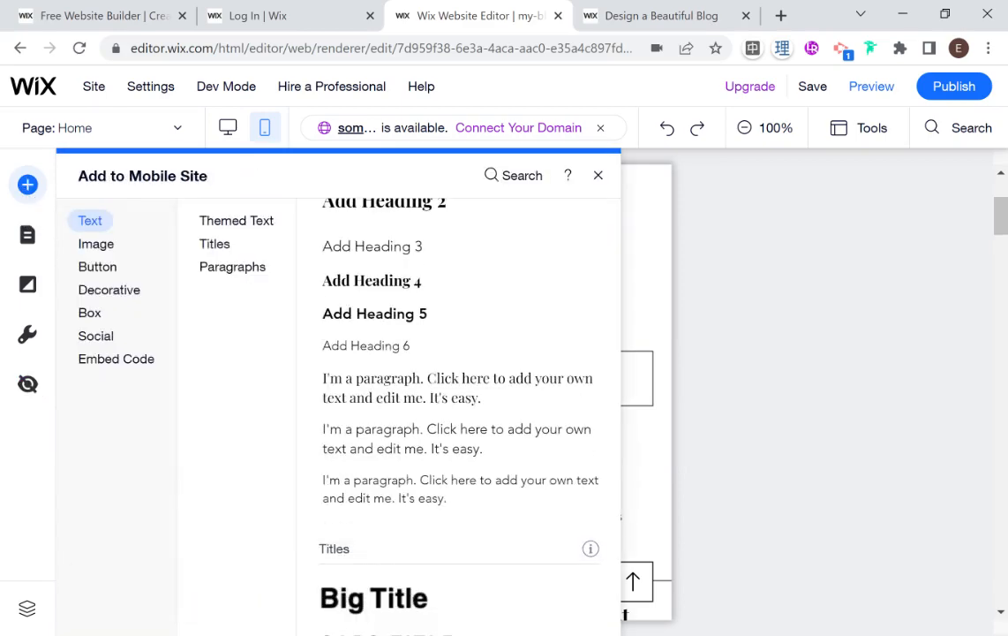
left_click(95, 245)
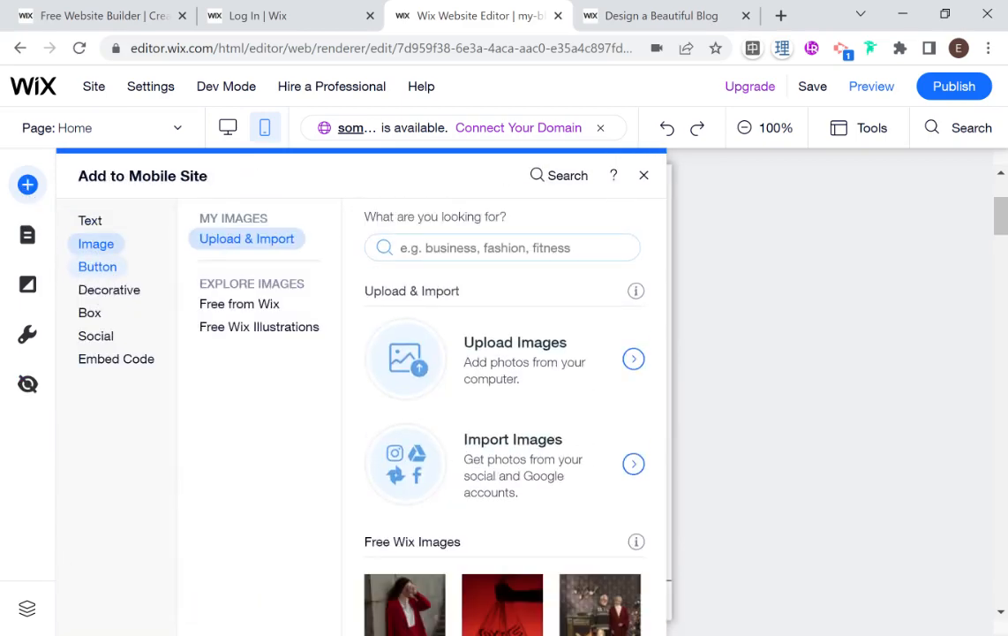
left_click(97, 267)
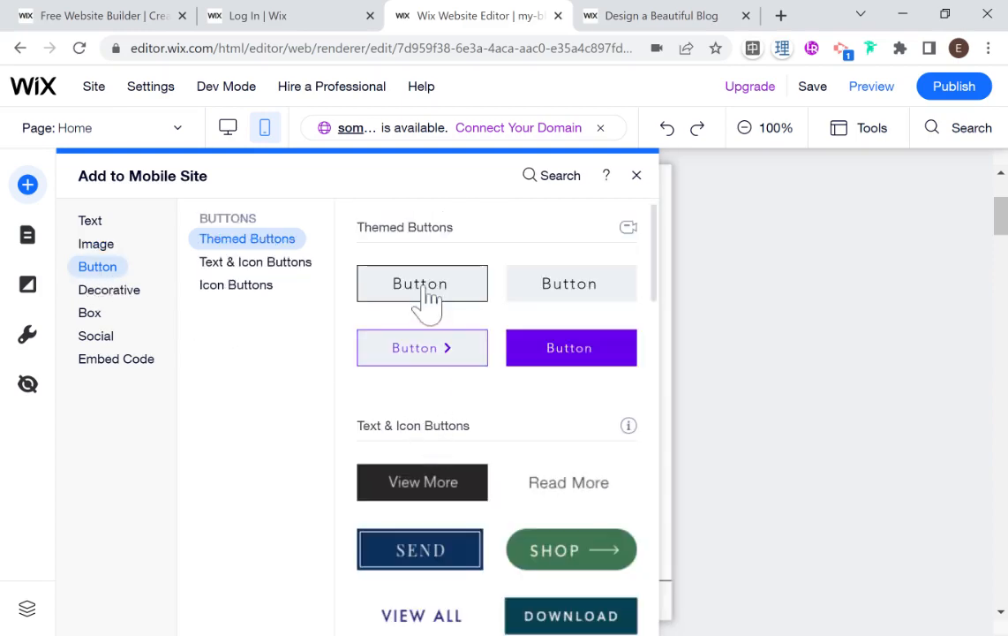
left_click_drag(427, 291, 675, 282)
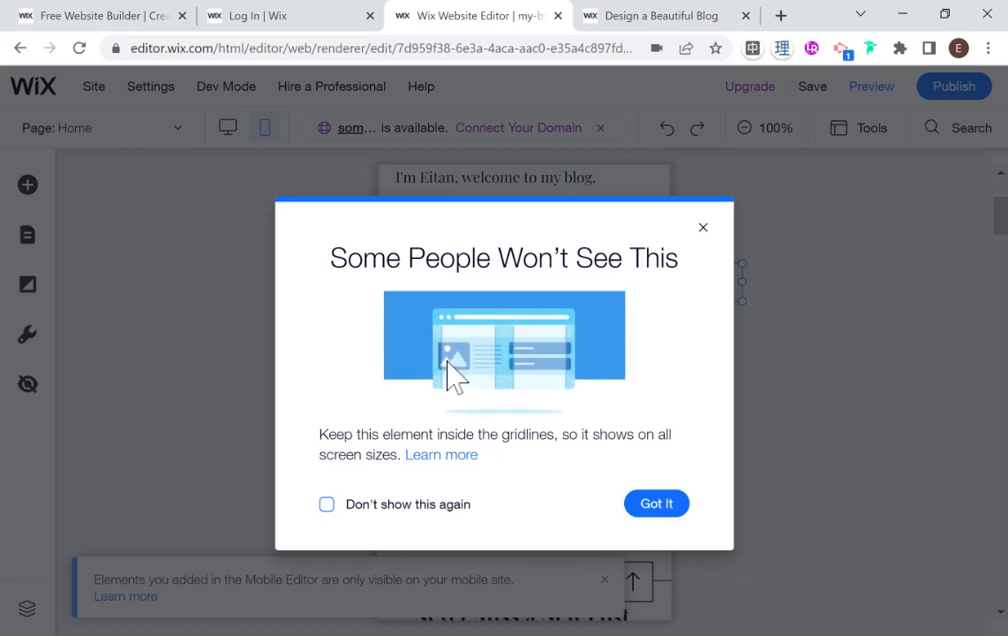
left_click(666, 507)
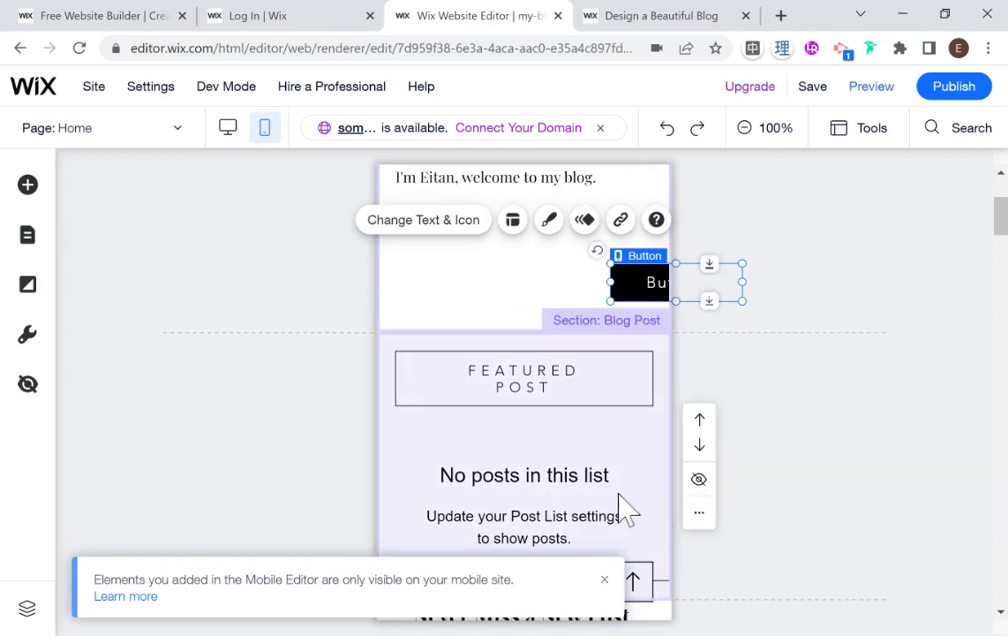
left_click_drag(654, 277, 491, 258)
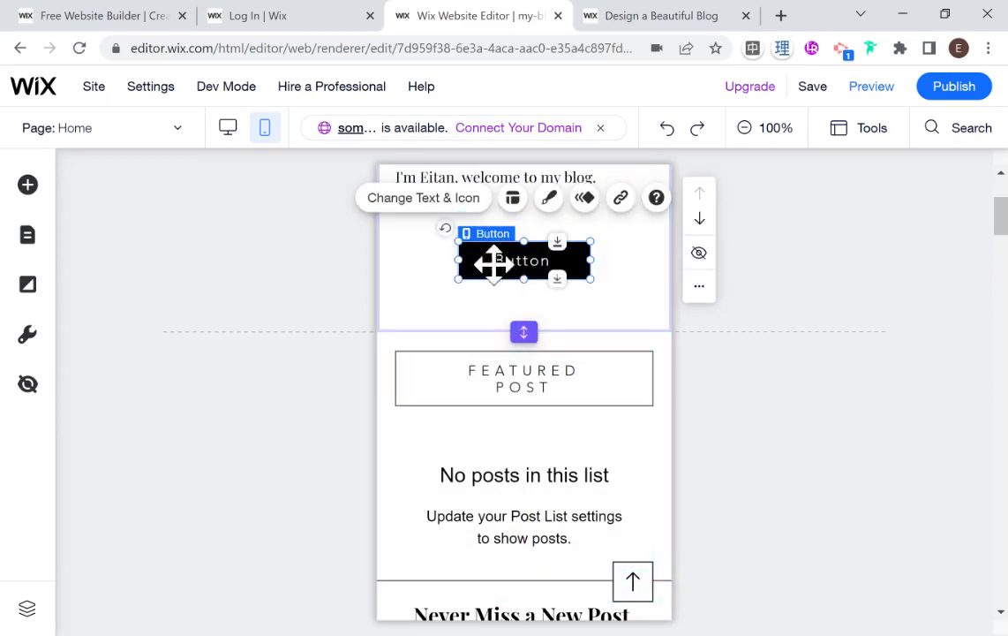
Switch back to the desktop editor, check the Home page's welcome section, and open the Wix App Market
left_click(232, 139)
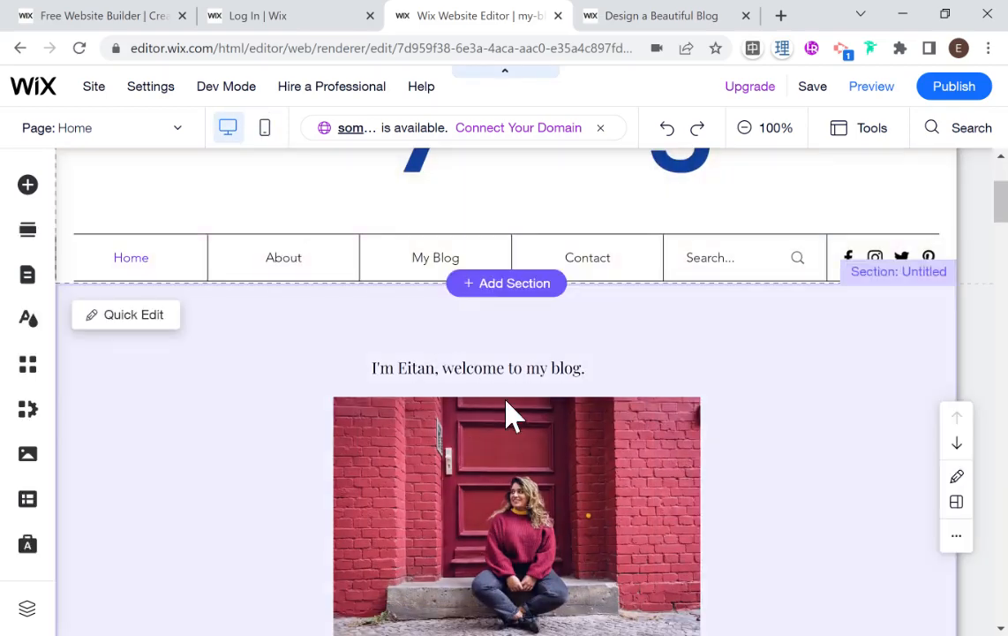
scroll(512, 415, "down", 2)
scroll(512, 415, "down", 1)
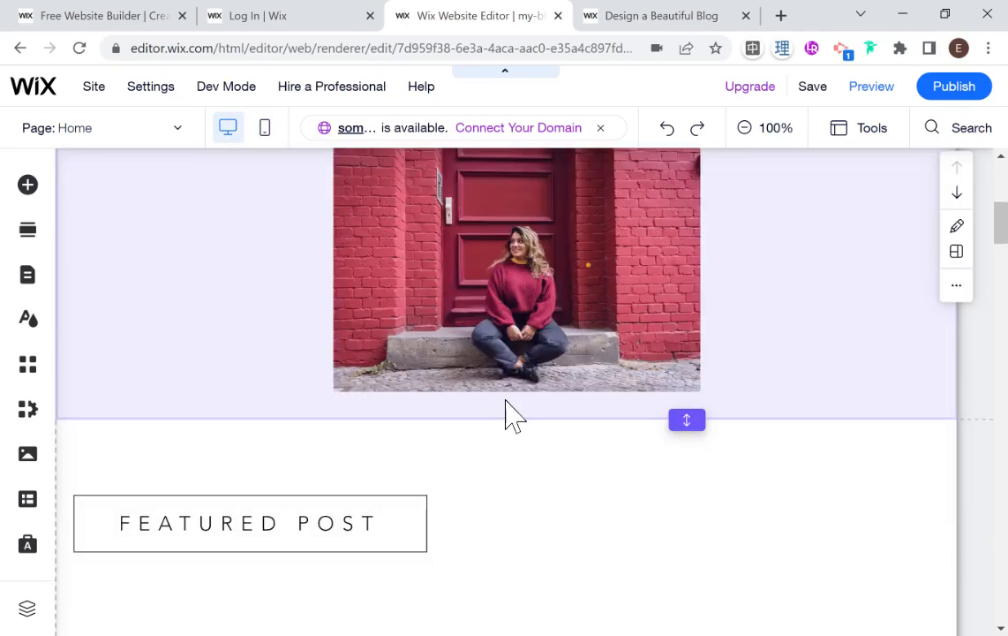
scroll(512, 415, "up", 1)
scroll(512, 417, "up", 1)
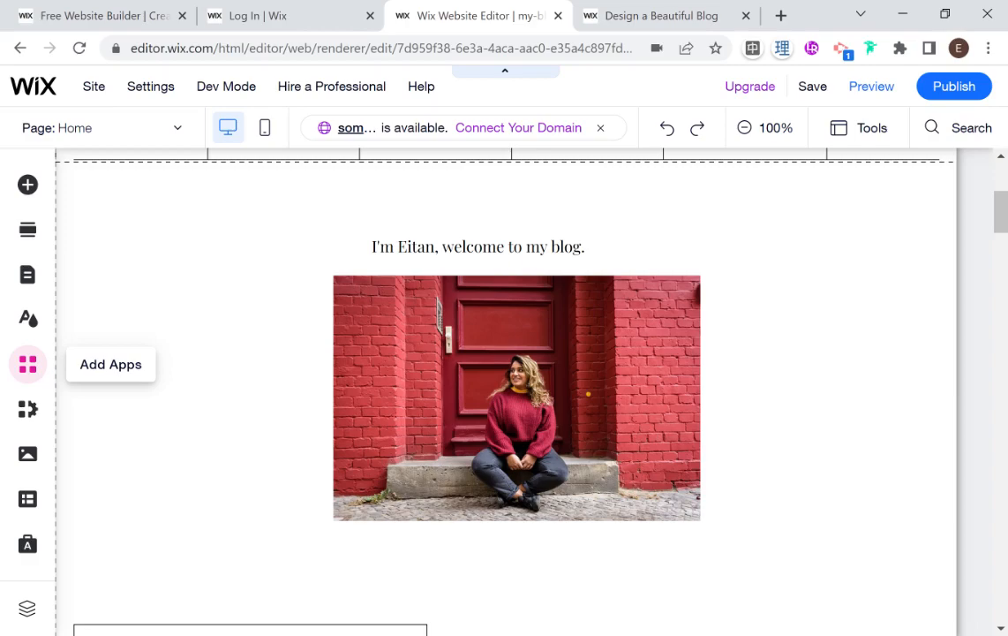
left_click(34, 371)
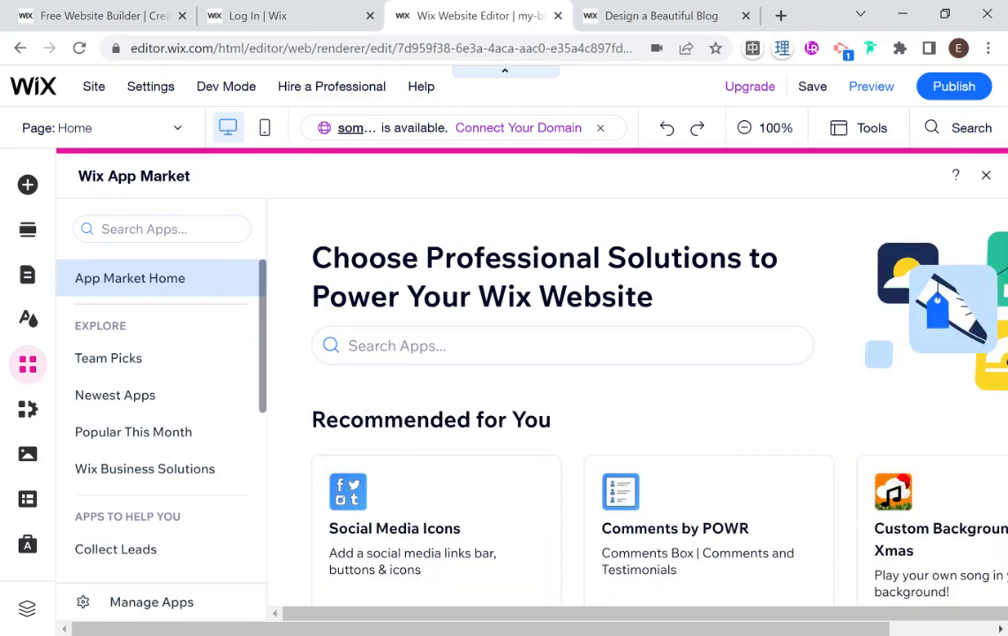
Search the App Market for "member" and view the details of the Wix Members Area app
left_click(441, 345)
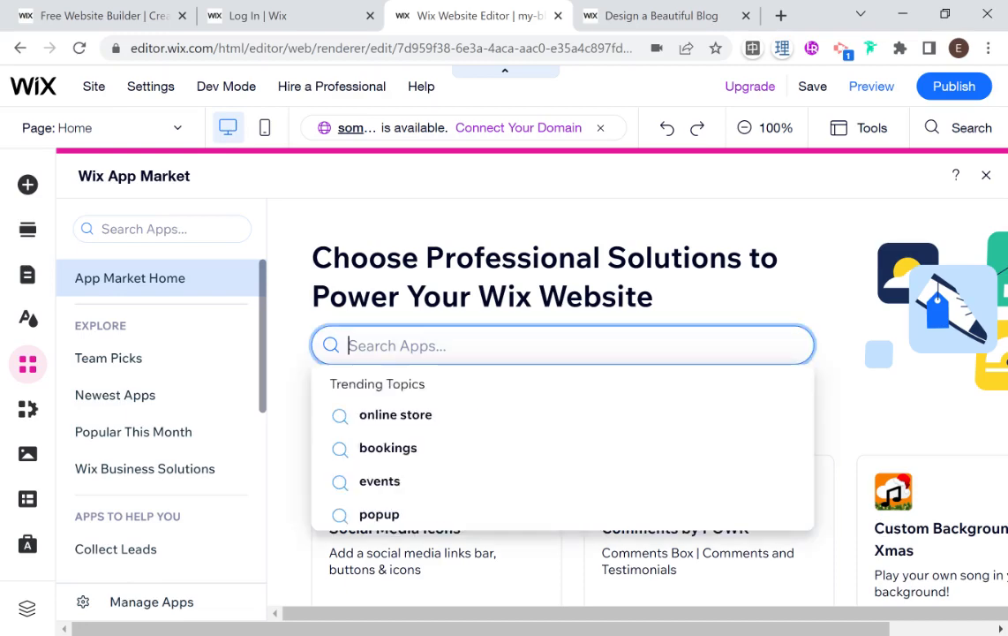
type("member")
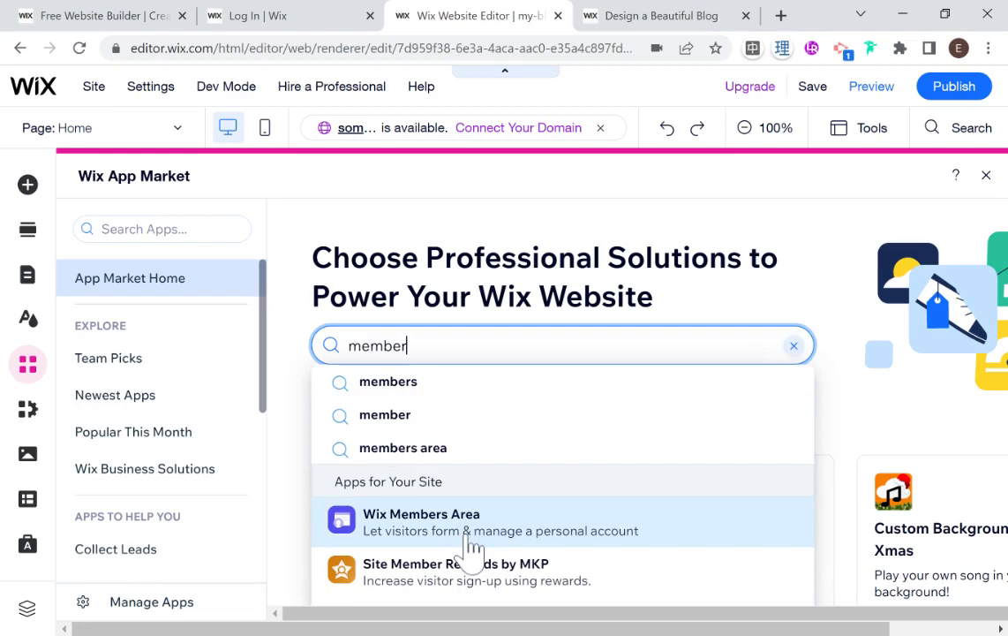
left_click(461, 533)
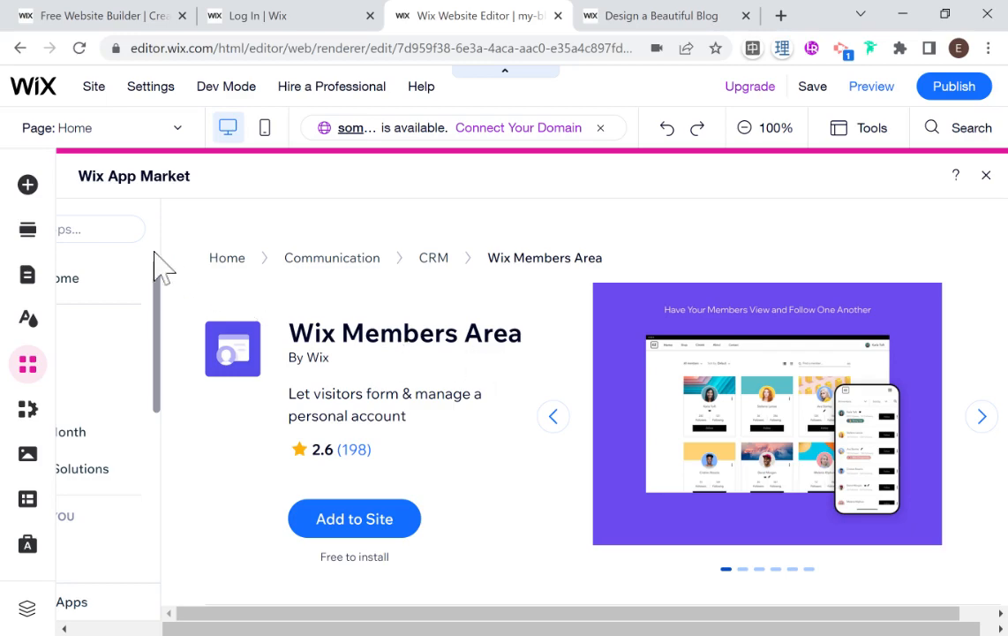
Search the App Market for "wix store", view the Wix Stores app's details, and return to the Home page in the editor
left_click(115, 229)
type("wix store")
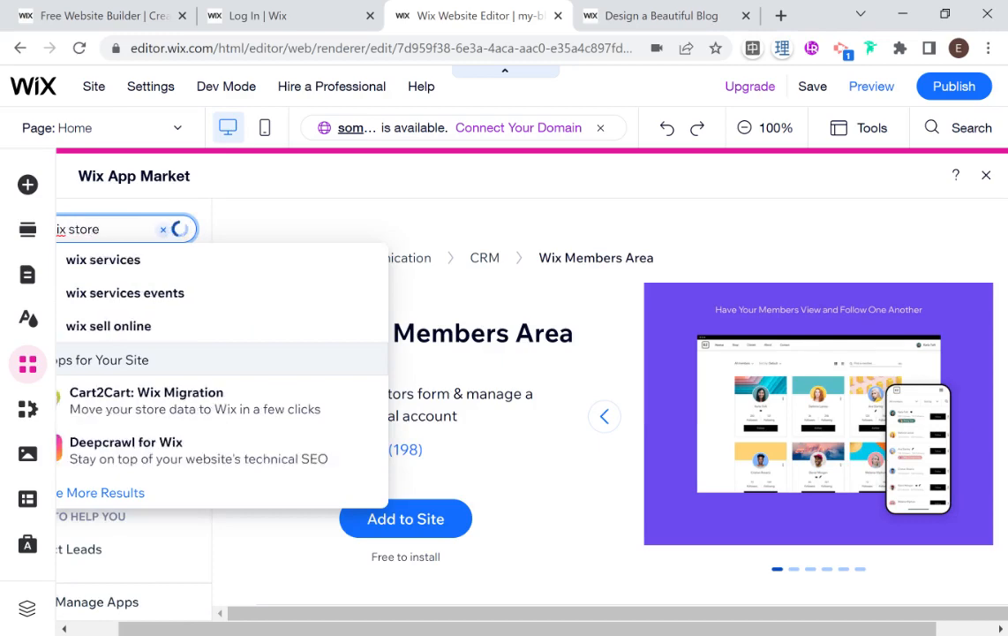
left_click(126, 415)
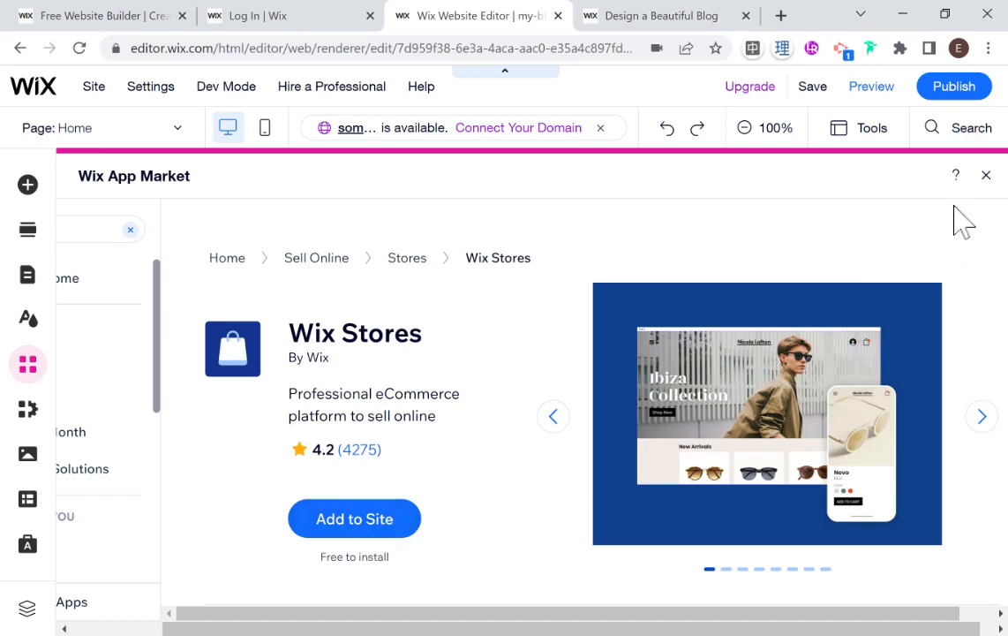
left_click(986, 175)
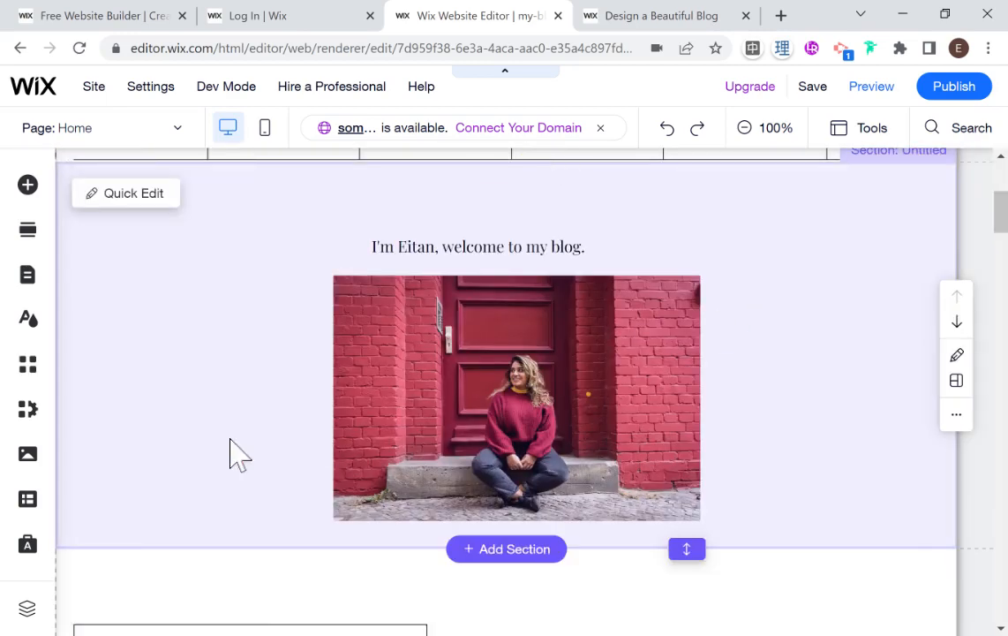
scroll(400, 388, "up", 4)
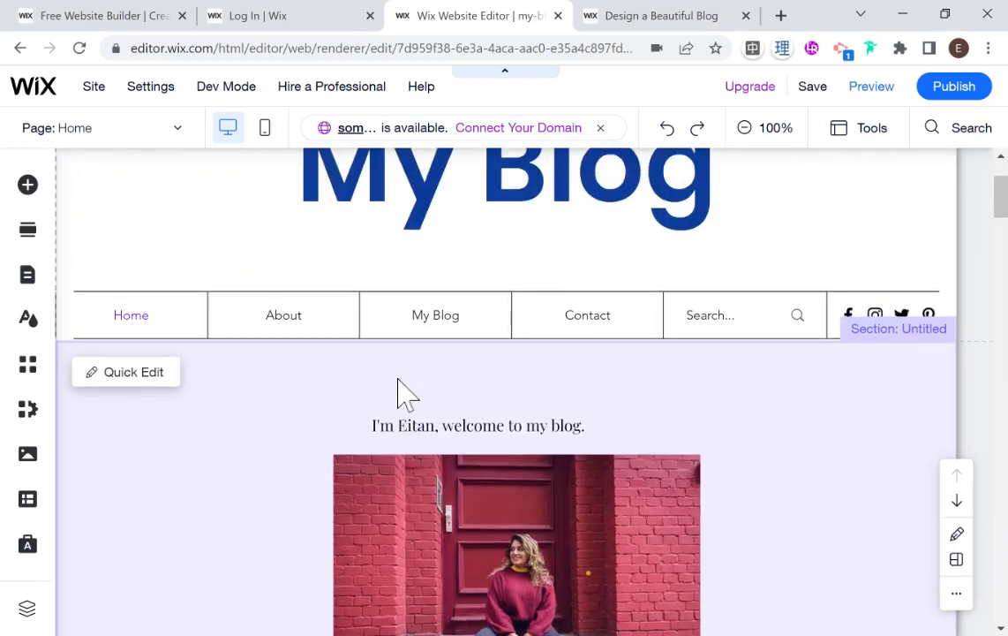